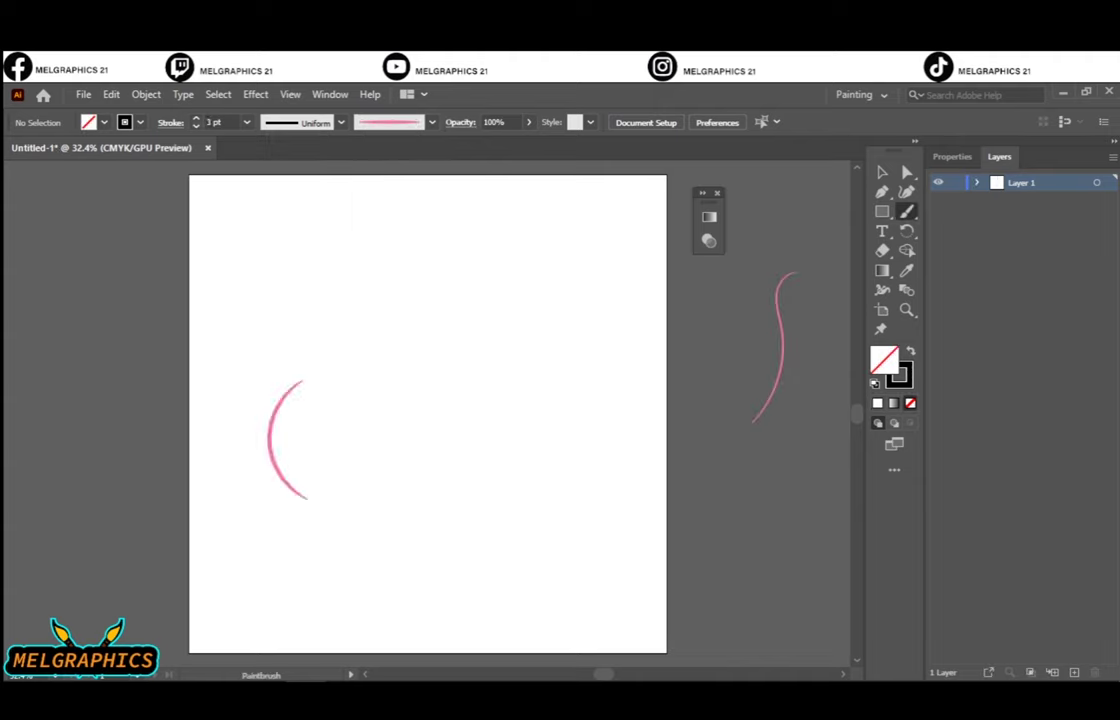
Paint the left head arc and reflect a vertical copy onto the right side
left_click_drag(408, 572, 515, 475)
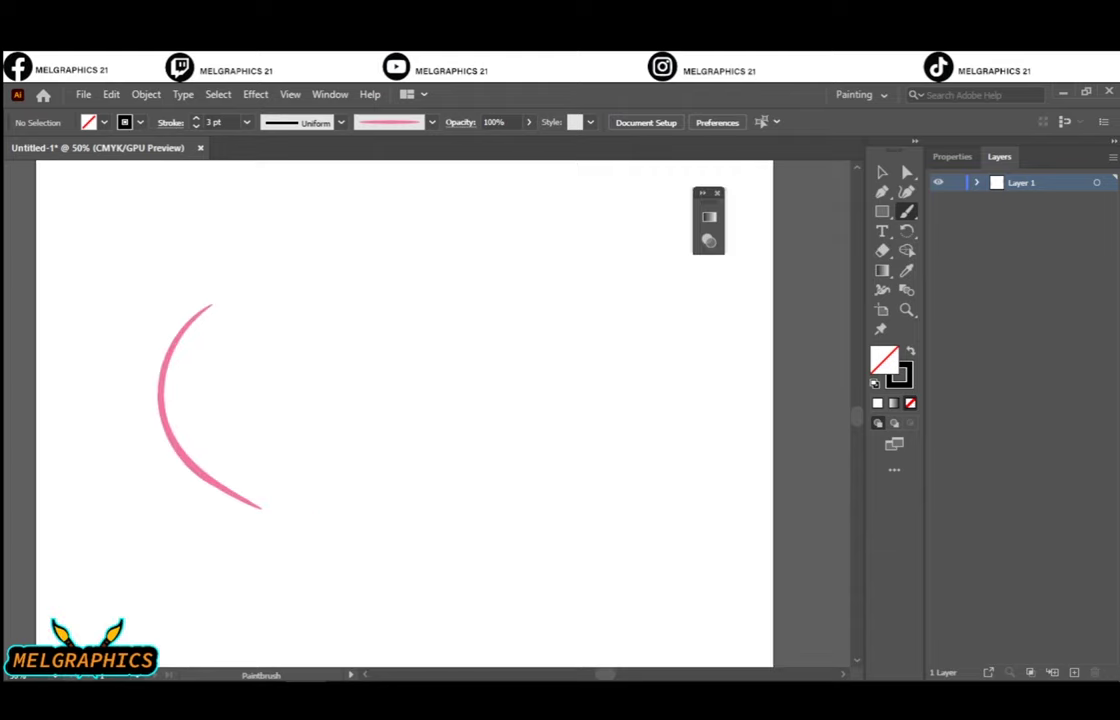
right_click(188, 456)
left_click(400, 357)
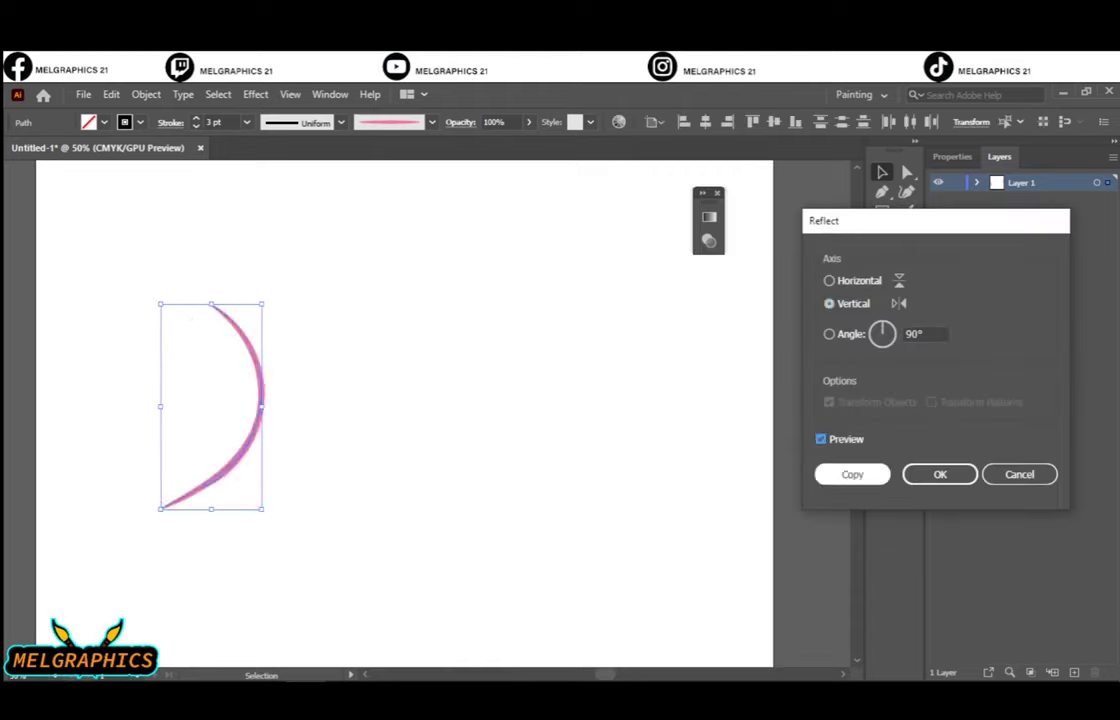
left_click(852, 472)
left_click_drag(265, 385, 551, 380)
key("ctrl+shift+a")
Try lower cheek strokes from both arcs, then undo them
key("ctrl+equal")
key("ctrl+equal")
key("b")
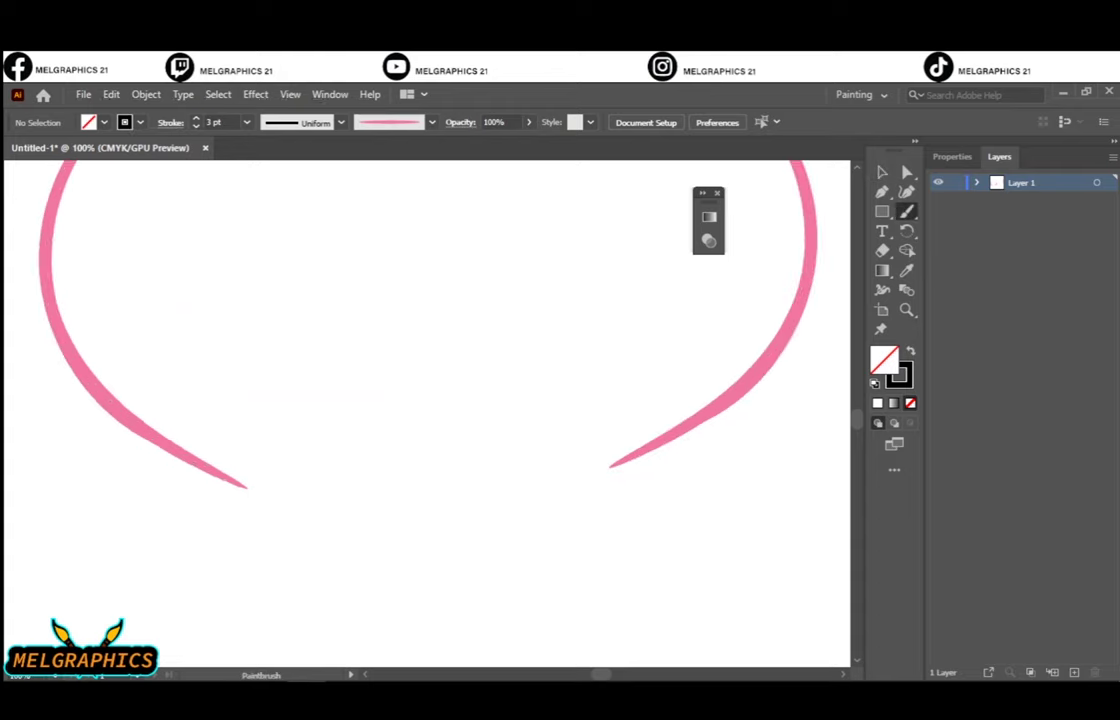
left_click_drag(230, 455, 375, 630)
left_click_drag(607, 448, 332, 602)
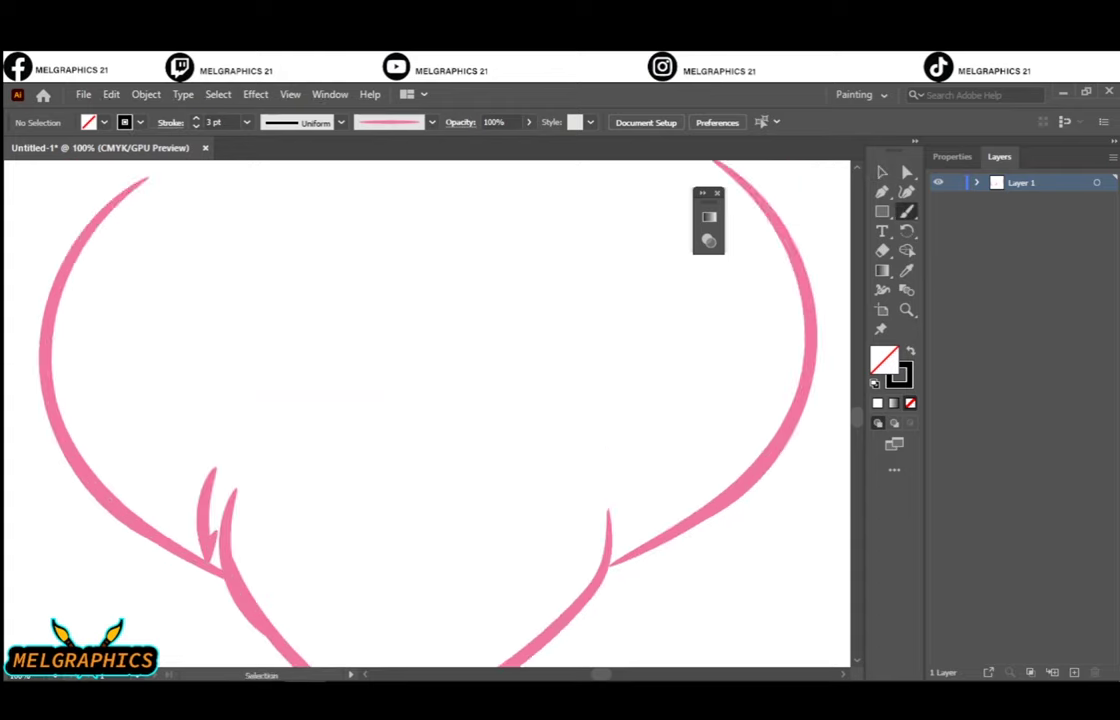
key("ctrl+z")
key("ctrl+z")
key("v")
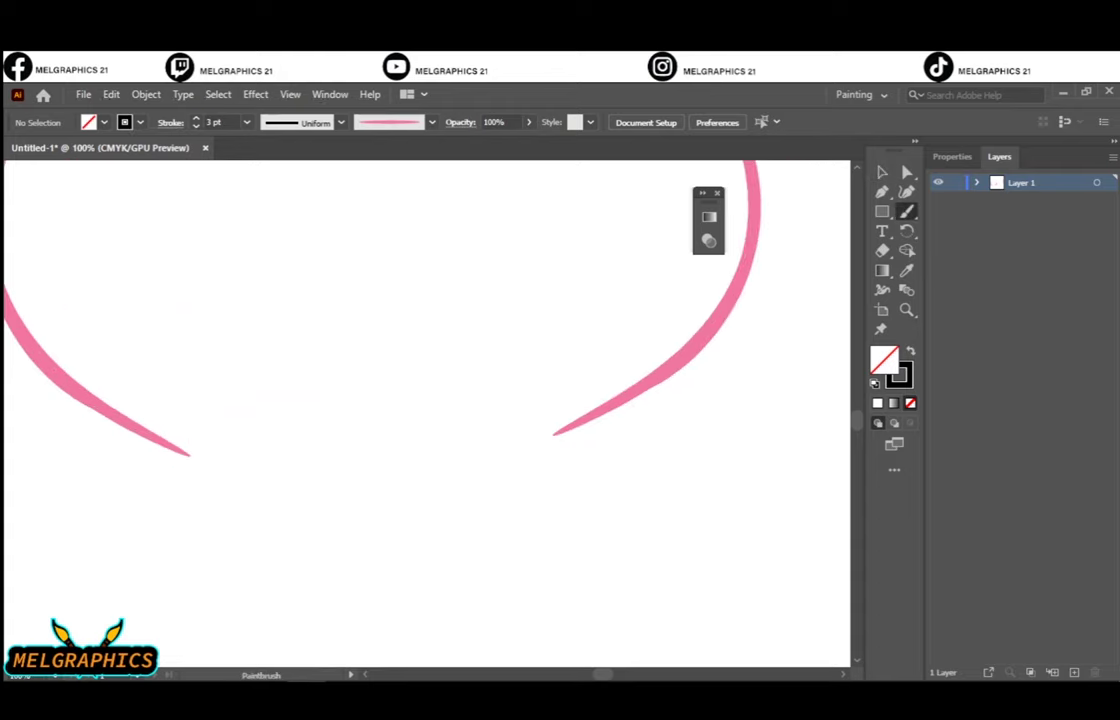
Redraw the left lower cheek line and delete the unwanted stroke
mouse_move(213, 208)
left_mouse_down()
mouse_move(352, 630)
mouse_move(322, 575)
mouse_move(350, 628)
left_mouse_up()
key("v")
left_click(250, 495)
key("Delete")
key("ctrl+minus")
key("ctrl+minus")
key("ctrl+plus")
key("ctrl+plus")
key("ctrl+minus")
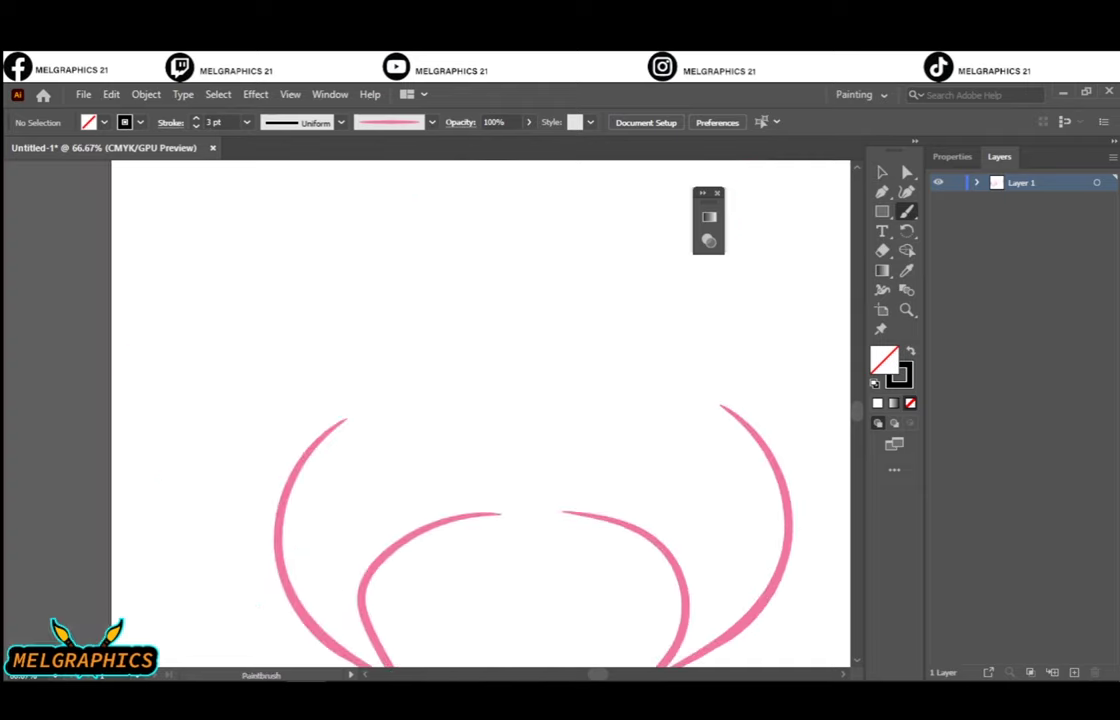
Paint the left ear and the curve across the top of the head
mouse_move(245, 410)
left_mouse_down()
mouse_move(165, 245)
mouse_move(403, 282)
left_mouse_up()
key("ctrl+z")
mouse_move(598, 275)
left_mouse_down()
mouse_move(440, 375)
mouse_move(545, 435)
left_mouse_up()
Reflect a vertical copy of the left ear onto the head's right side
key("v")
left_click(225, 340)
left_click(390, 400, "alt")
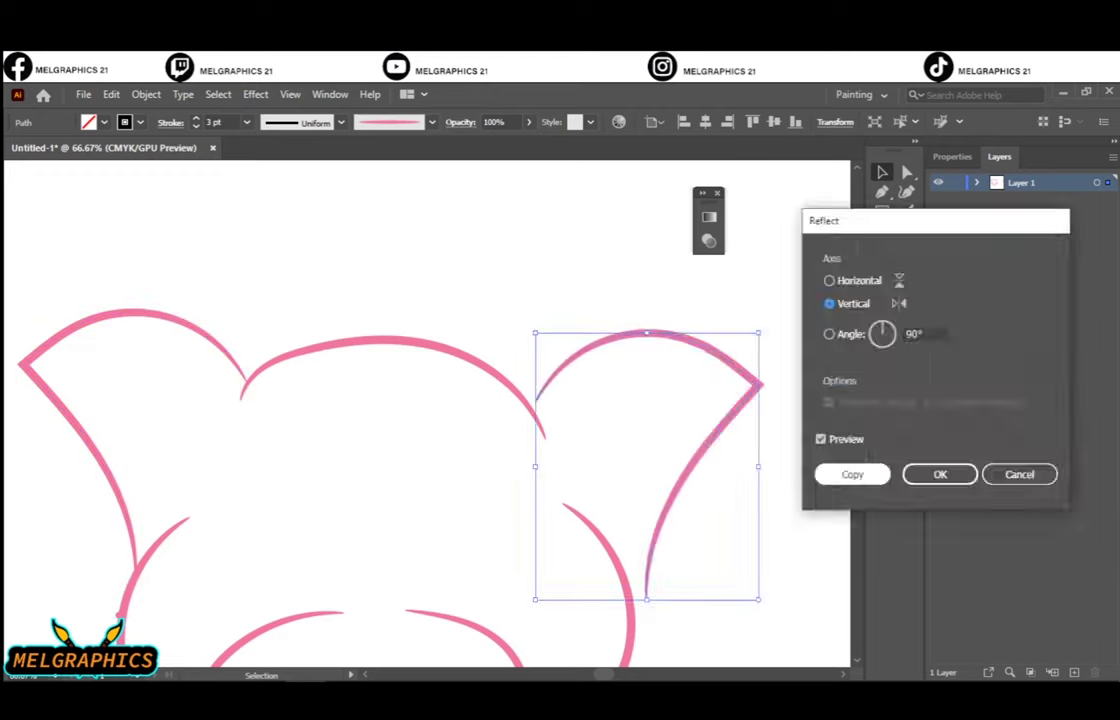
left_click(852, 472)
left_click_drag(645, 597, 620, 585)
key("ctrl+shift+a")
Add a curl on top of the head and fade the whole sketch to 8% opacity
key("b")
key("ctrl+equal")
key("ctrl+equal")
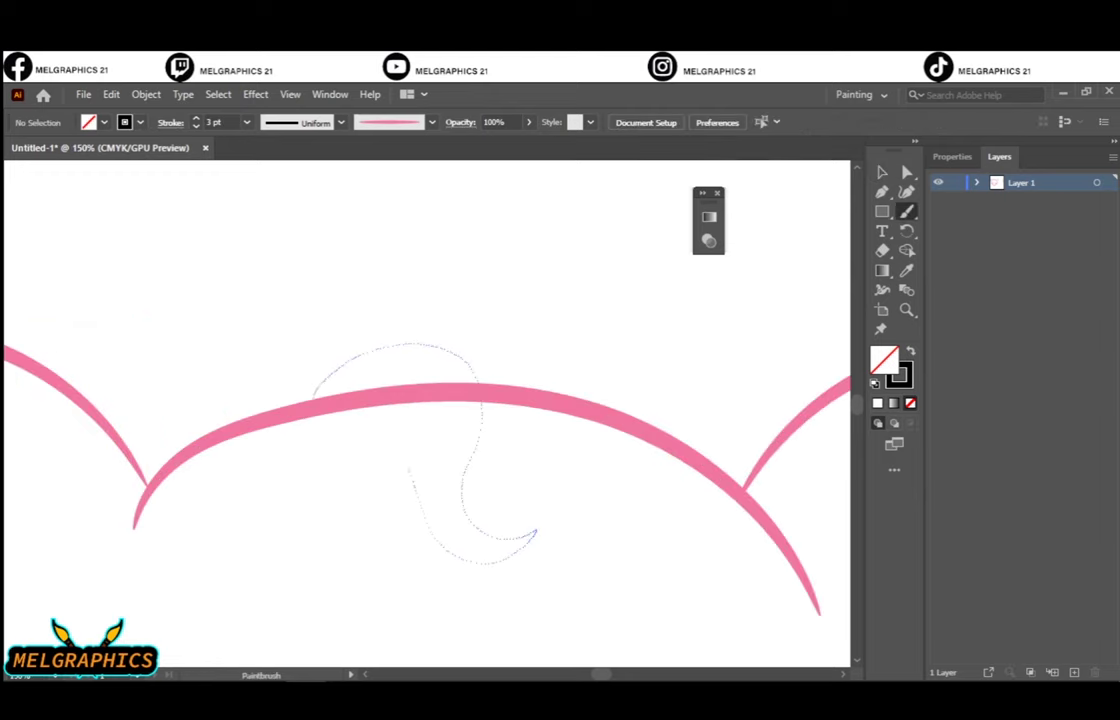
left_click_drag(536, 535, 540, 530)
key("ctrl+minus")
key("ctrl+minus")
key("ctrl+minus")
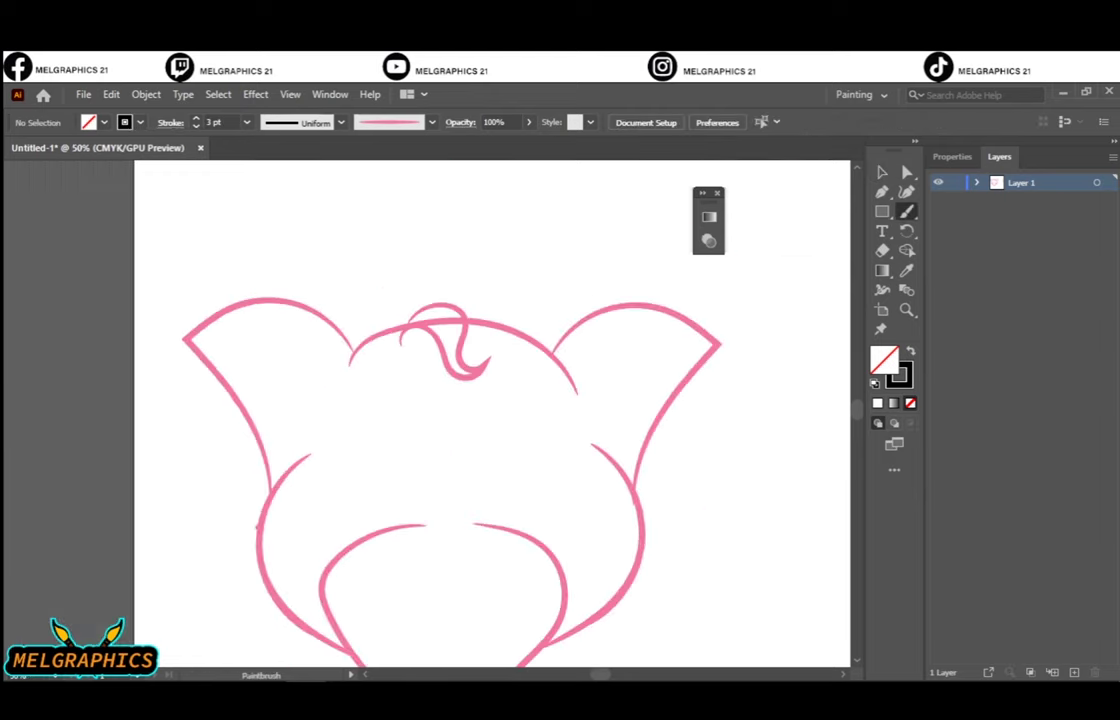
key("ctrl+a")
left_click_drag(525, 140, 480, 140)
Sketch the right eye lid, both eyebrows and frown lines between the brows
key("ctrl+shift+a")
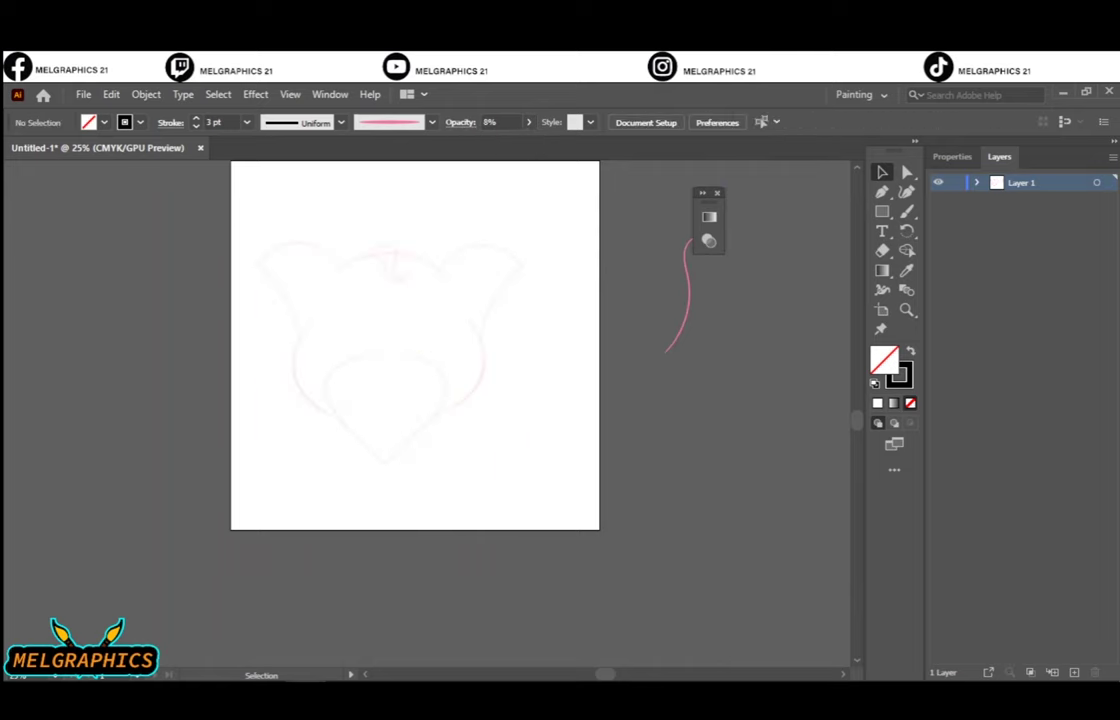
left_click(955, 200)
left_click(1073, 672)
key("ctrl+1")
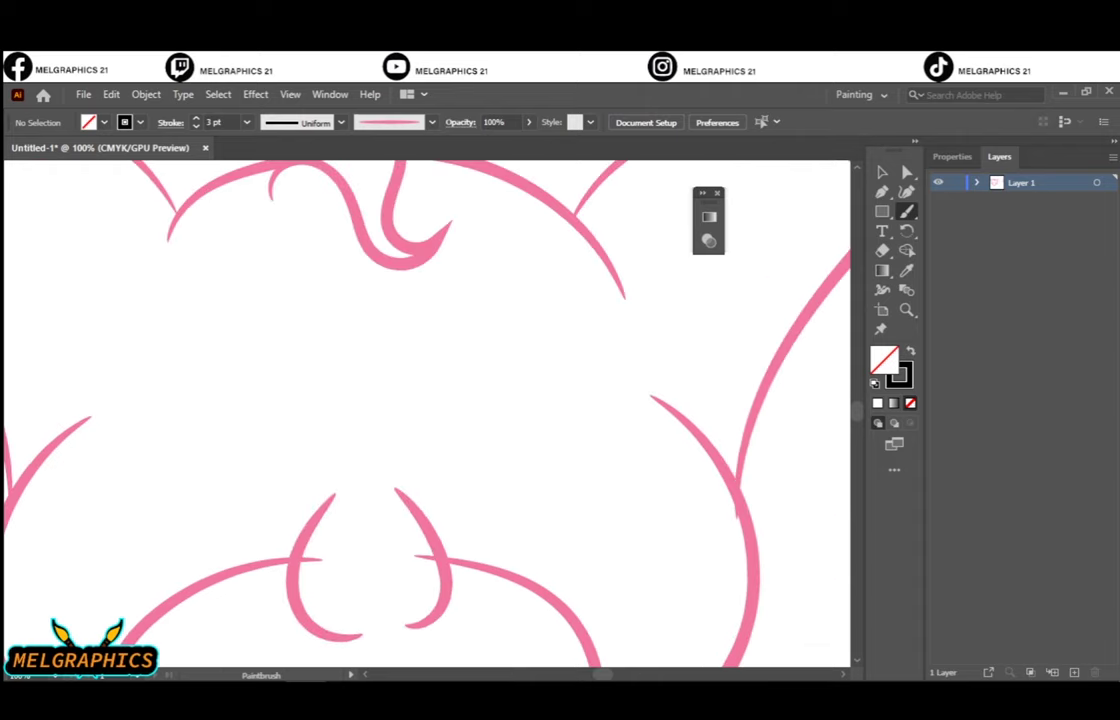
mouse_move(408, 455)
left_mouse_down()
mouse_move(587, 430)
mouse_move(430, 462)
left_mouse_up()
left_click_drag(373, 432, 598, 357)
left_click_drag(308, 398, 407, 396)
left_click_drag(332, 390, 393, 380)
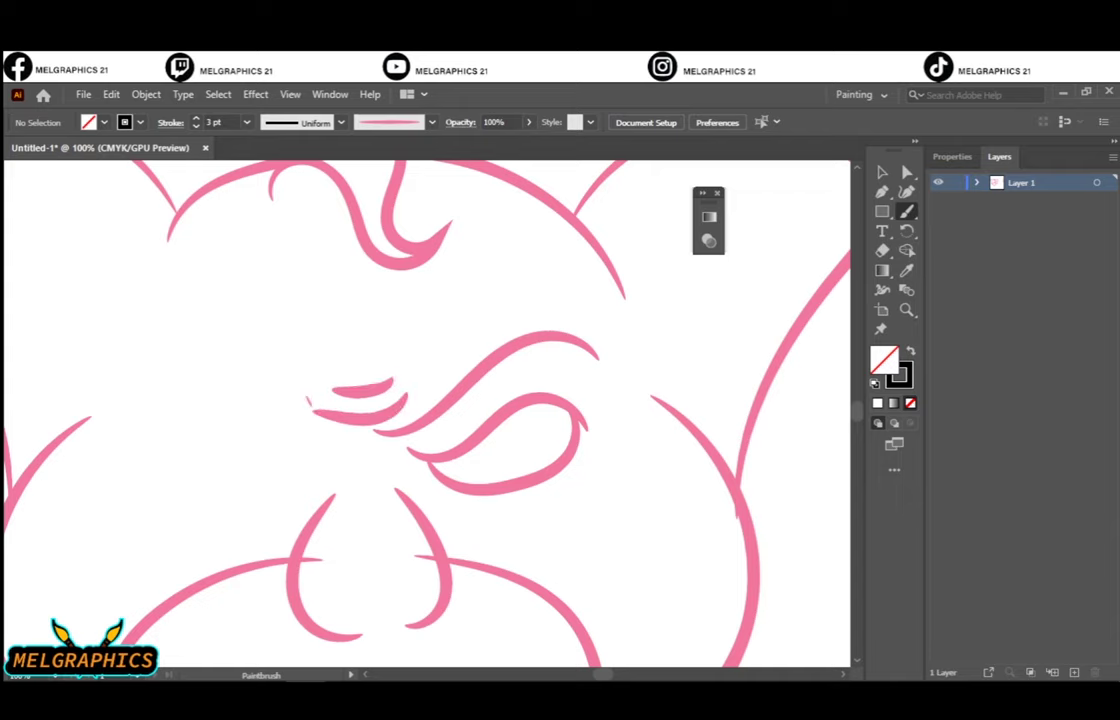
left_click_drag(257, 436, 97, 383)
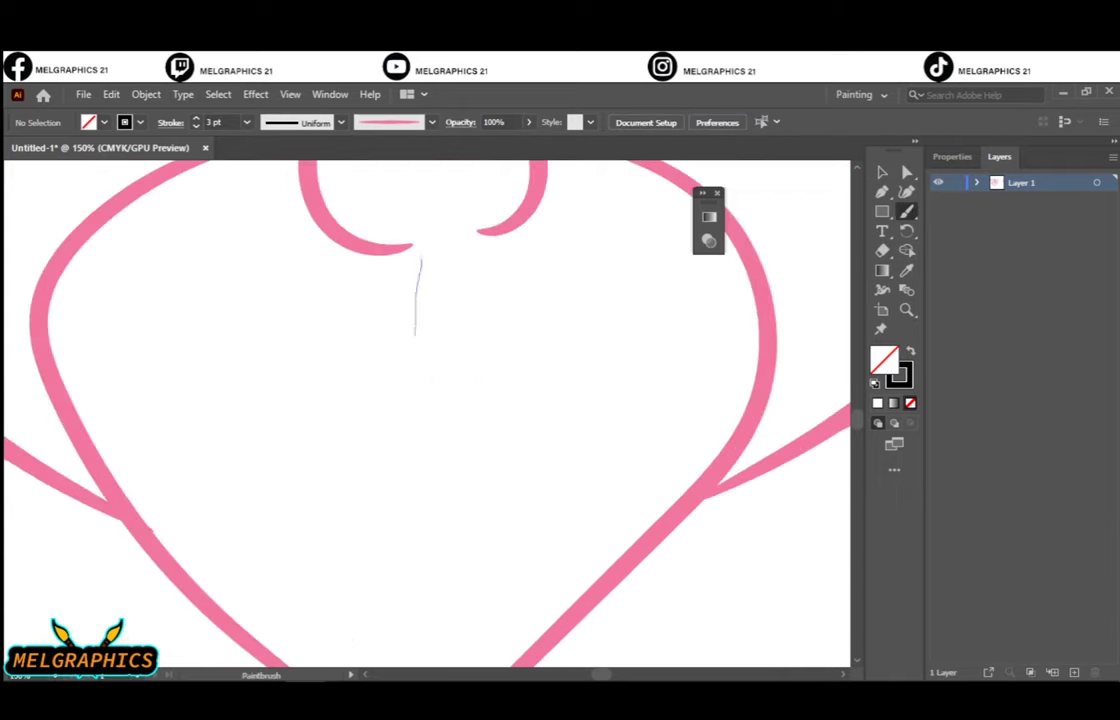
Sketch the muzzle line, the mouth and the arched top of the nose
left_click_drag(415, 335, 432, 485)
left_click_drag(318, 478, 578, 492)
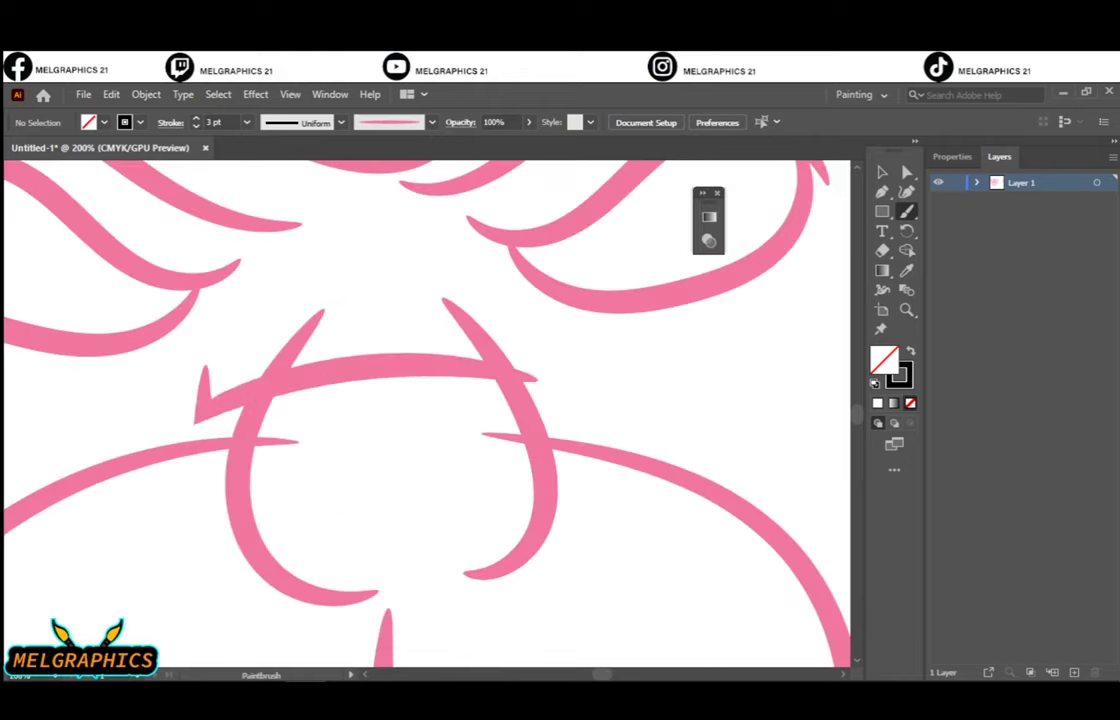
left_click_drag(200, 350, 612, 408)
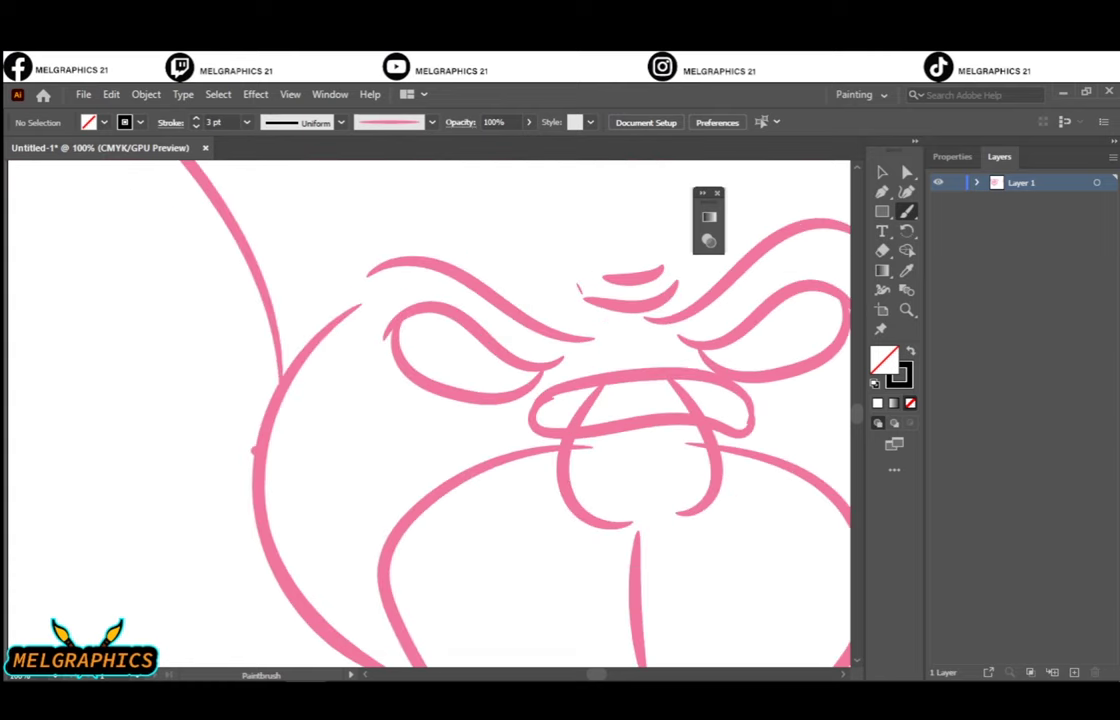
Add jagged inner-ear fur strokes and a long curve inside the left ear
left_click_drag(290, 460, 265, 570)
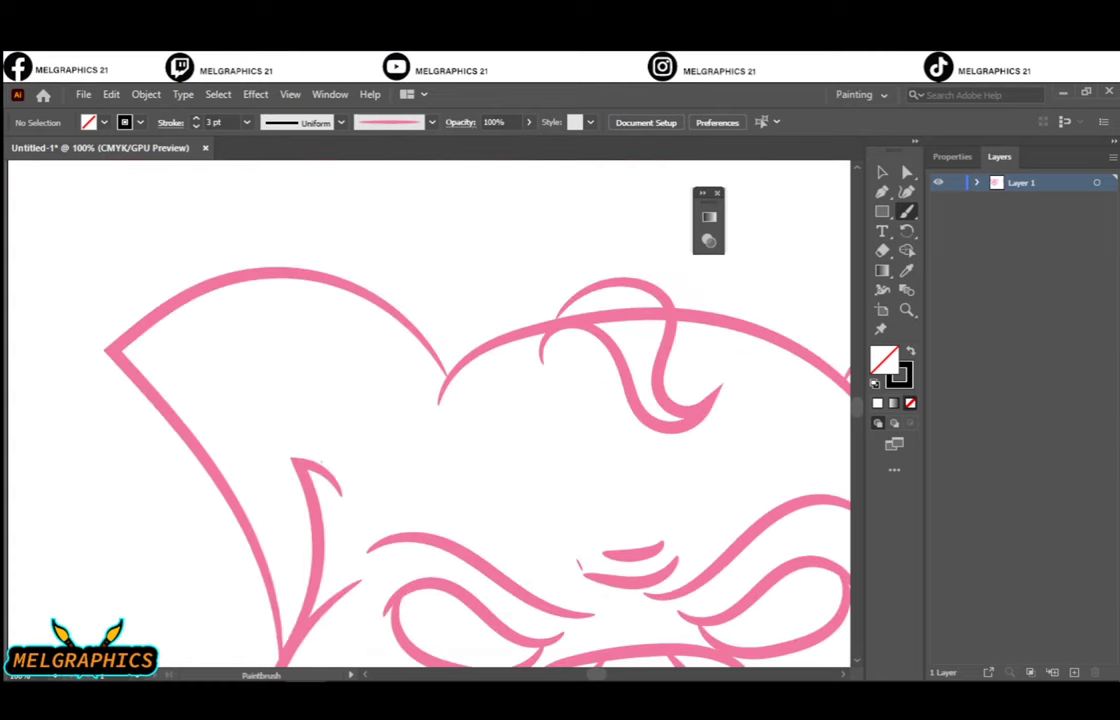
left_click_drag(350, 395, 220, 402)
key("ctrl+z")
left_click_drag(355, 480, 404, 434)
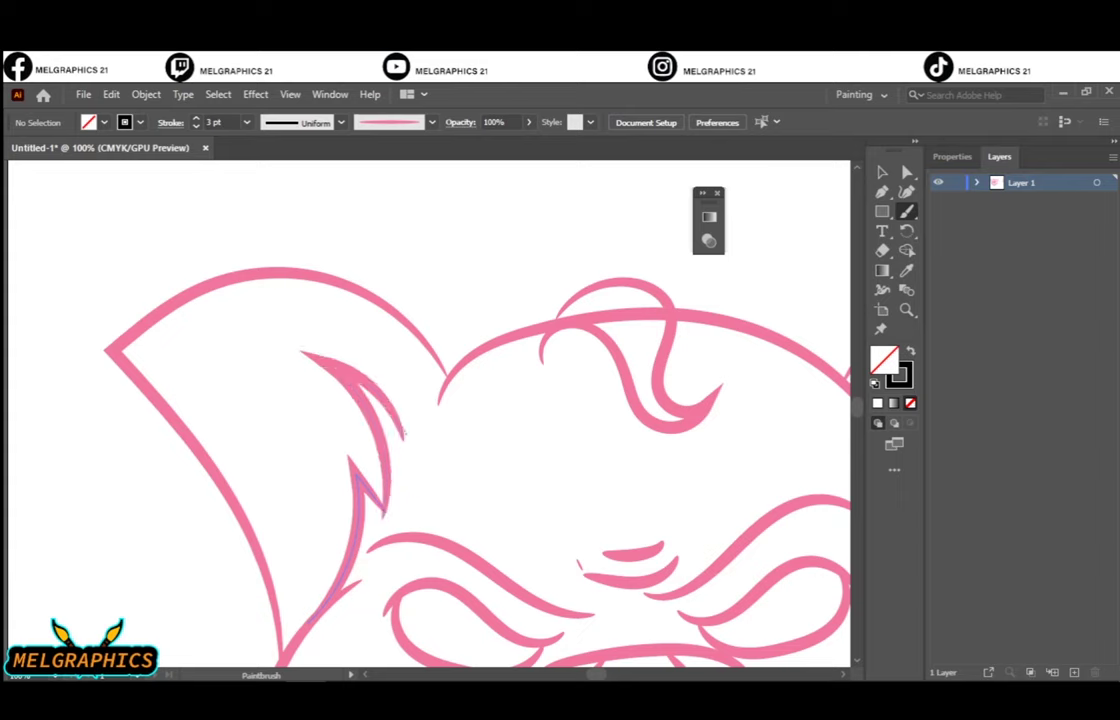
left_click_drag(172, 333, 410, 458)
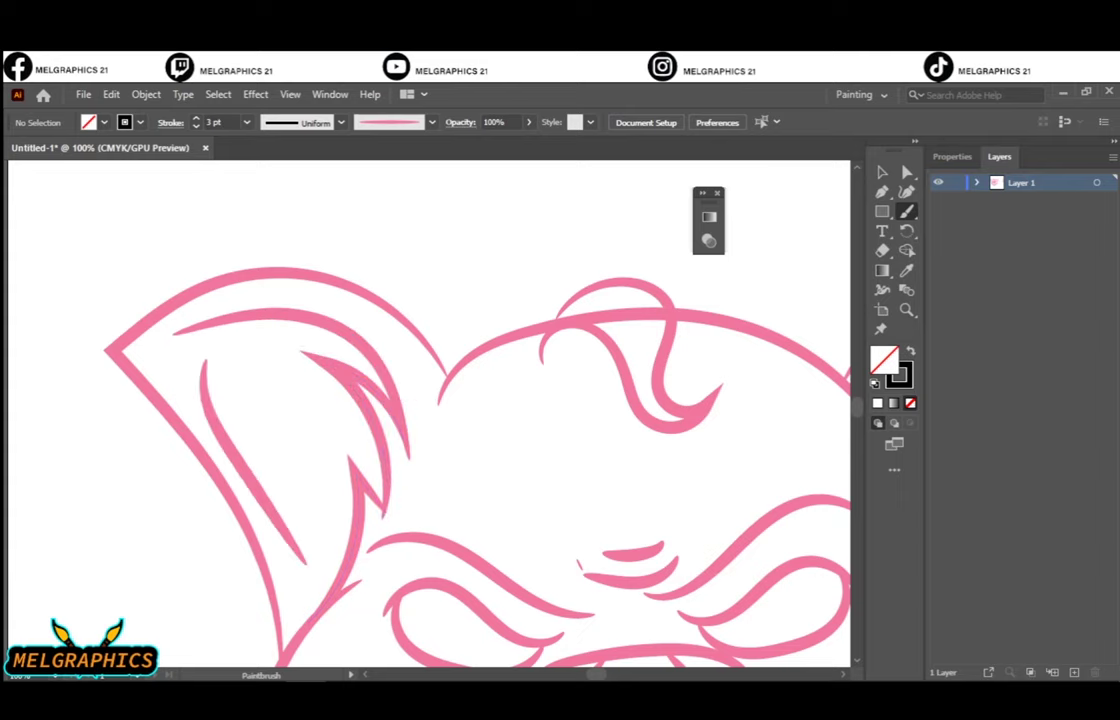
key("ctrl+minus")
key("ctrl+0")
Fade the whole sketch to 11% opacity and lock it
key("ctrl+a")
left_click(528, 122)
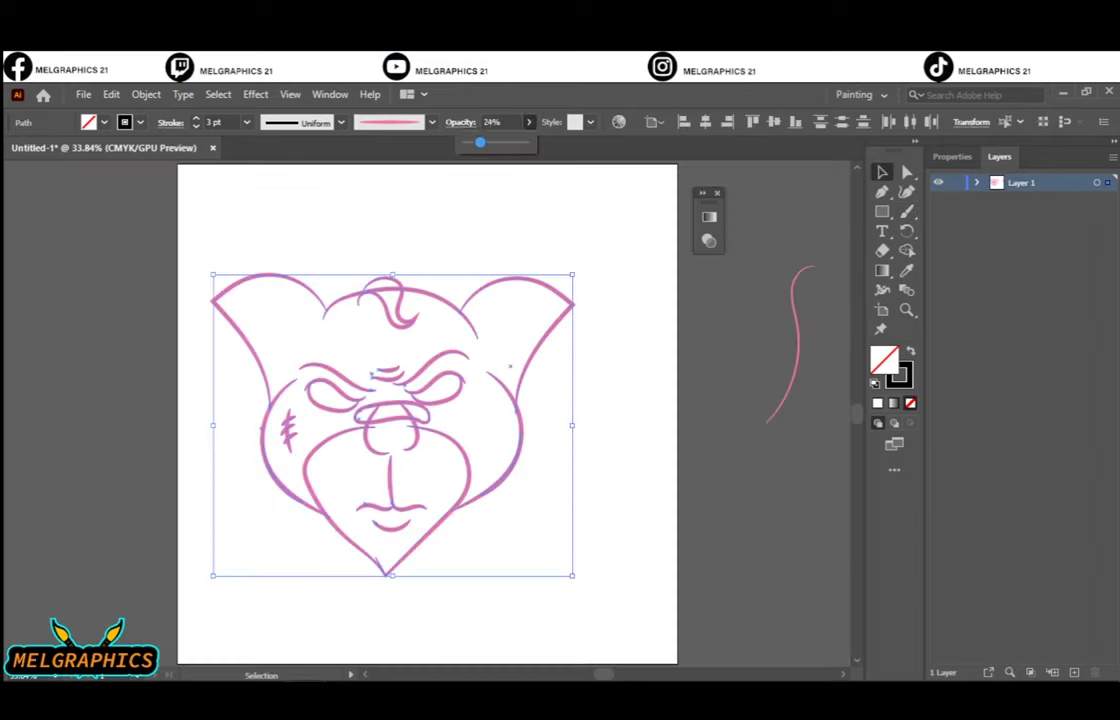
left_click_drag(535, 143, 462, 143)
left_click_drag(395, 430, 420, 437)
key("ctrl+a")
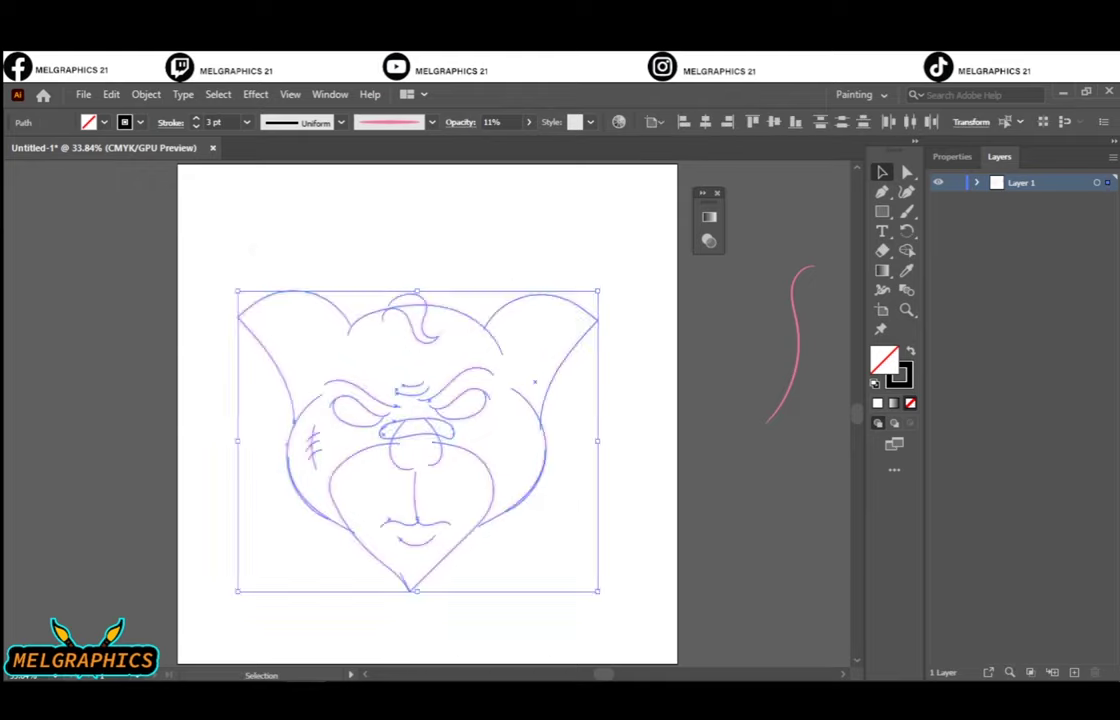
key("ctrl+2")
Paint the neck lines below the chin
key("ctrl+1")
key("b")
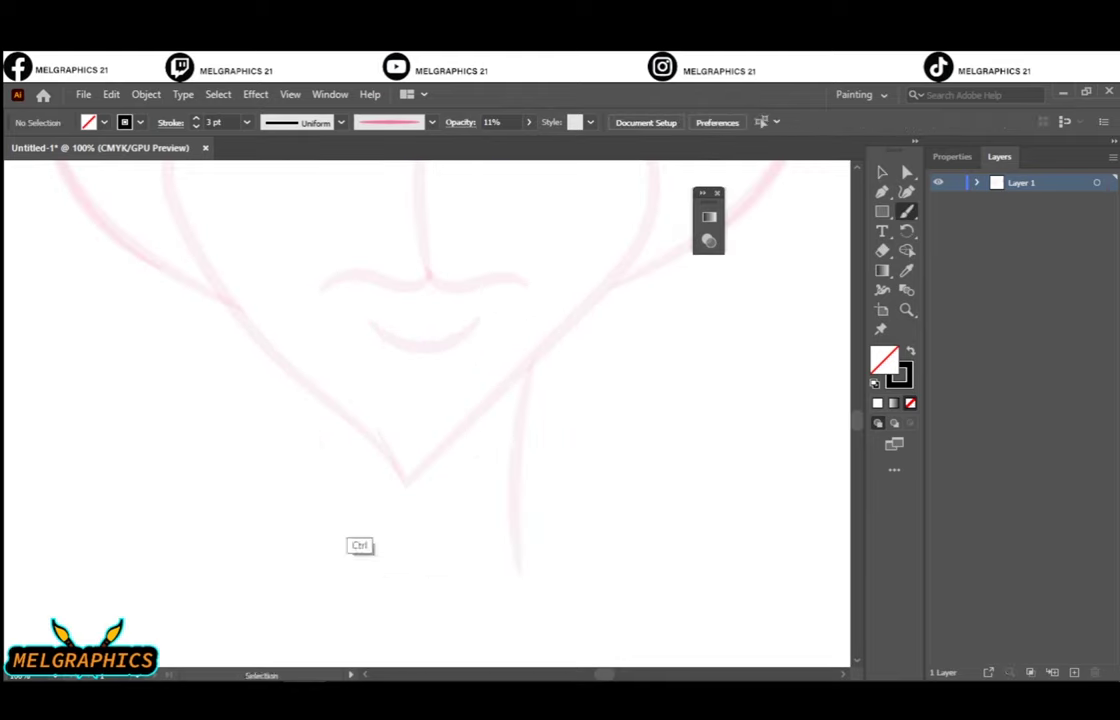
left_click_drag(278, 362, 300, 570)
scroll(300, 570, "down", 3)
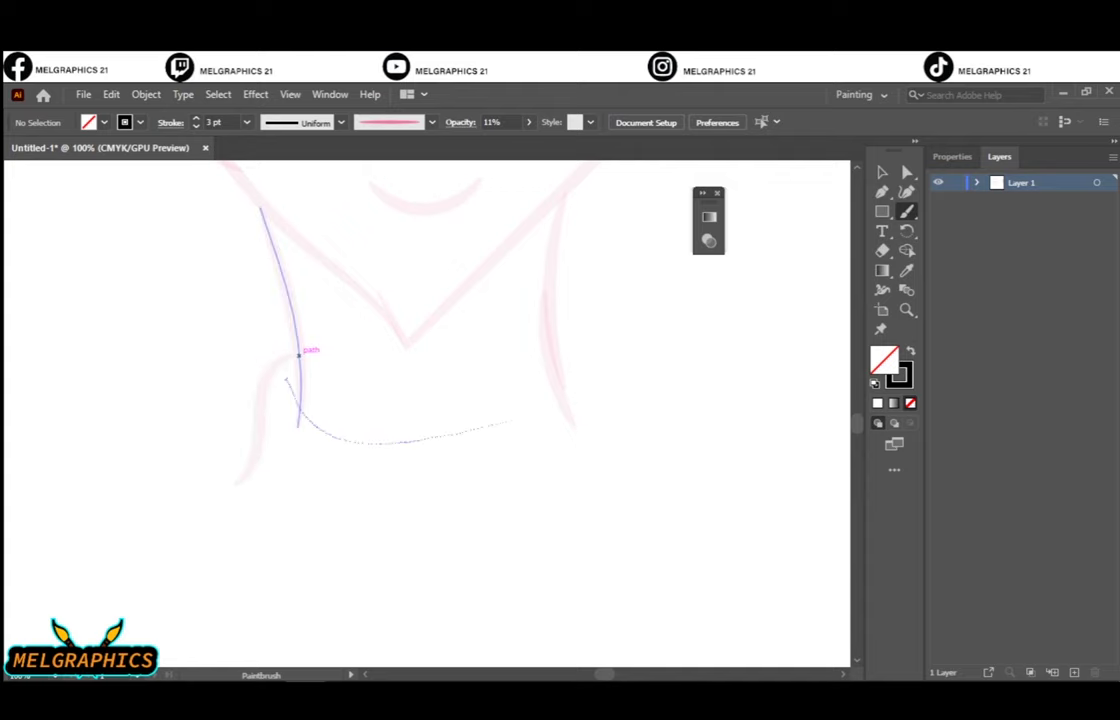
left_click_drag(298, 355, 305, 350)
scroll(305, 350, "down", 1)
key("ctrl+minus")
scroll(305, 350, "down", 2)
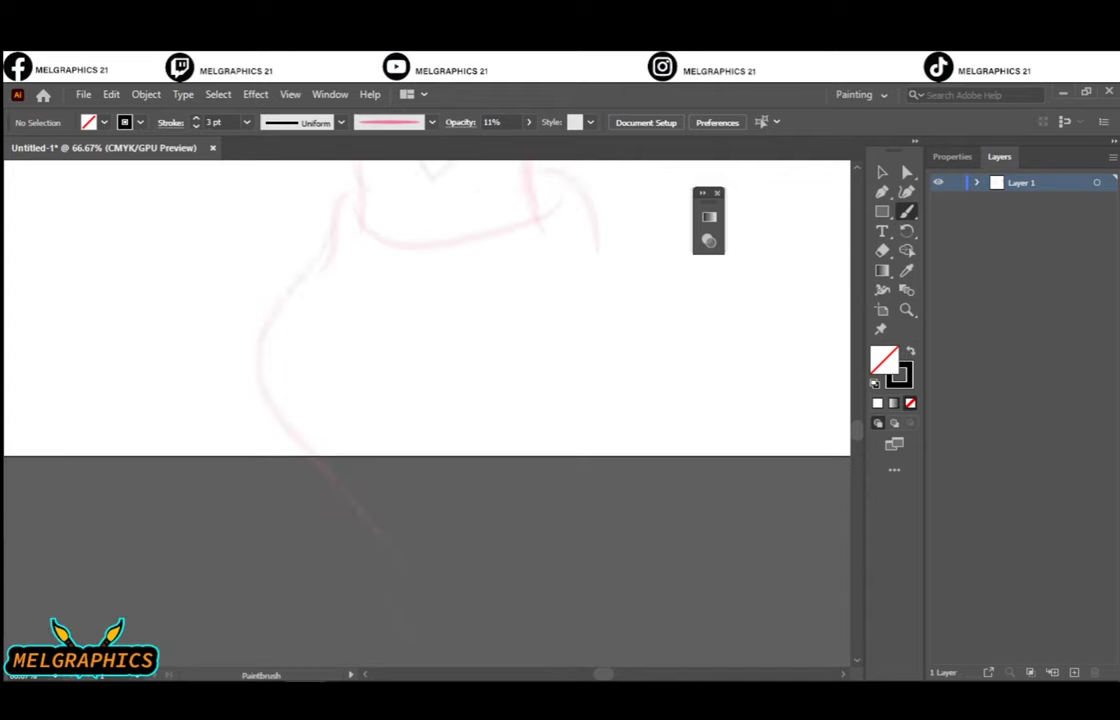
key("ctrl+minus")
scroll(298, 355, "down", 2)
key("ctrl+minus")
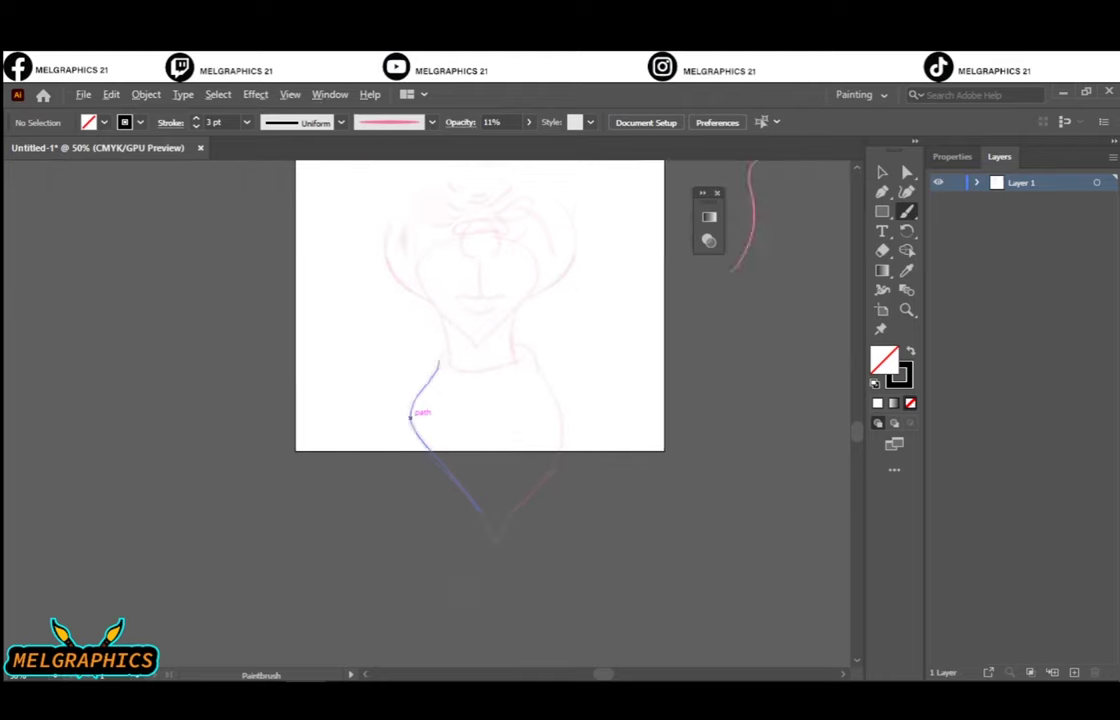
key("v")
key("ctrl+a")
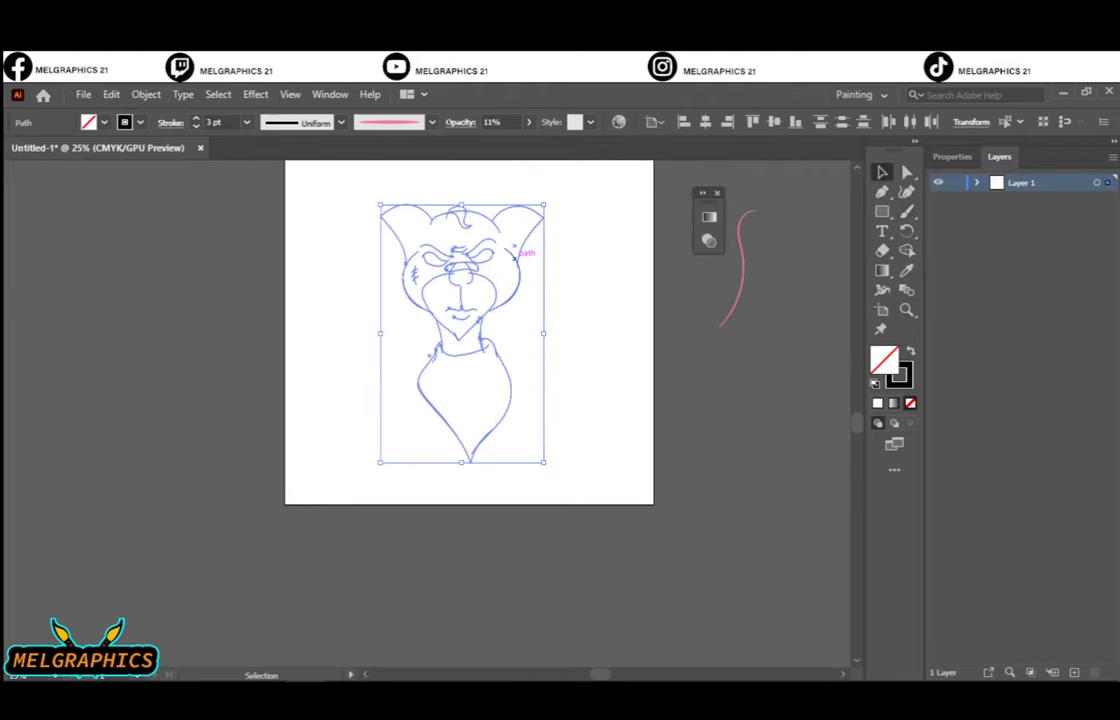
key("ctrl+shift+a")
Draw the bandana ties at the right and left shoulders
key("ctrl+plus")
key("ctrl+plus")
key("ctrl+plus")
key("ctrl+plus")
key("b")
left_click_drag(524, 362, 574, 422)
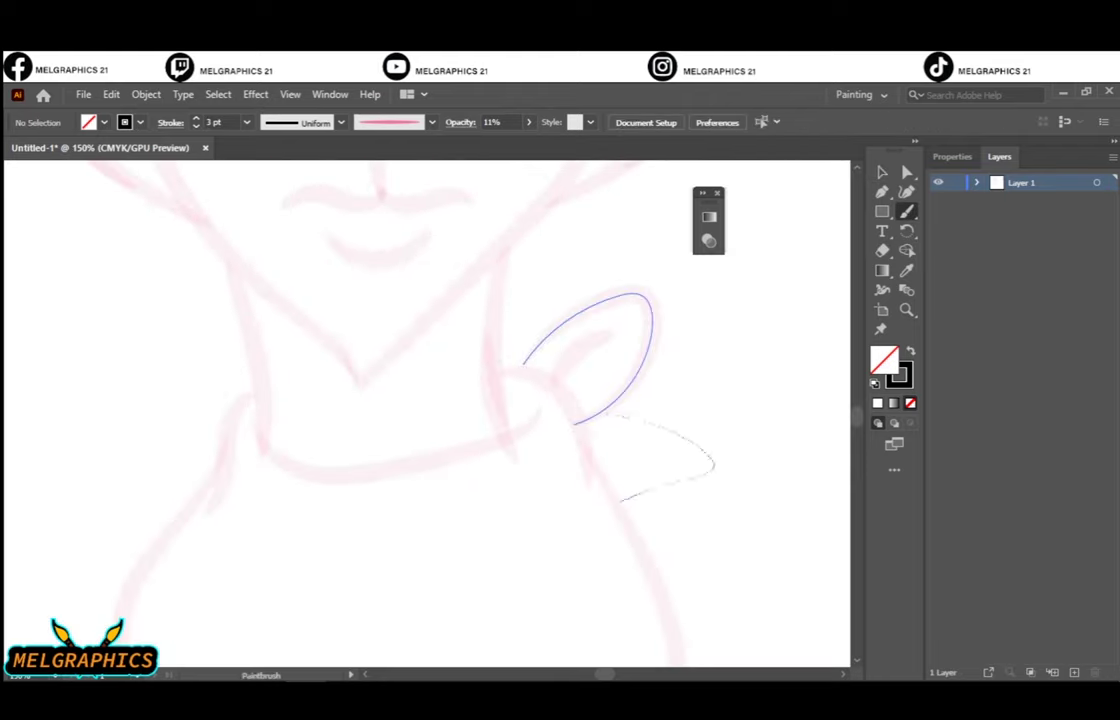
left_click_drag(95, 378, 180, 430)
key("ctrl+0")
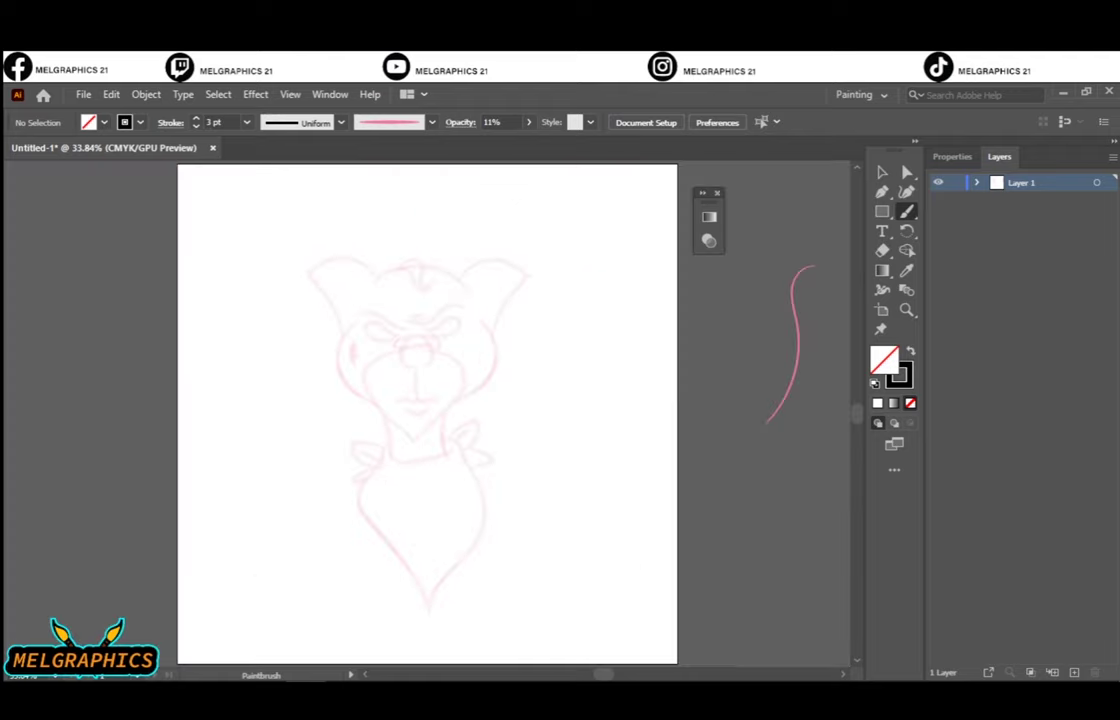
key("ctrl+plus")
key("ctrl+plus")
key("ctrl+plus")
key("ctrl+minus")
key("ctrl+minus")
key("ctrl+minus")
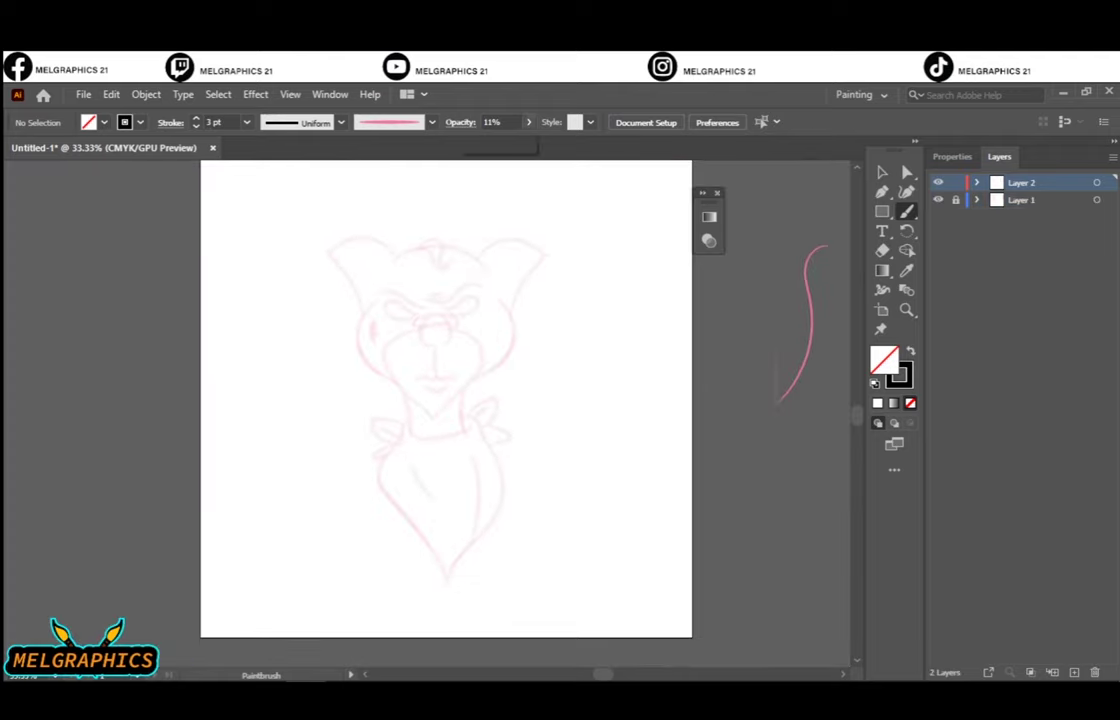
At full opacity, ink the left cheek, both jaw lines and the upper right cheek
key("ctrl+plus")
key("ctrl+plus")
key("ctrl+plus")
key("0")
left_click_drag(155, 258, 115, 372)
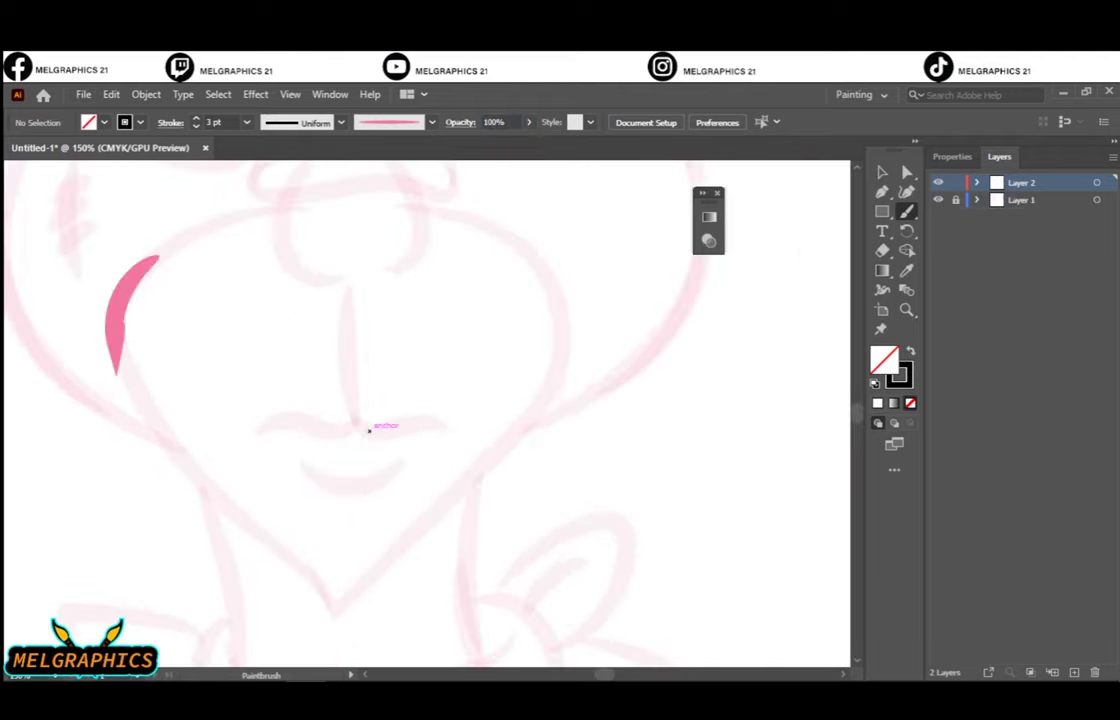
mouse_move(265, 545)
left_mouse_down()
mouse_move(390, 530)
mouse_move(548, 390)
left_mouse_up()
left_click_drag(515, 440, 545, 242)
left_click_drag(555, 378, 440, 211)
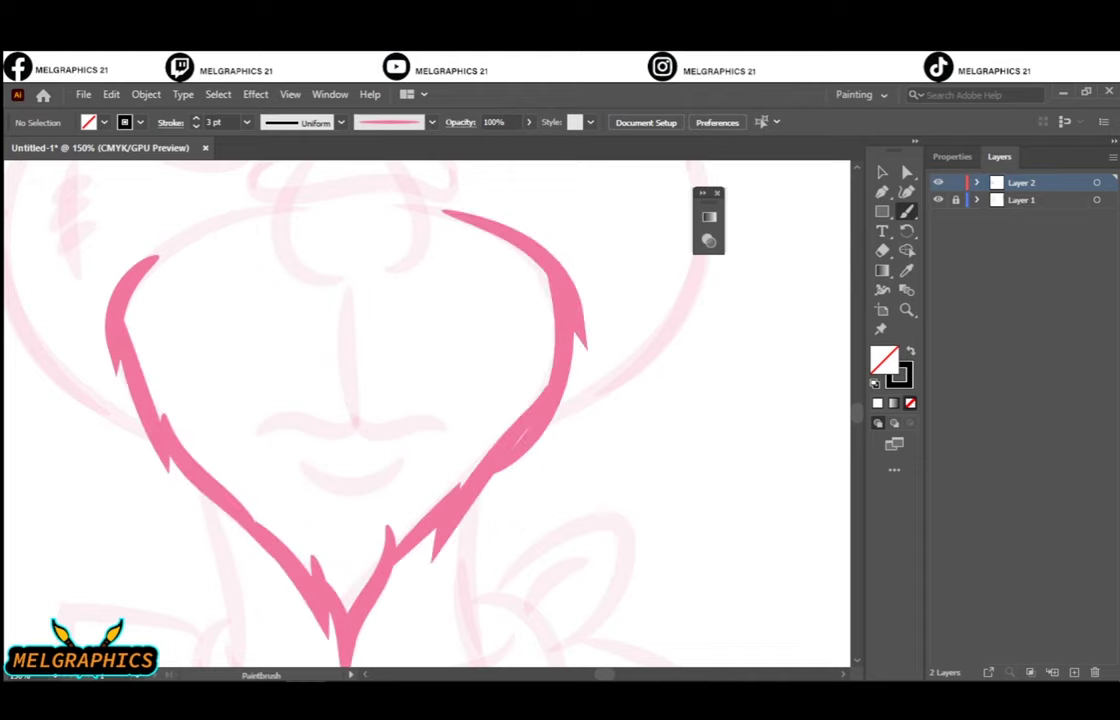
key("ctrl+minus")
key("ctrl+minus")
key("ctrl+minus")
key("ctrl+plus")
key("ctrl+plus")
key("ctrl+plus")
key("ctrl+plus")
Ink the muzzle and mouth lines, the nose-top loop and the left nostril
left_click_drag(395, 300, 262, 465)
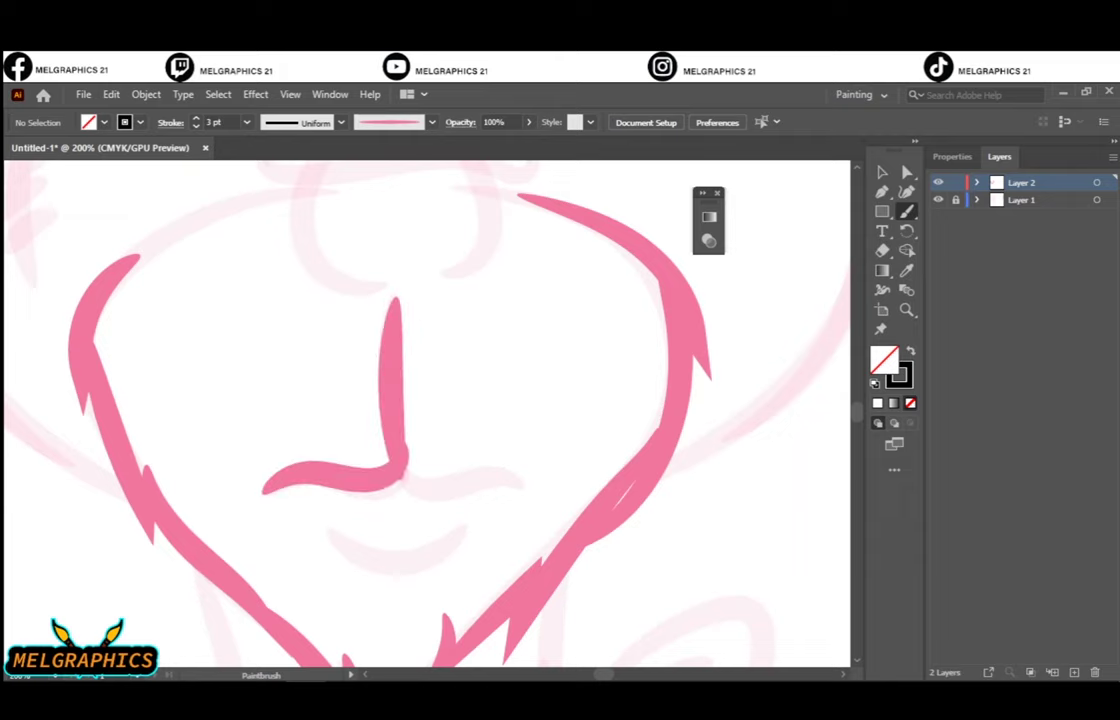
left_click_drag(395, 475, 495, 485)
left_click_drag(330, 545, 460, 545)
scroll(427, 413, "up", 1)
scroll(427, 413, "up", 5)
left_click_drag(300, 383, 475, 382)
left_click_drag(268, 448, 264, 430)
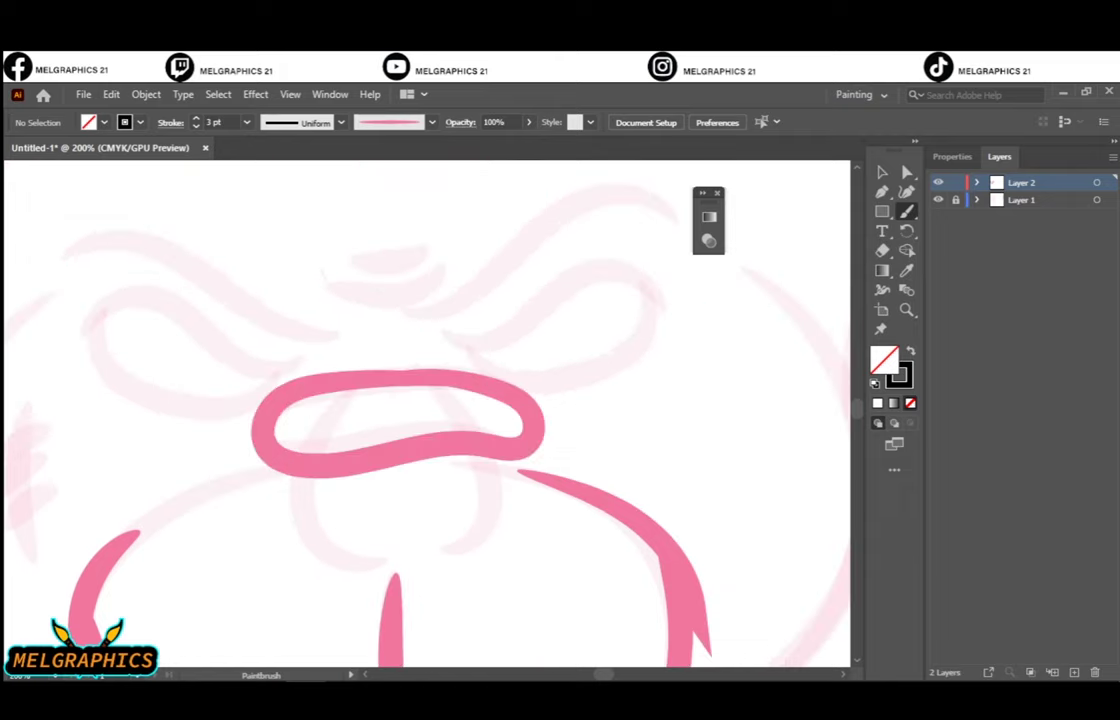
left_click_drag(352, 563, 380, 510)
key("ctrl+minus")
key("ctrl+plus")
key("ctrl+plus")
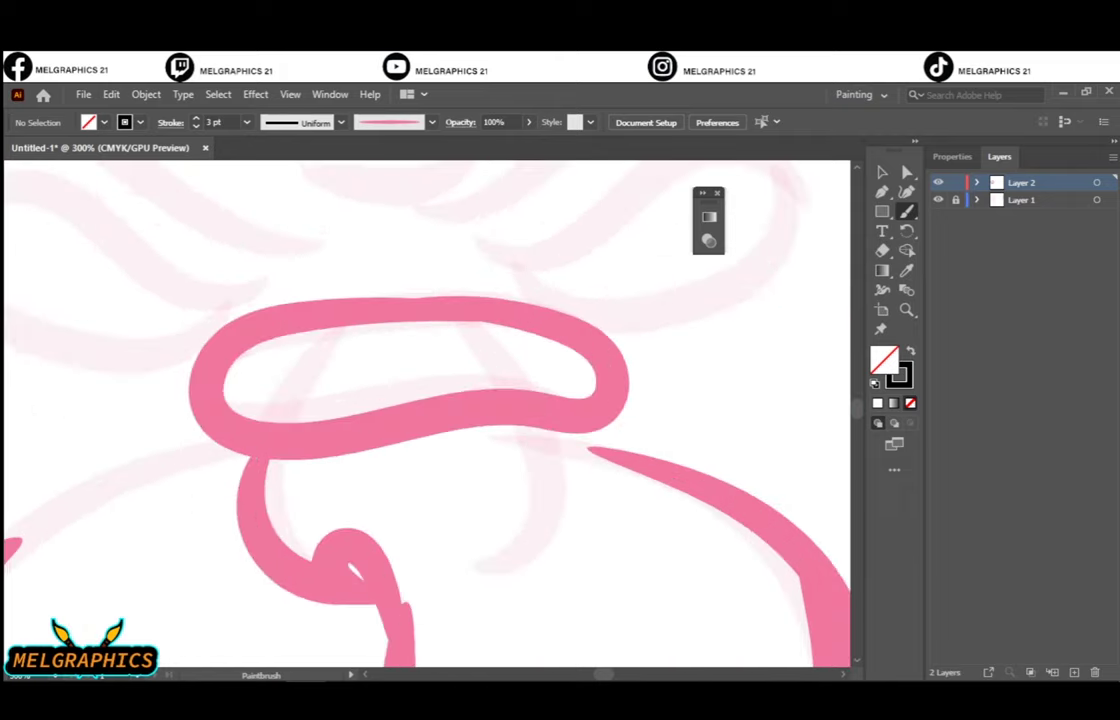
Reflect a copy of the left nostril onto the right side
key("v")
right_click(362, 540)
left_click(574, 495)
key("ctrl+minus")
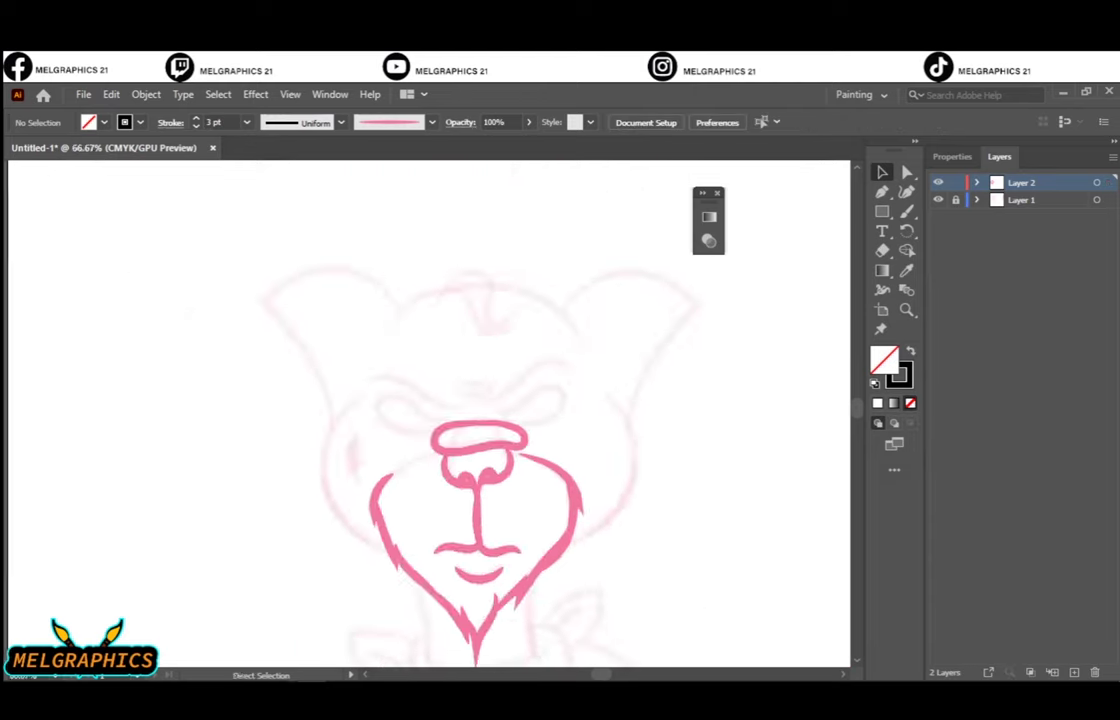
key("ctrl+plus")
key("b")
scroll(250, 494, "up", 2)
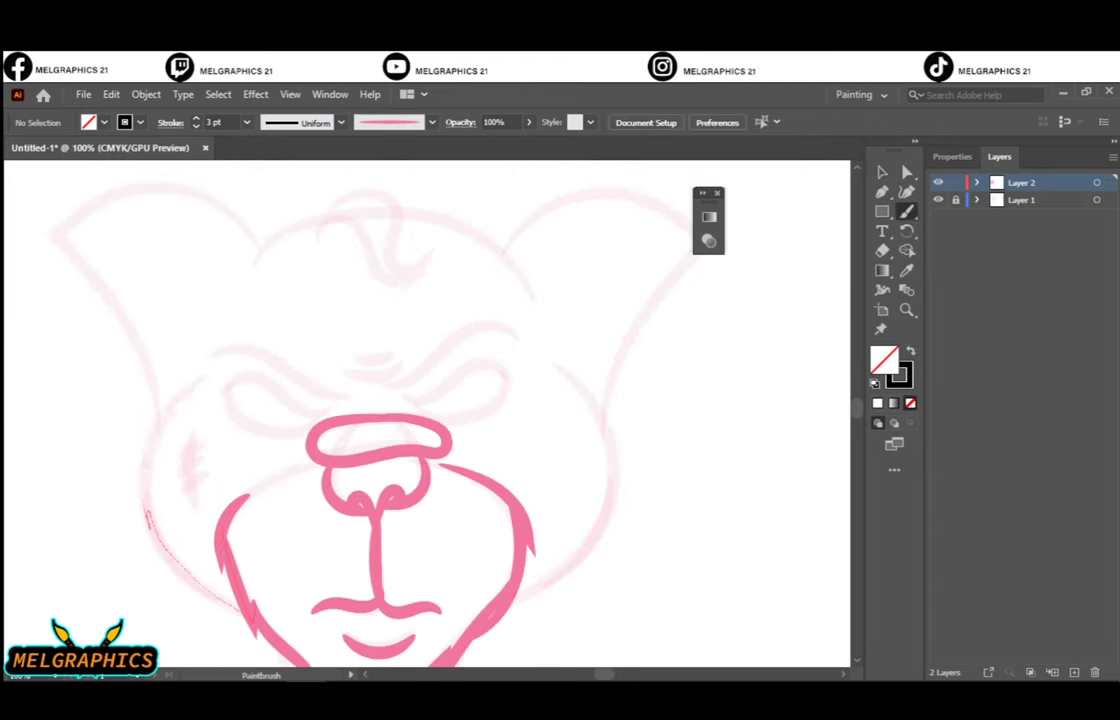
Outline both cheeks and add fur strokes on the left cheek
left_click_drag(146, 512, 195, 371)
left_click_drag(615, 492, 612, 520)
key("ctrl+minus")
key("ctrl+plus")
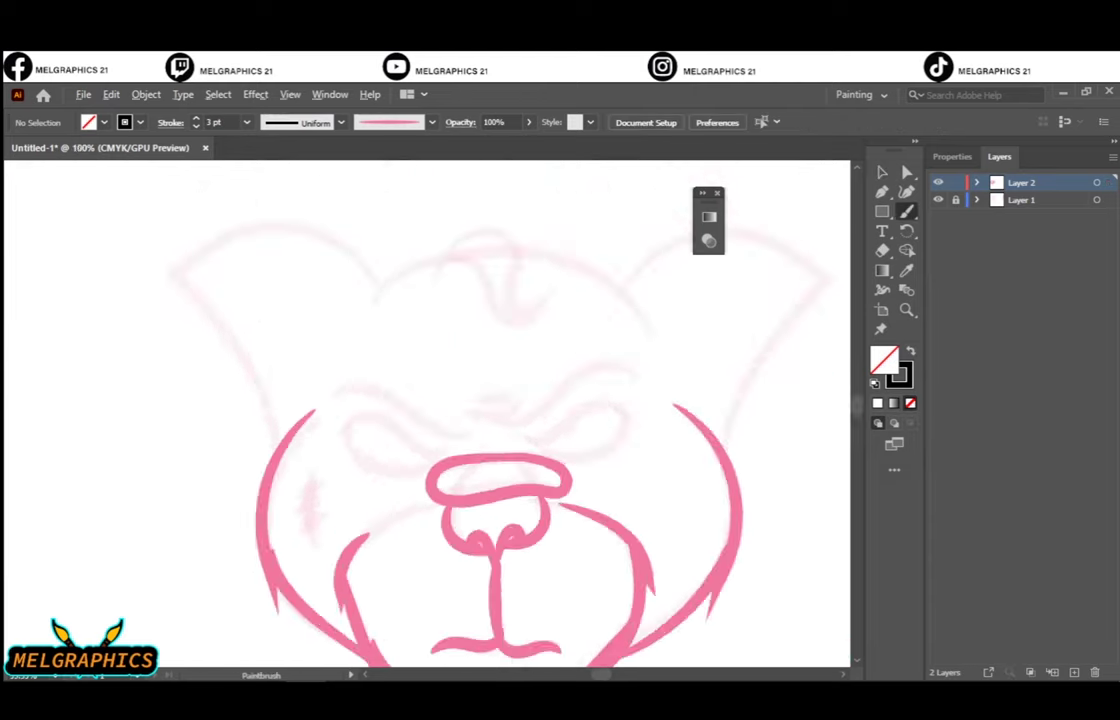
key("ctrl+plus")
left_click_drag(262, 455, 240, 510)
Ink both brows, the wrinkle above the nose, the eye outlines and nose-bridge curve
key("ctrl+plus")
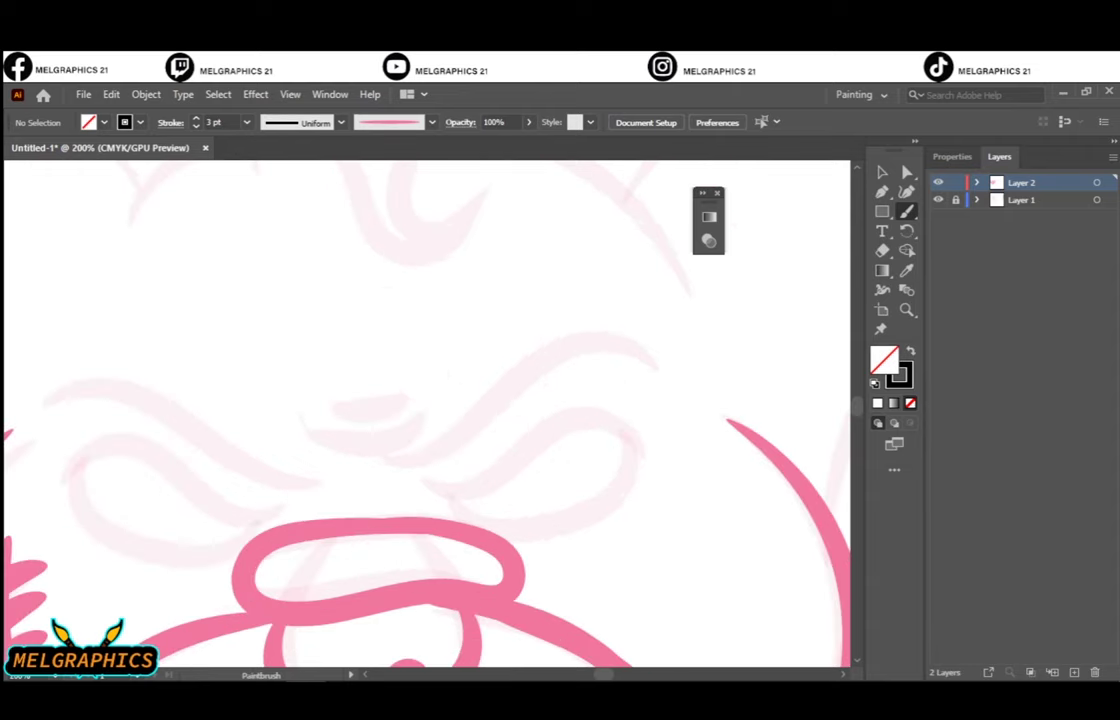
left_click_drag(390, 468, 660, 383)
left_click_drag(40, 408, 345, 480)
mouse_move(425, 490)
left_mouse_down()
mouse_move(665, 465)
mouse_move(460, 500)
left_mouse_up()
mouse_move(270, 490)
left_mouse_down()
mouse_move(50, 460)
mouse_move(235, 505)
left_mouse_up()
left_click_drag(280, 420, 430, 405)
Hide the sketch to check the inking, then paint the forehead scar mark
key("ctrl+minus")
key("ctrl+minus")
key("ctrl+minus")
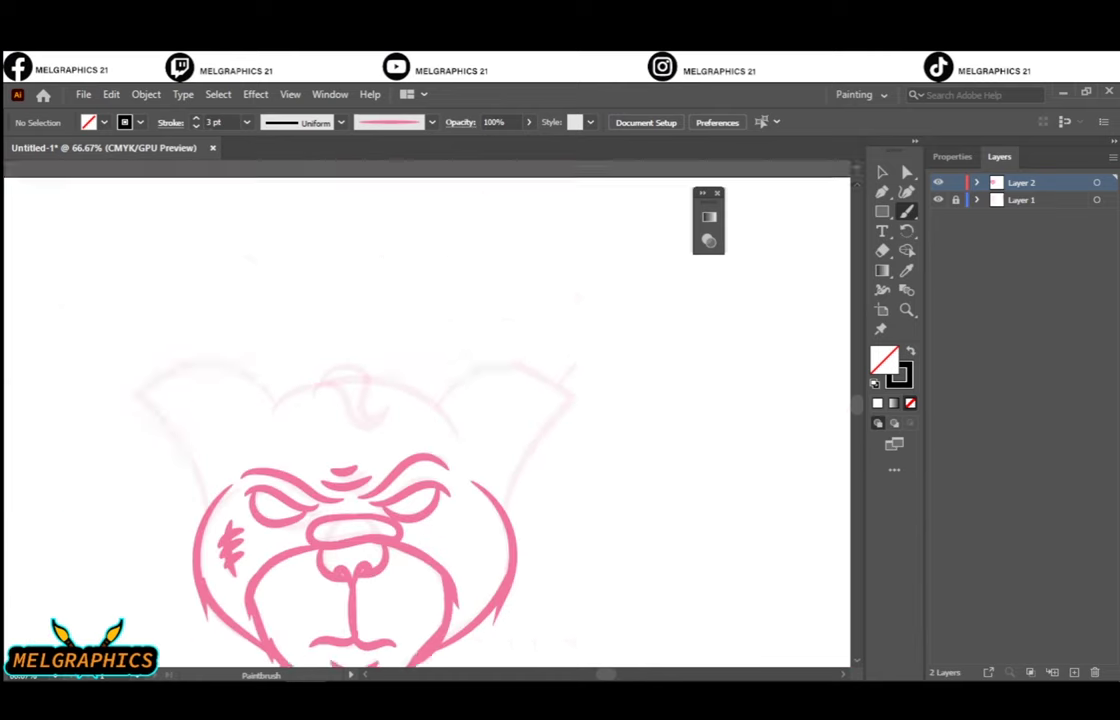
left_click(938, 199)
key("ctrl+plus")
key("ctrl+plus")
key("ctrl+plus")
left_click_drag(240, 285, 150, 400)
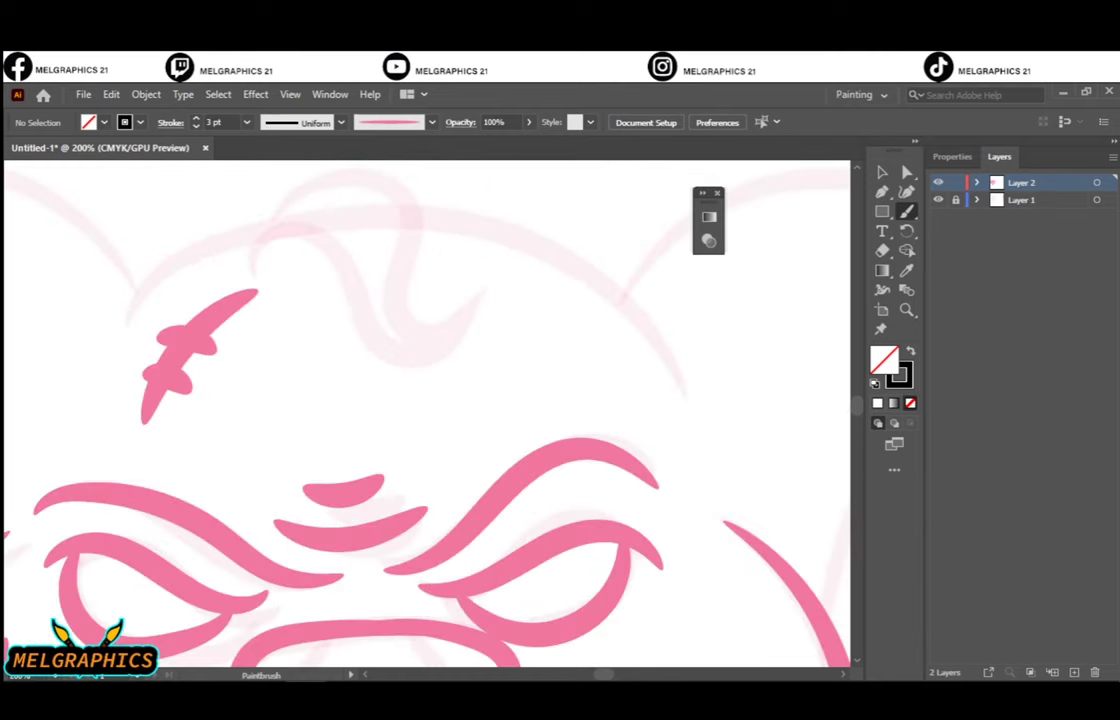
Outline the left ear and add fur strokes inside it
key("ctrl+minus")
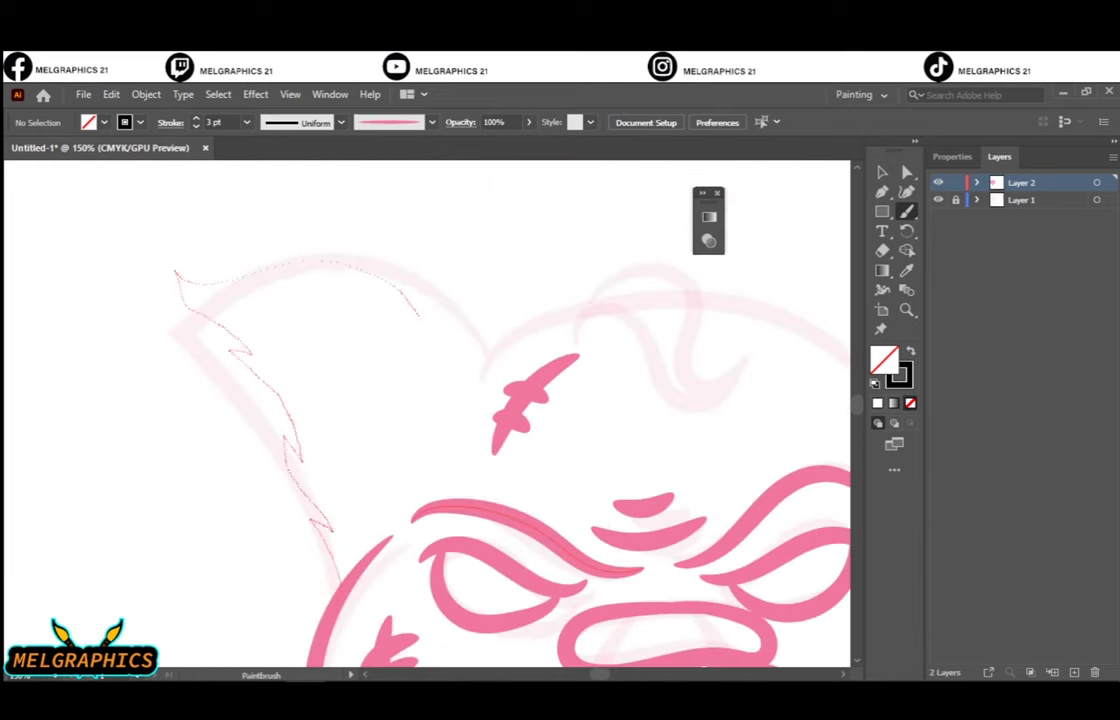
left_click_drag(420, 318, 462, 402)
left_click_drag(300, 372, 282, 440)
left_click_drag(425, 390, 390, 505)
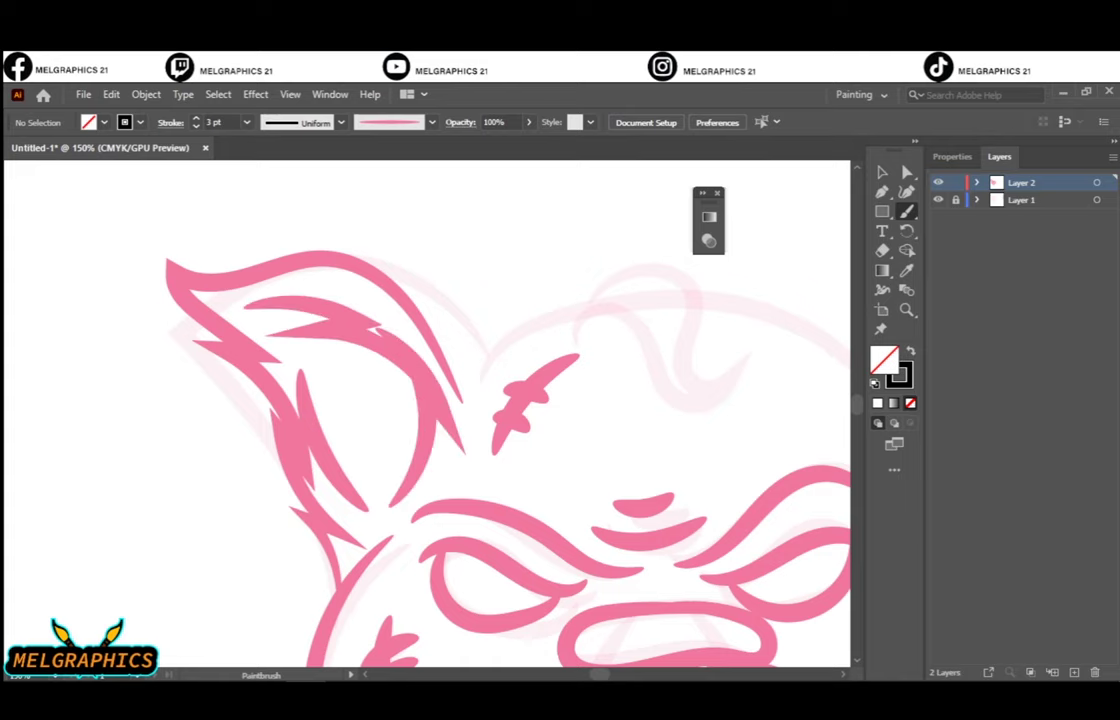
Paint the top of the head and the curl on top
key("ctrl+minus")
key("ctrl+minus")
key("ctrl+minus")
key("ctrl+plus")
key("ctrl+plus")
key("ctrl+plus")
mouse_move(210, 300)
left_mouse_down()
mouse_move(378, 258)
mouse_move(560, 355)
left_mouse_up()
left_click_drag(510, 255, 745, 375)
key("ctrl+minus")
key("ctrl+minus")
key("ctrl+minus")
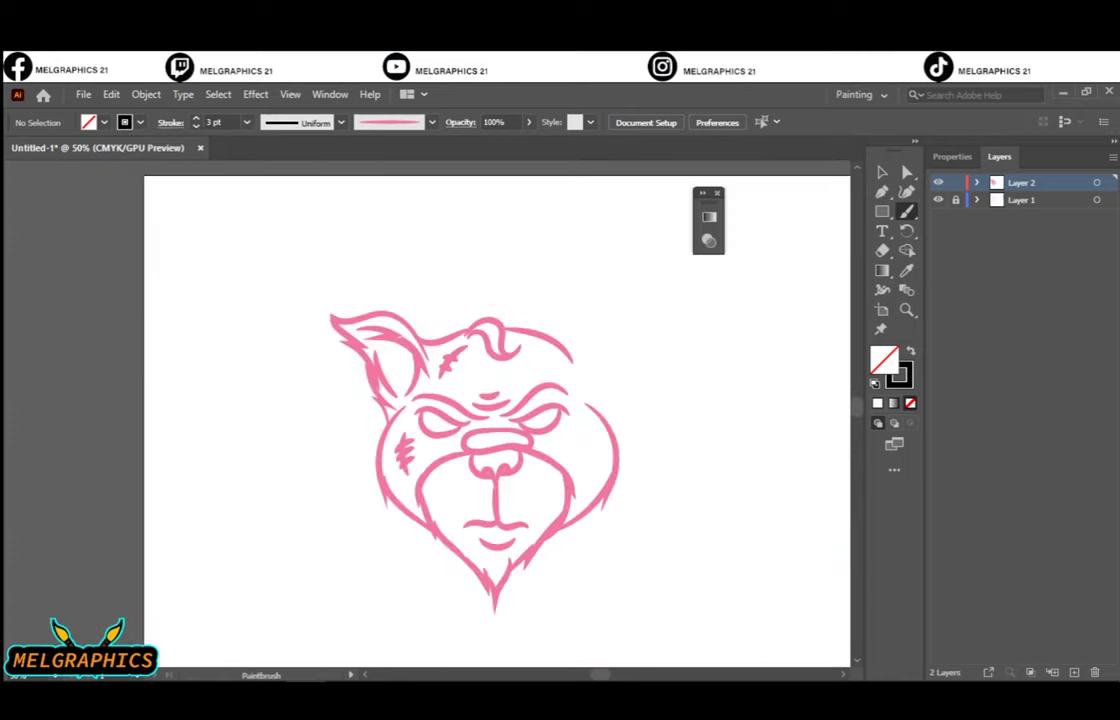
Reflect-copy the left ear strokes onto the right side of the head
key("ctrl+plus")
key("ctrl+plus")
left_click(130, 350)
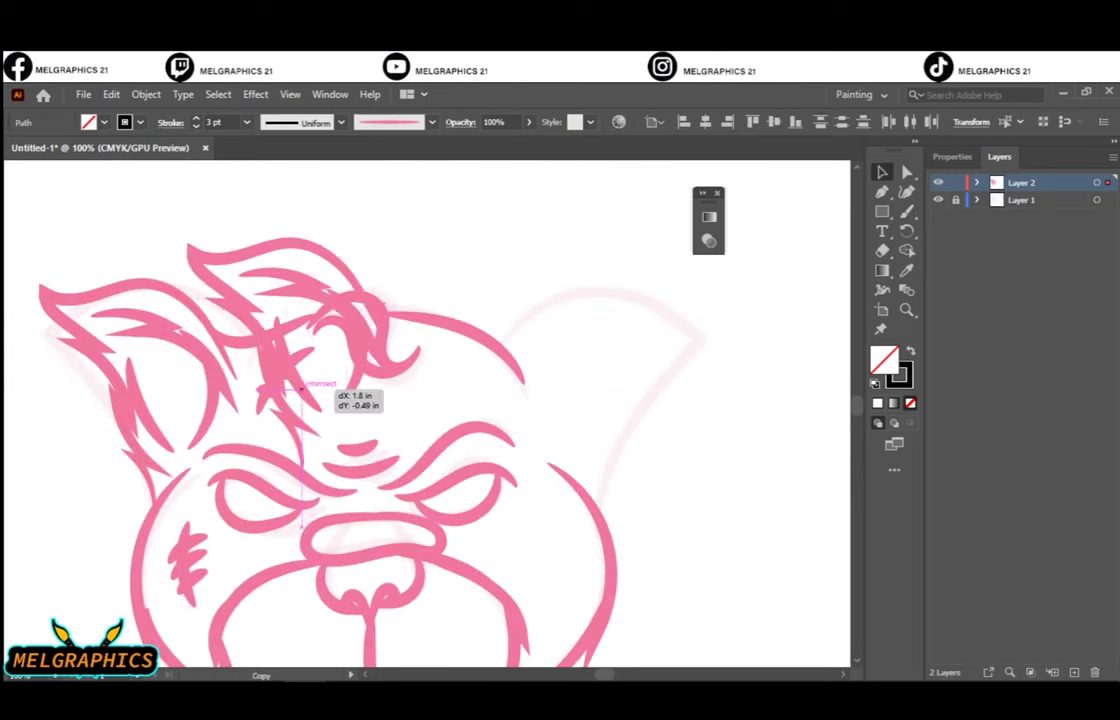
left_click(358, 387, "alt")
left_click(852, 472)
left_click_drag(610, 330, 657, 356)
Paint the left and right sides of the neck
key("ctrl+minus")
key("ctrl+minus")
key("ctrl+minus")
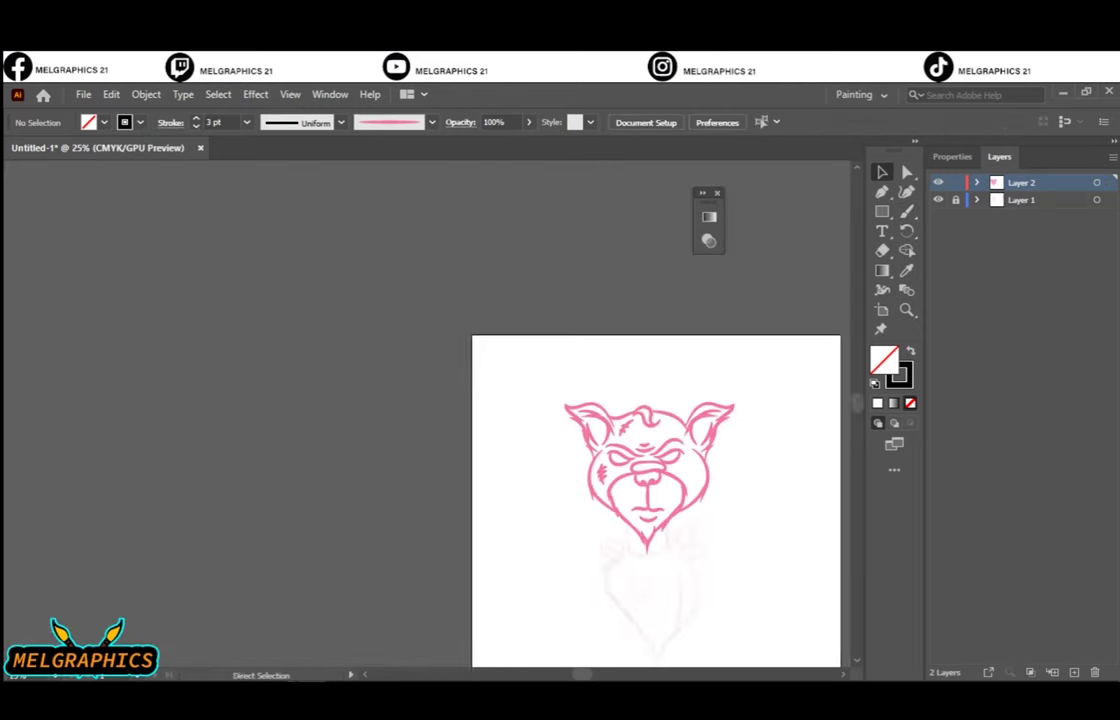
scroll(430, 400, "right", 3)
key("b")
scroll(450, 537, "up", 5)
left_click_drag(305, 330, 345, 512)
left_click_drag(555, 315, 570, 480)
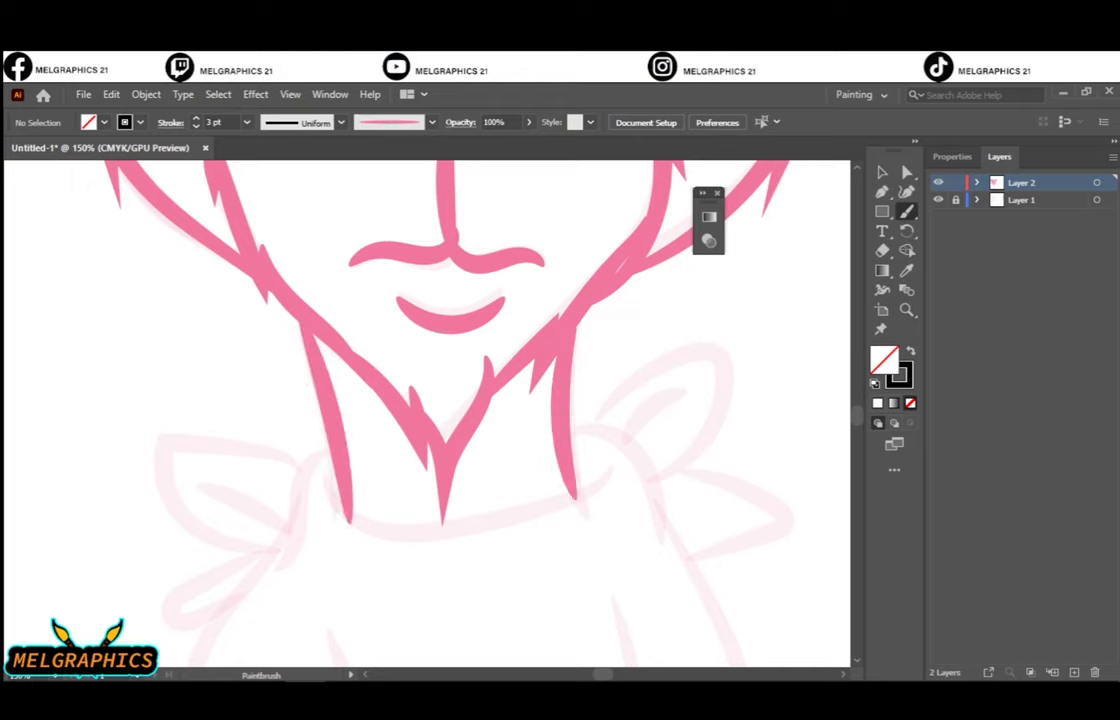
Paint the bandana's top edge, both knot curves and both ties
left_click_drag(330, 515, 590, 478)
left_click_drag(330, 450, 300, 600)
left_click_drag(572, 430, 675, 570)
left_click_drag(598, 415, 690, 470)
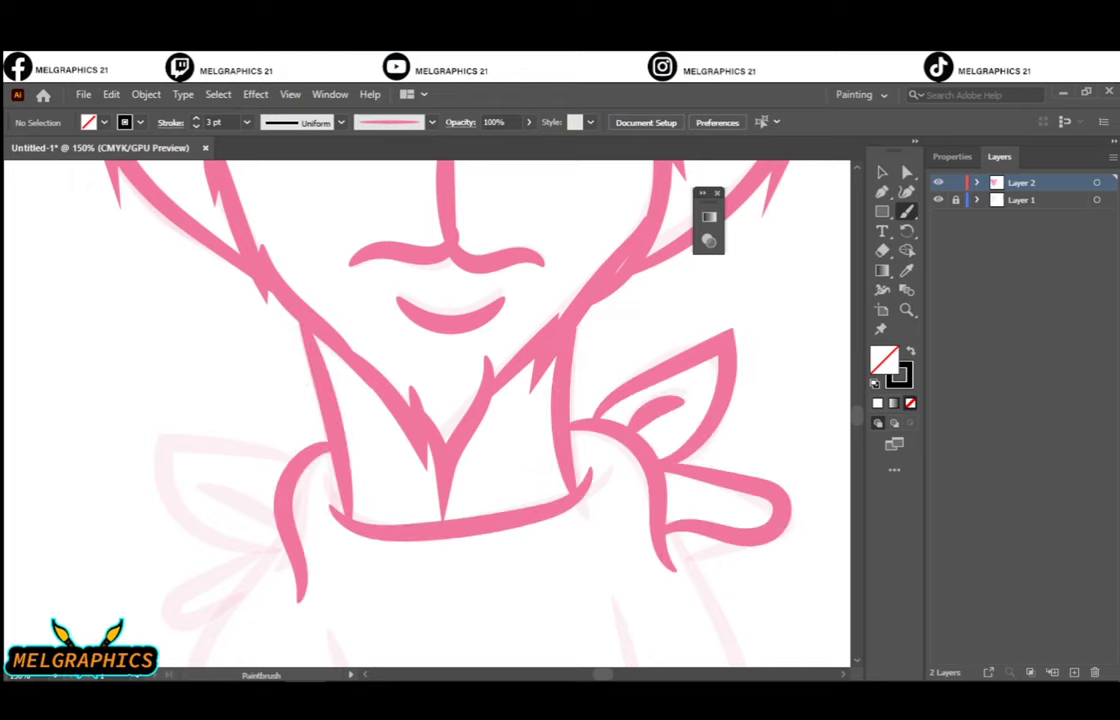
scroll(430, 400, "left", 3)
left_click_drag(235, 320, 355, 410)
Outline the bandana's left and right sides and add its inner folds
key("ctrl+minus")
scroll(430, 400, "down", 5)
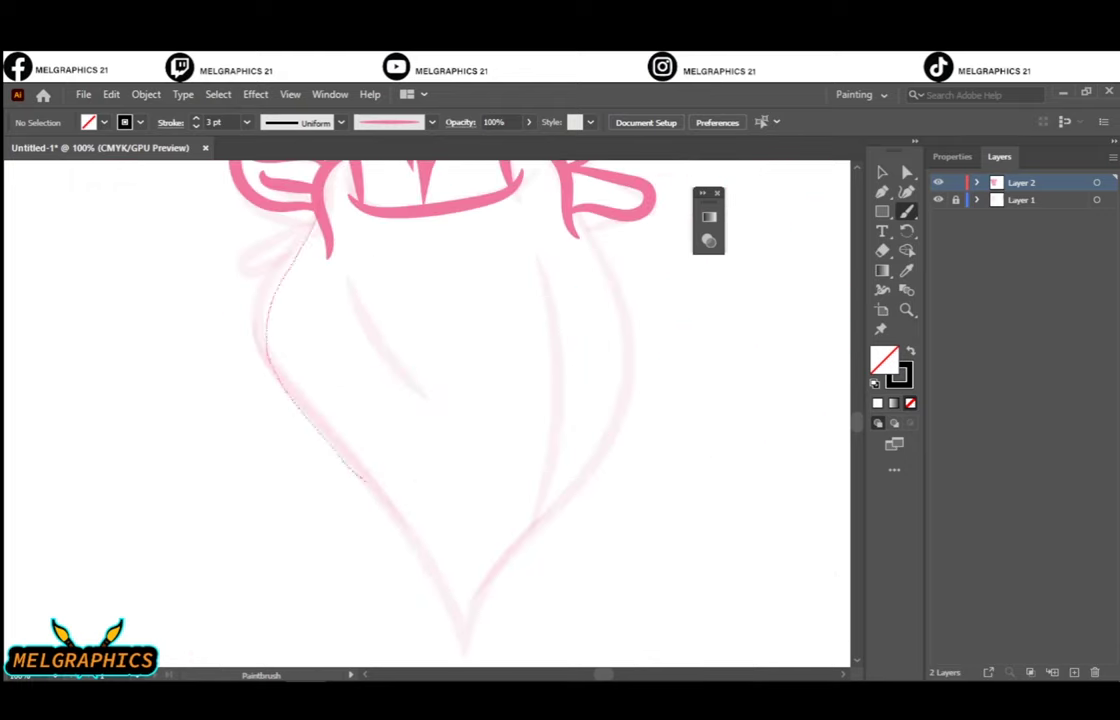
left_click_drag(365, 480, 462, 637)
mouse_move(525, 245)
left_mouse_down()
mouse_move(465, 630)
mouse_move(440, 625)
left_mouse_up()
key("ctrl+z")
scroll(430, 400, "right", 1)
left_click_drag(520, 240, 525, 460)
left_click_drag(330, 285, 395, 385)
Enlarge and expand all the line art, lock its layer, and add Layer 3
key("ctrl+0")
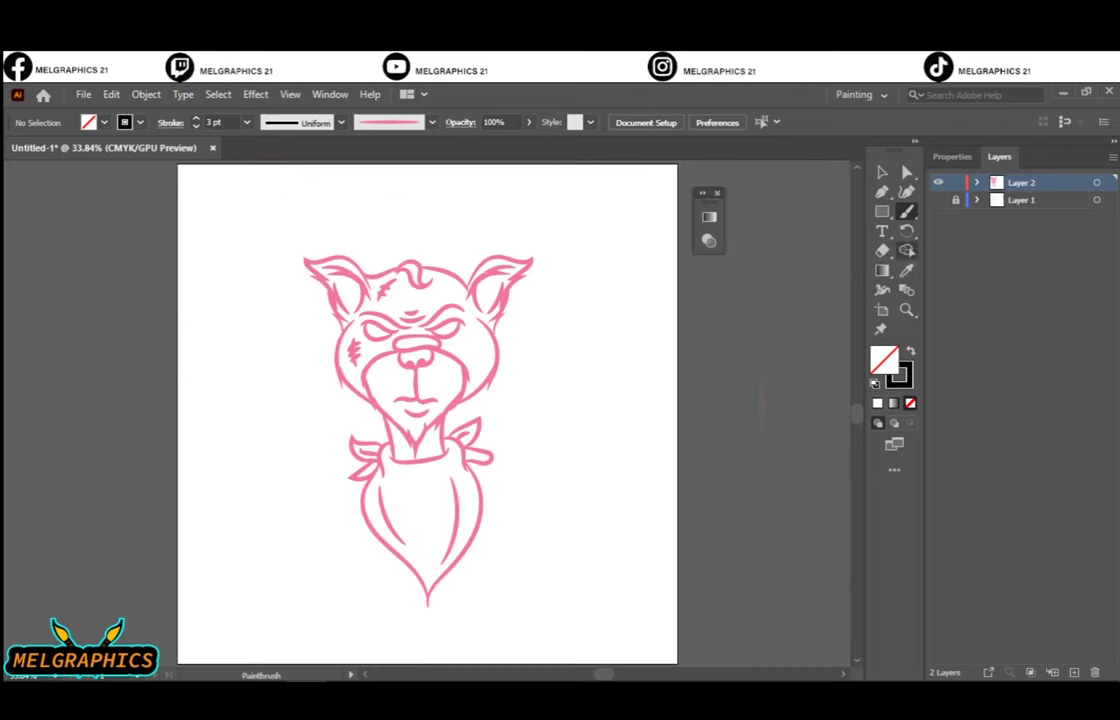
key("v")
key("ctrl+a")
left_click_drag(555, 563, 555, 645)
left_click(146, 94)
left_click(225, 300)
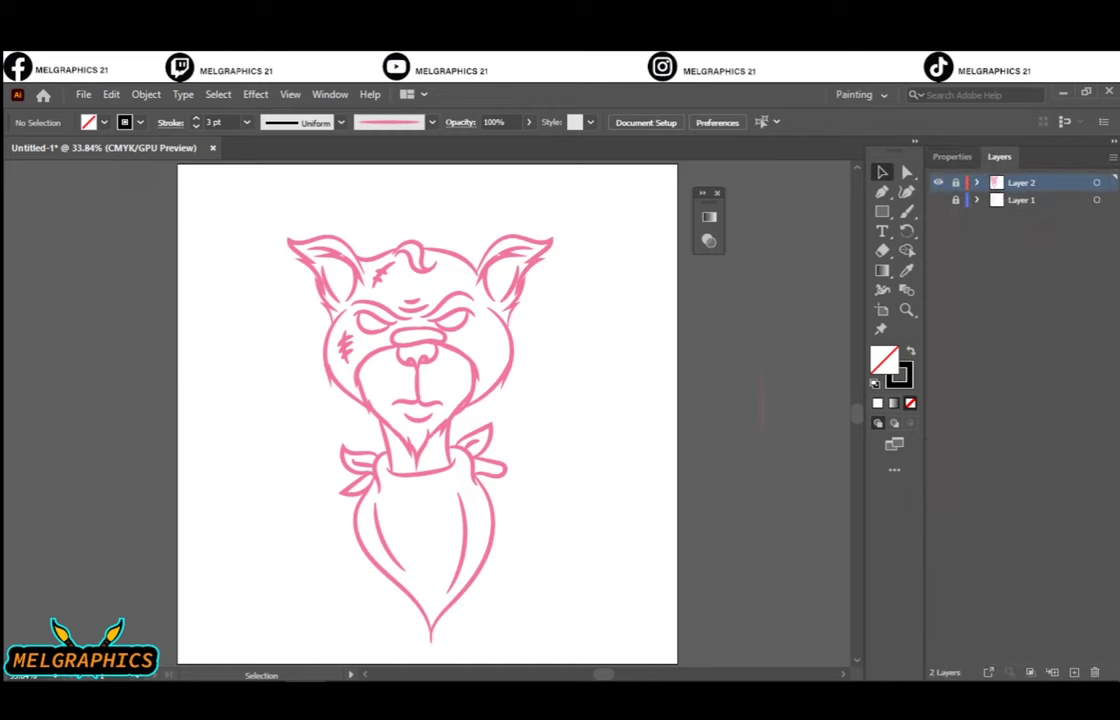
left_click(431, 122)
Load the tapered black brush from the saved brush library for the Paintbrush
left_click(350, 437)
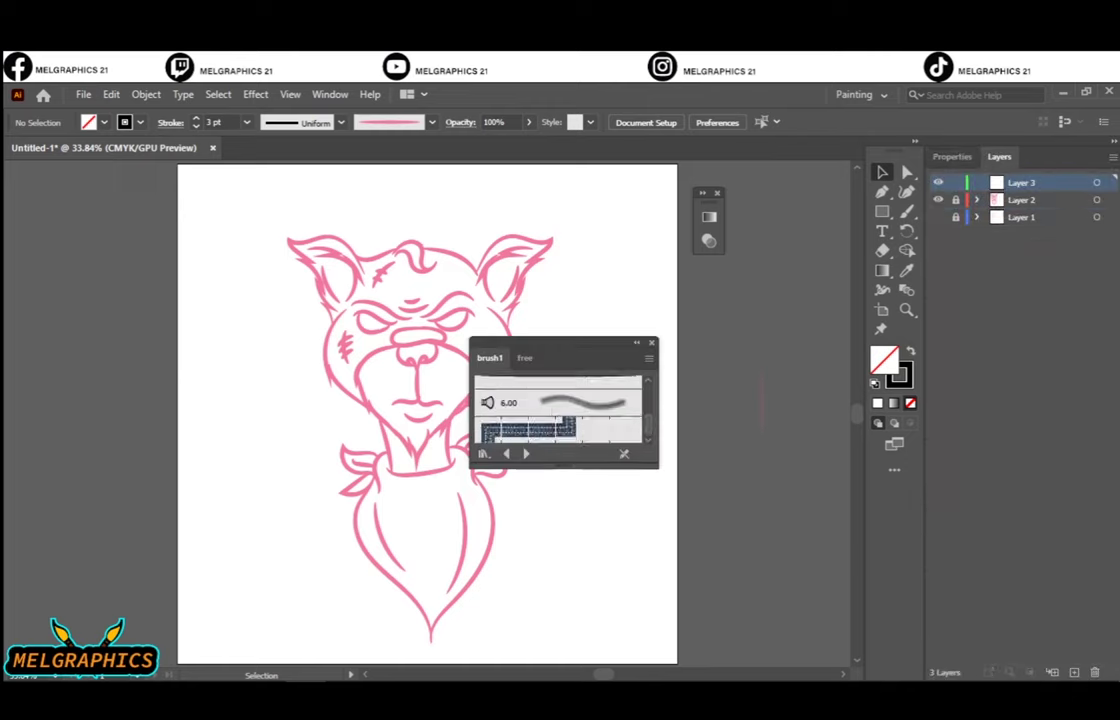
left_click(512, 392)
key("b")
key("ctrl+plus")
key("ctrl+plus")
key("ctrl+plus")
key("ctrl+plus")
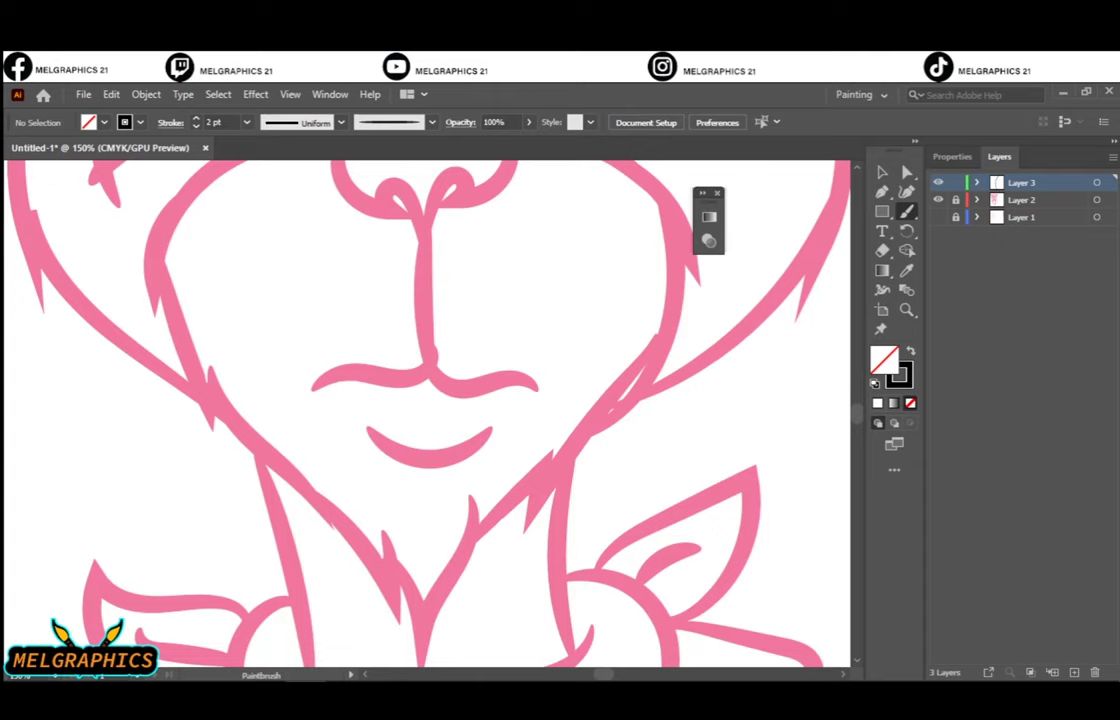
Ink the left cheek, its fur tufts, the lower jaw and the right cheek edge
mouse_move(354, 555)
left_mouse_down()
mouse_move(205, 350)
mouse_move(150, 232)
mouse_move(250, 307)
left_mouse_up()
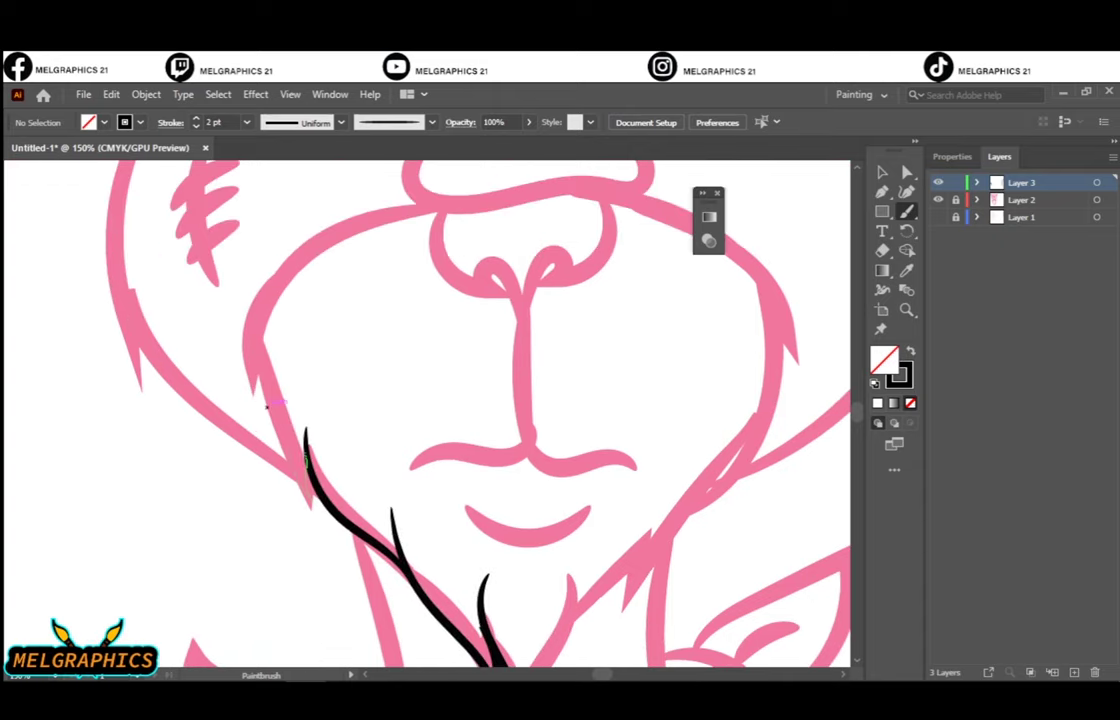
left_click_drag(303, 450, 290, 258)
key("ctrl+z")
left_click_drag(276, 447, 240, 285)
left_click_drag(250, 350, 315, 235)
left_click_drag(315, 240, 215, 165)
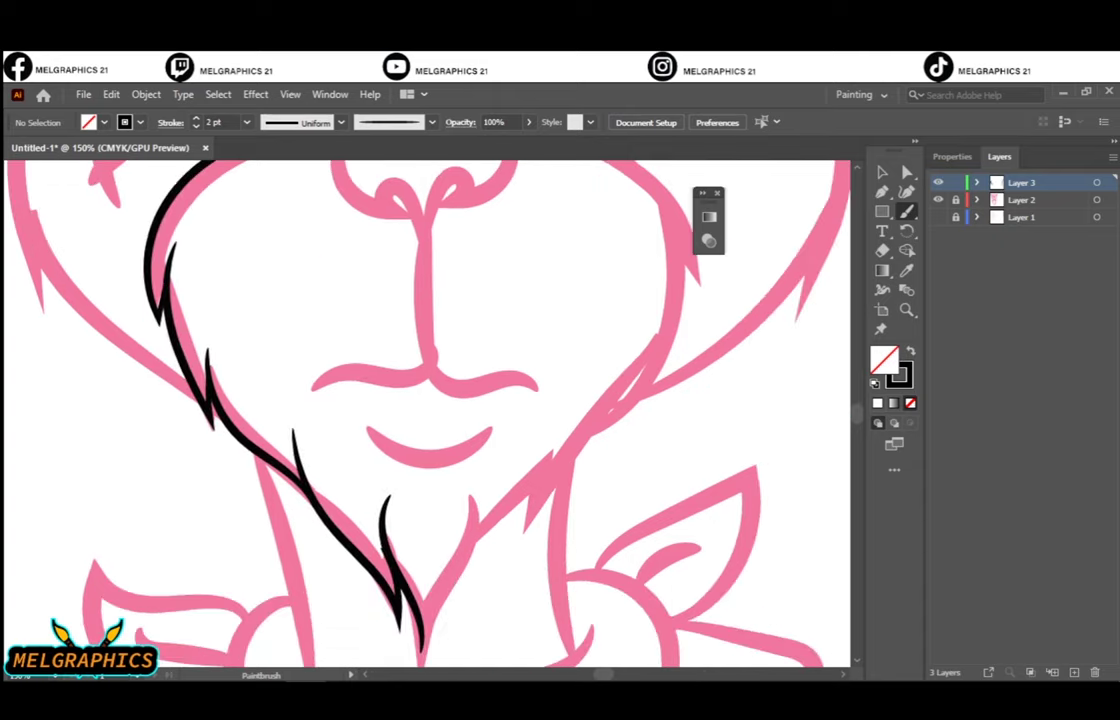
left_click_drag(470, 480, 575, 265)
Ink the upper right muzzle, the vertical nose line and both mouth lines
scroll(500, 400, "up", 3)
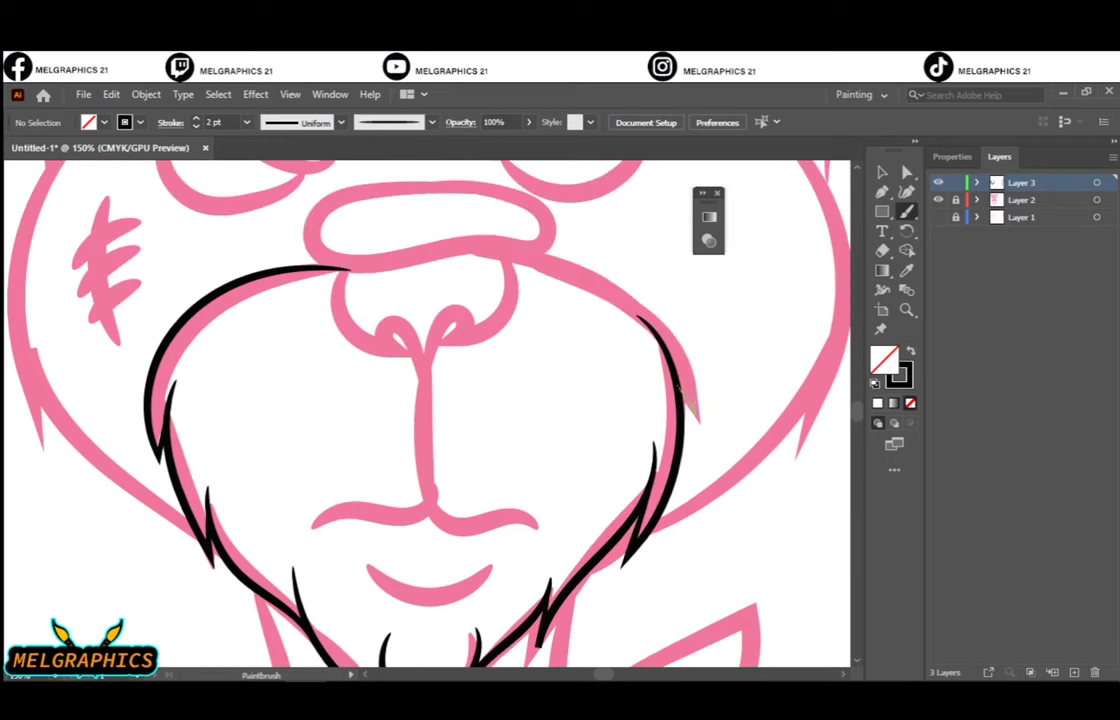
left_click_drag(495, 252, 696, 410)
scroll(430, 400, "up", 3)
scroll(430, 400, "down", 2)
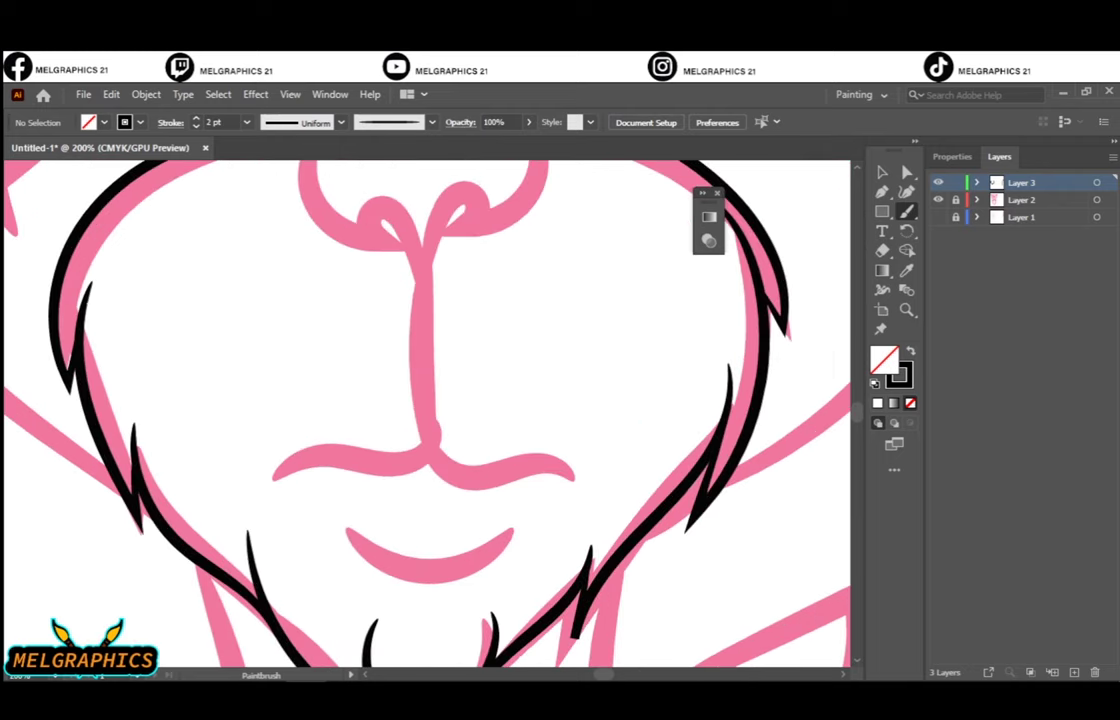
left_click_drag(422, 283, 425, 455)
left_click_drag(270, 487, 430, 428)
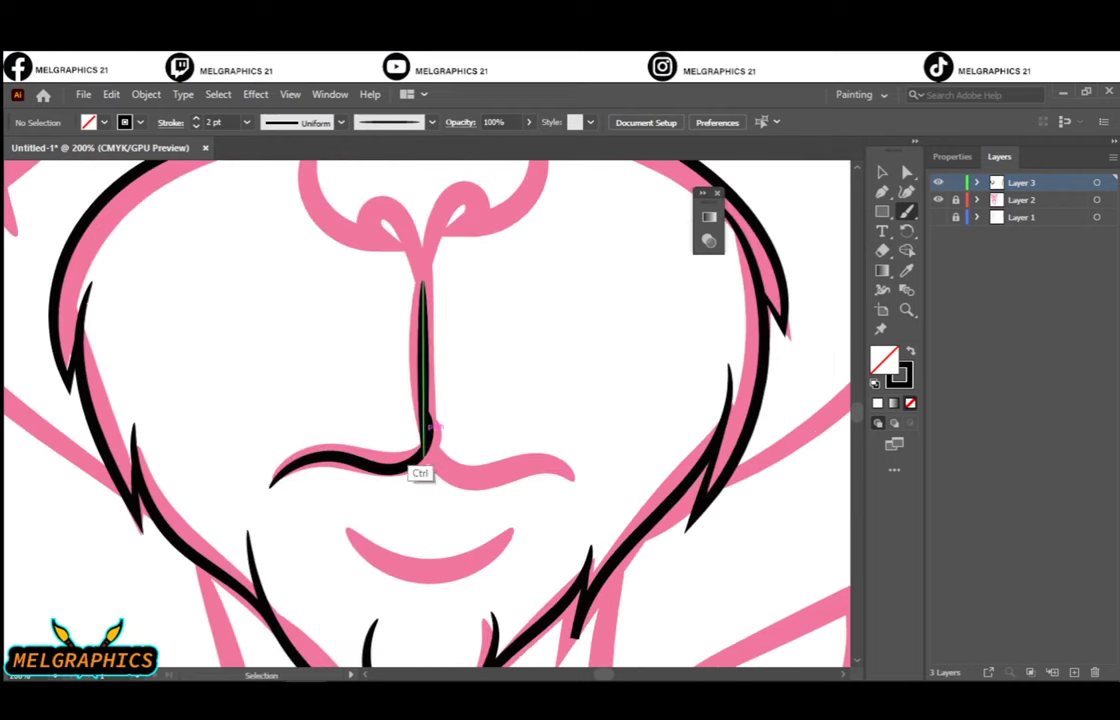
left_click(420, 462, "ctrl")
left_click_drag(572, 482, 430, 428)
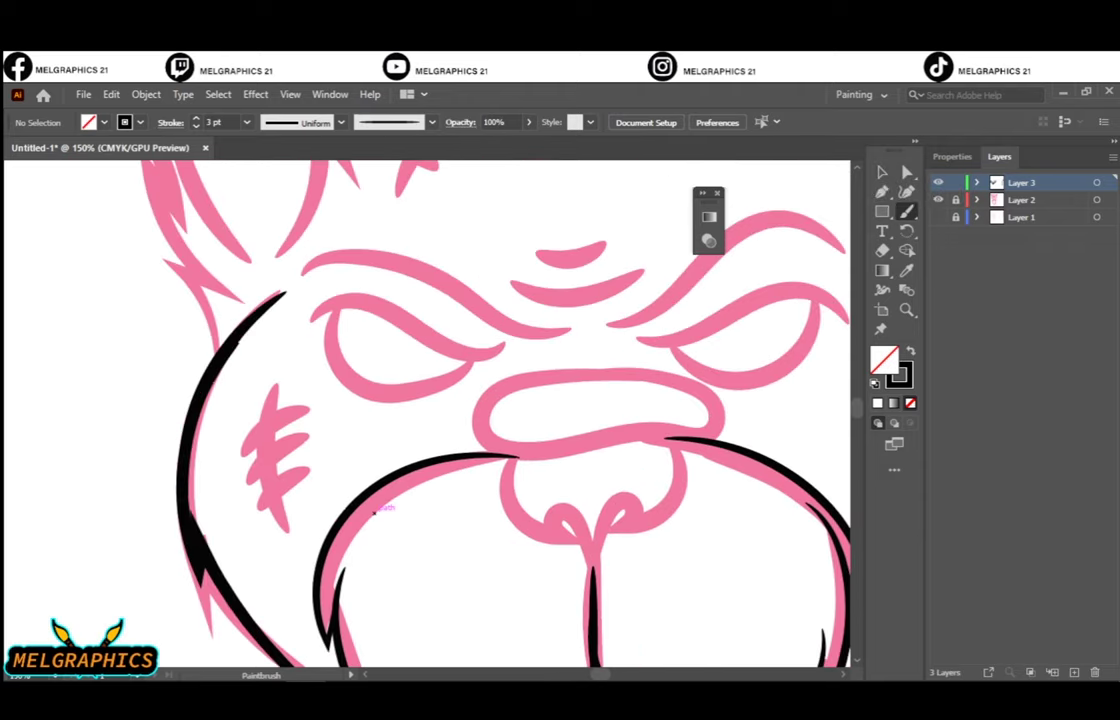
Ink the left ear, forehead outline and the long brow curve in black
scroll(378, 510, "up", 5)
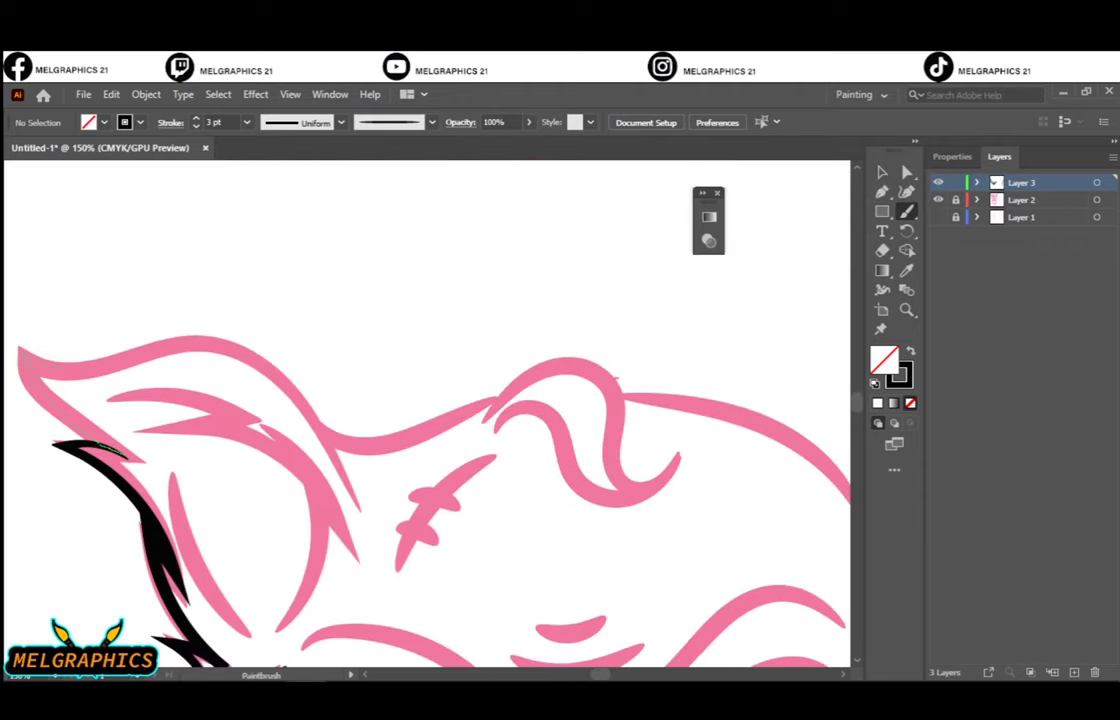
mouse_move(12, 345)
left_mouse_down()
mouse_move(330, 445)
mouse_move(612, 475)
mouse_move(502, 440)
left_mouse_up()
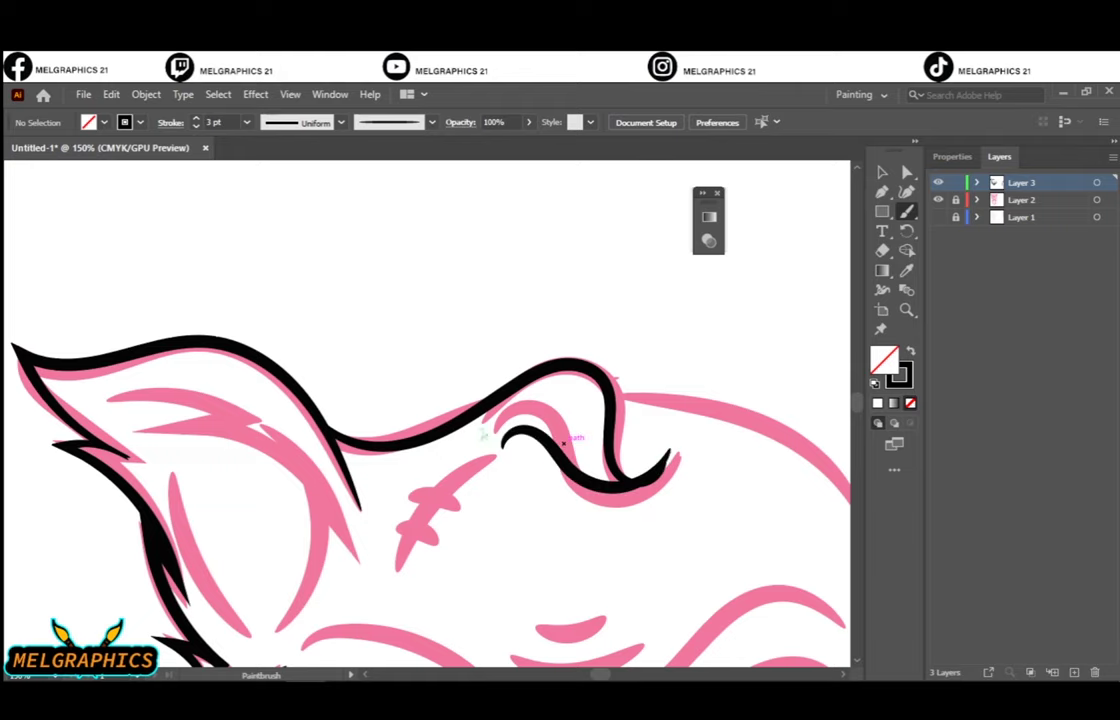
scroll(565, 440, "right", 3)
scroll(520, 420, "down", 3)
scroll(590, 478, "up", 5)
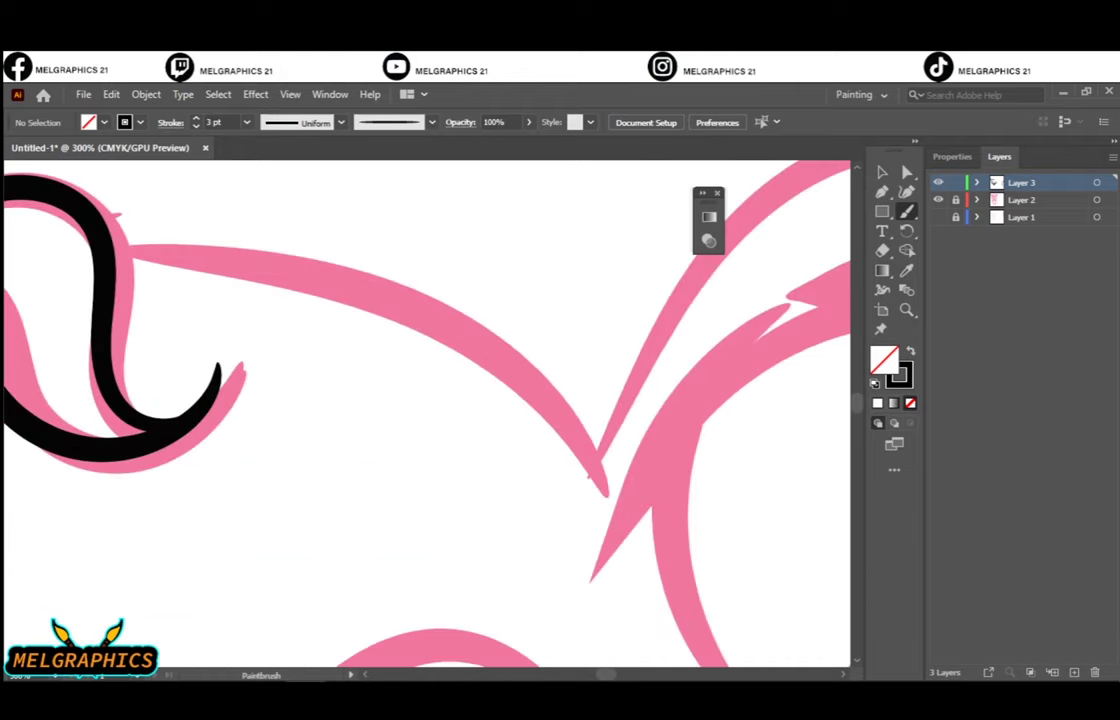
left_click_drag(130, 255, 603, 490)
scroll(560, 440, "down", 5)
Hide the pink line art and redo the forehead line with the curl strokes
left_click(938, 200)
scroll(430, 430, "up", 4)
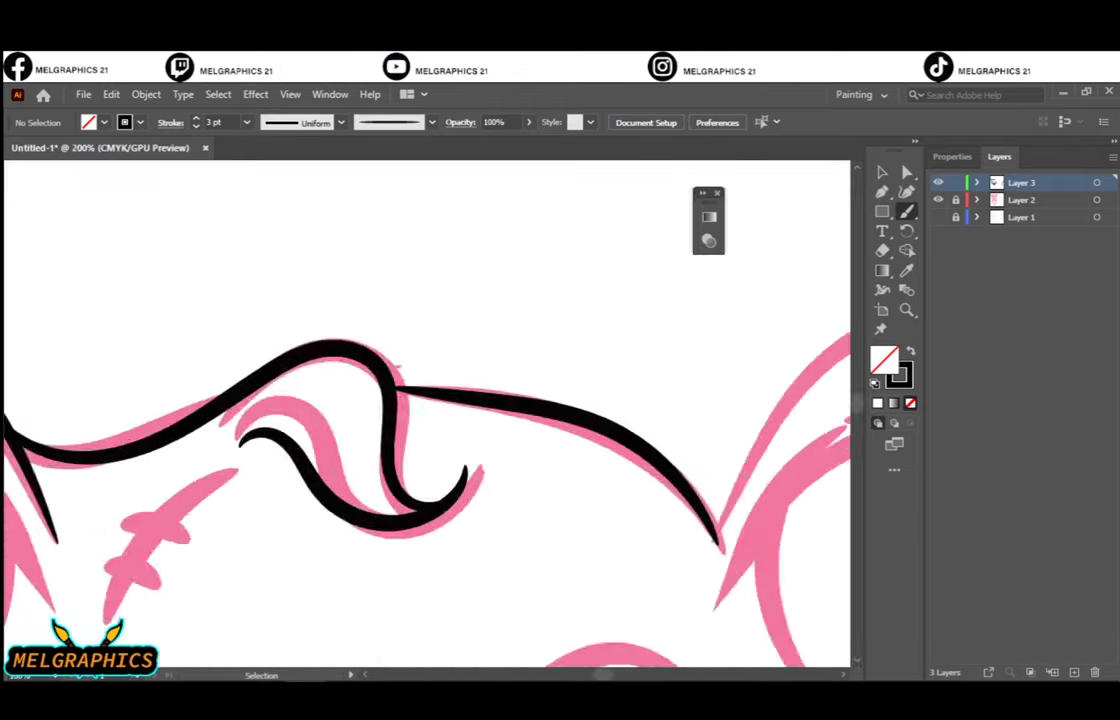
scroll(430, 430, "down", 2)
key("ctrl+z")
key("ctrl+z")
left_click_drag(90, 432, 337, 372)
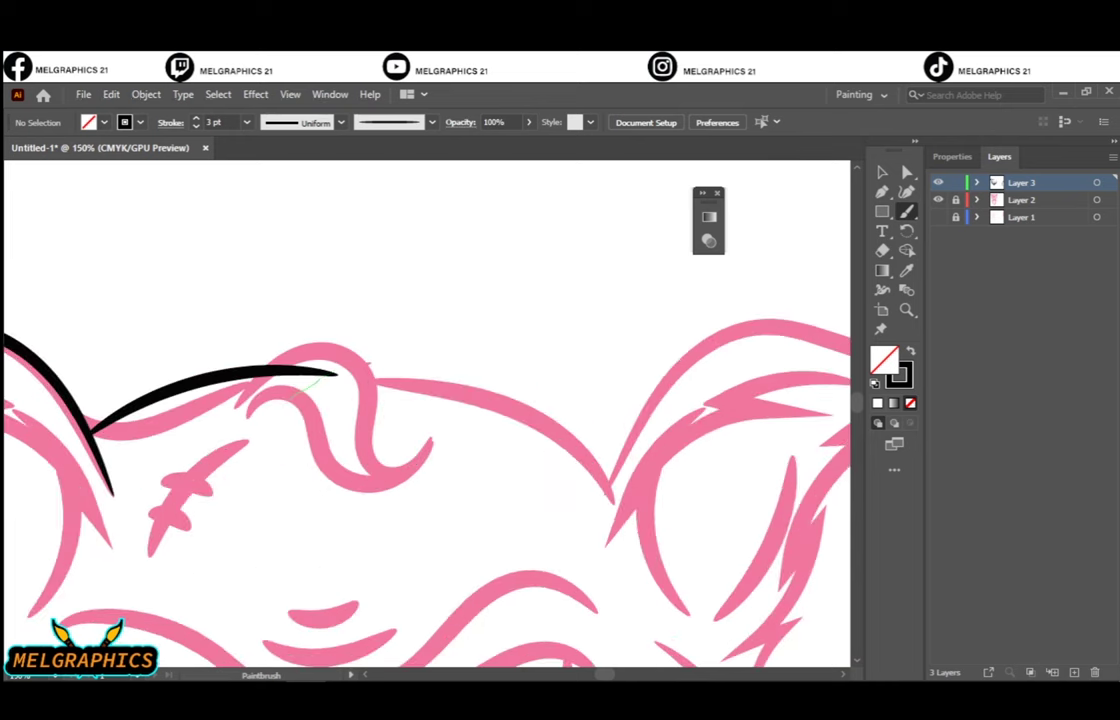
left_click_drag(288, 405, 465, 440)
left_click_drag(297, 447, 410, 470)
Select the new black strokes, check the Object commands, then deselect everything
left_click_drag(600, 462, 615, 505)
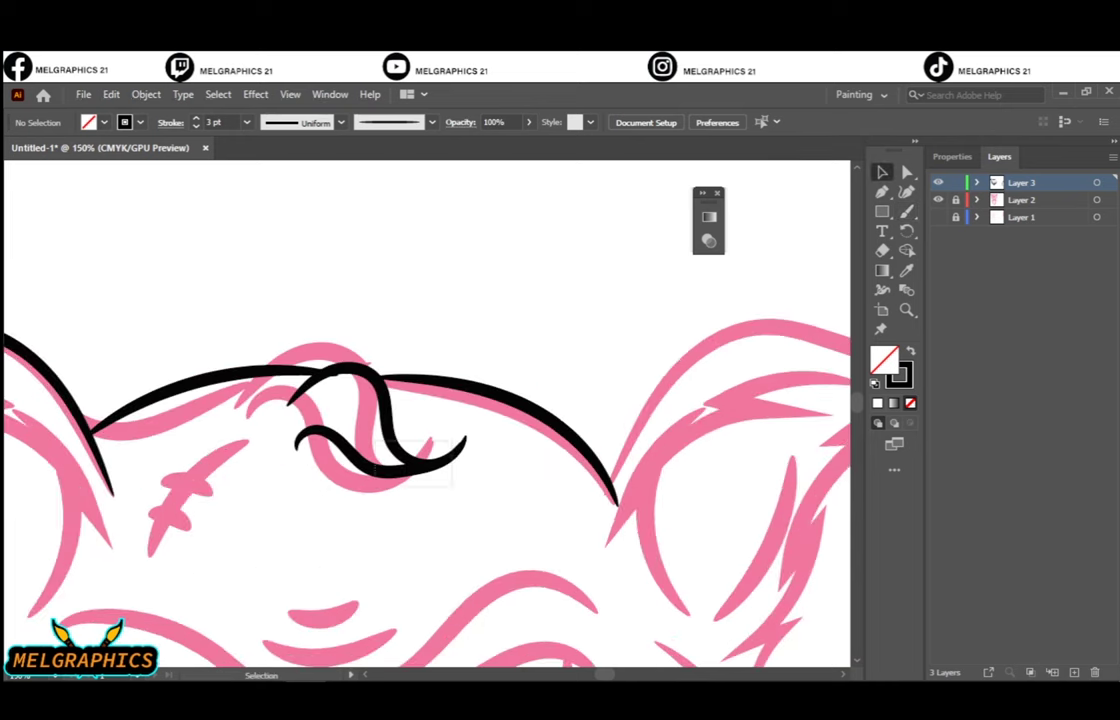
key("ctrl+a")
left_click(146, 94)
key("Escape")
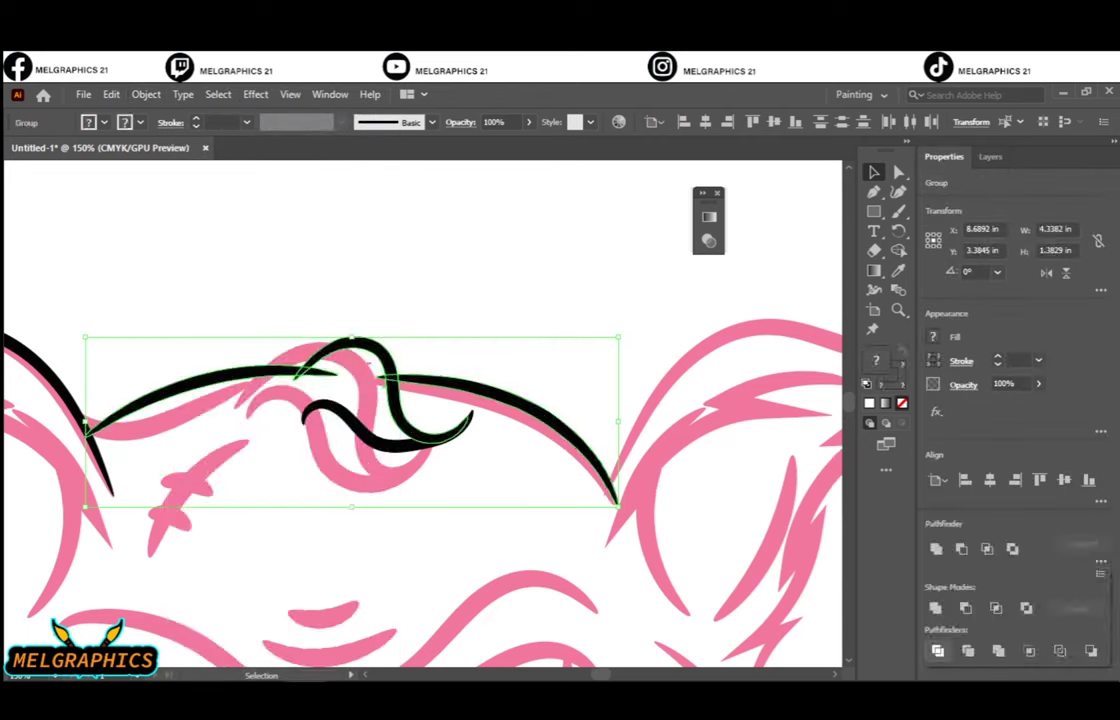
left_click(337, 375)
key("ctrl+shift+a")
Set no fill with black stroke and ink the right ear's top edge to the tip
key("ctrl+minus")
key("ctrl+minus")
key("ctrl+minus")
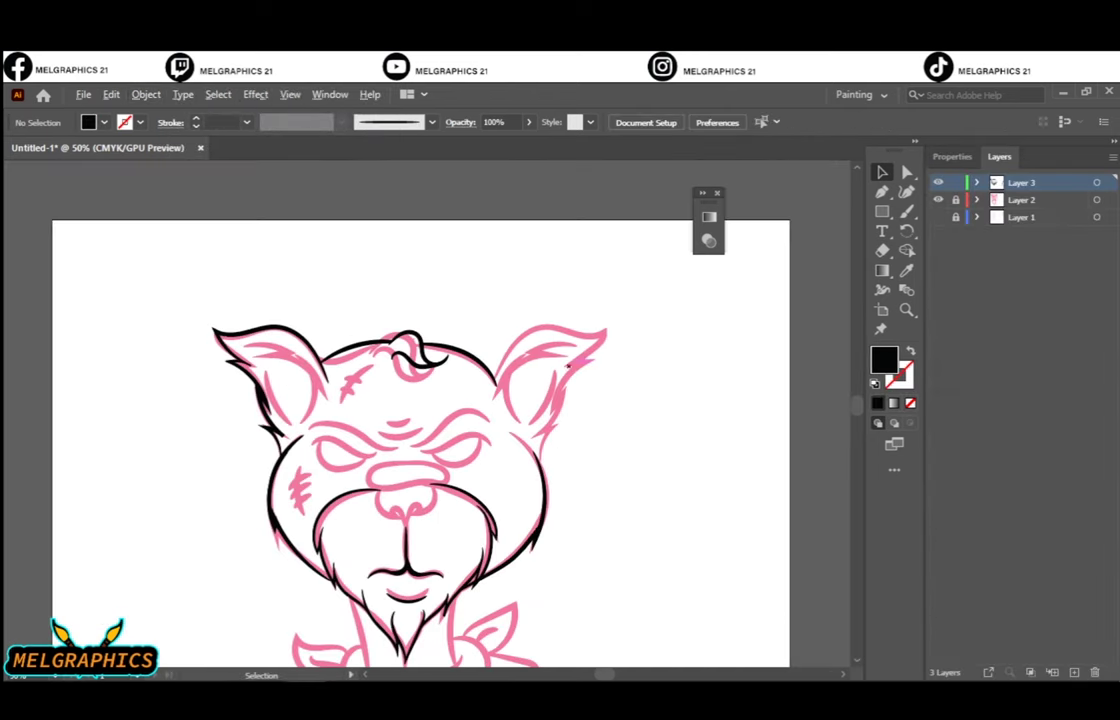
key("b")
key("shift+x")
key("ctrl+plus")
key("ctrl+plus")
key("ctrl+plus")
left_click_drag(390, 385, 718, 240)
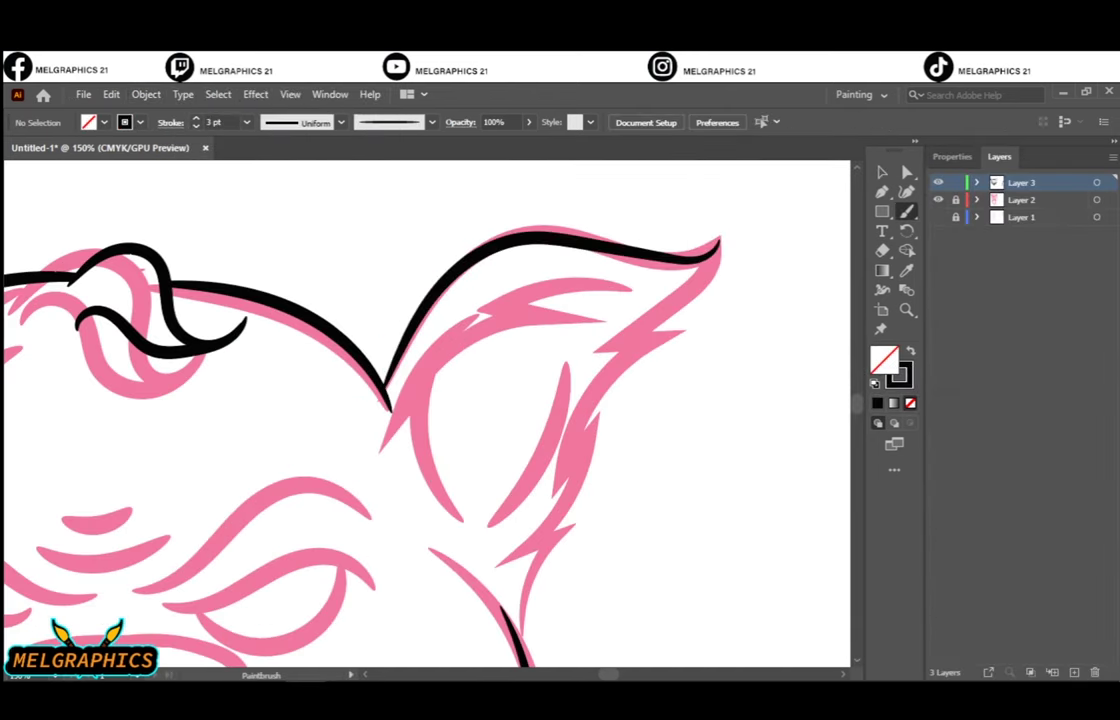
Ink the right ear's outer edge down to its base and the chin and neck
left_click_drag(518, 595, 665, 322)
key("ctrl+minus")
key("ctrl+minus")
key("ctrl+plus")
key("ctrl+plus")
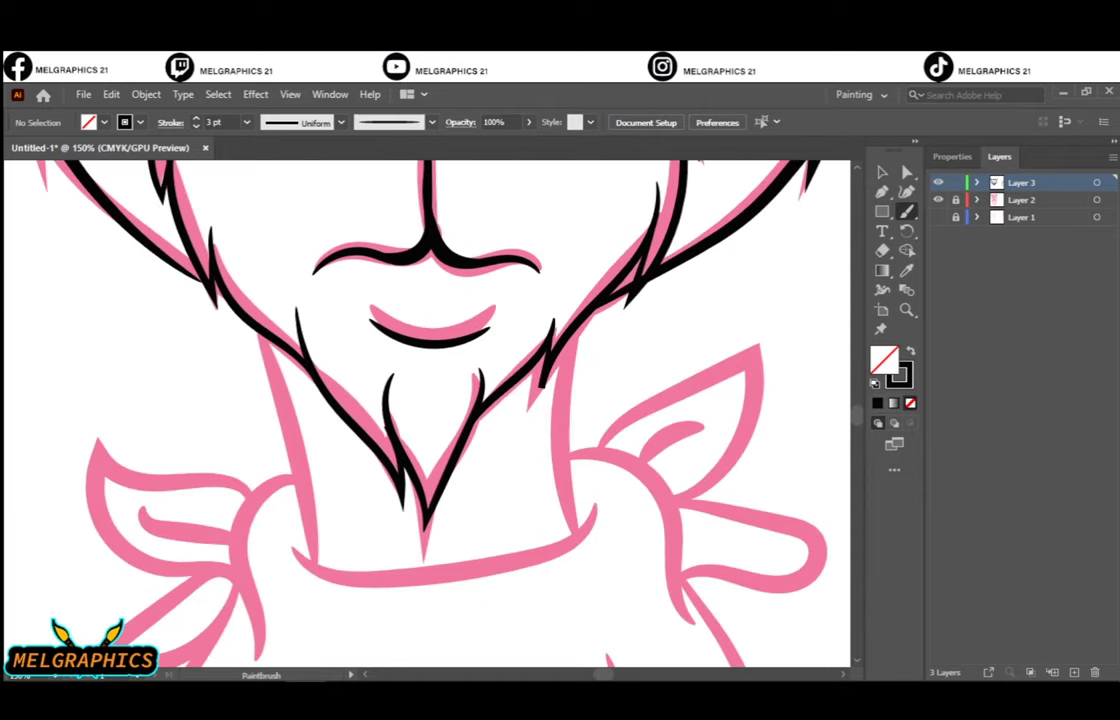
left_click_drag(600, 390, 490, 545)
left_click_drag(275, 415, 195, 578)
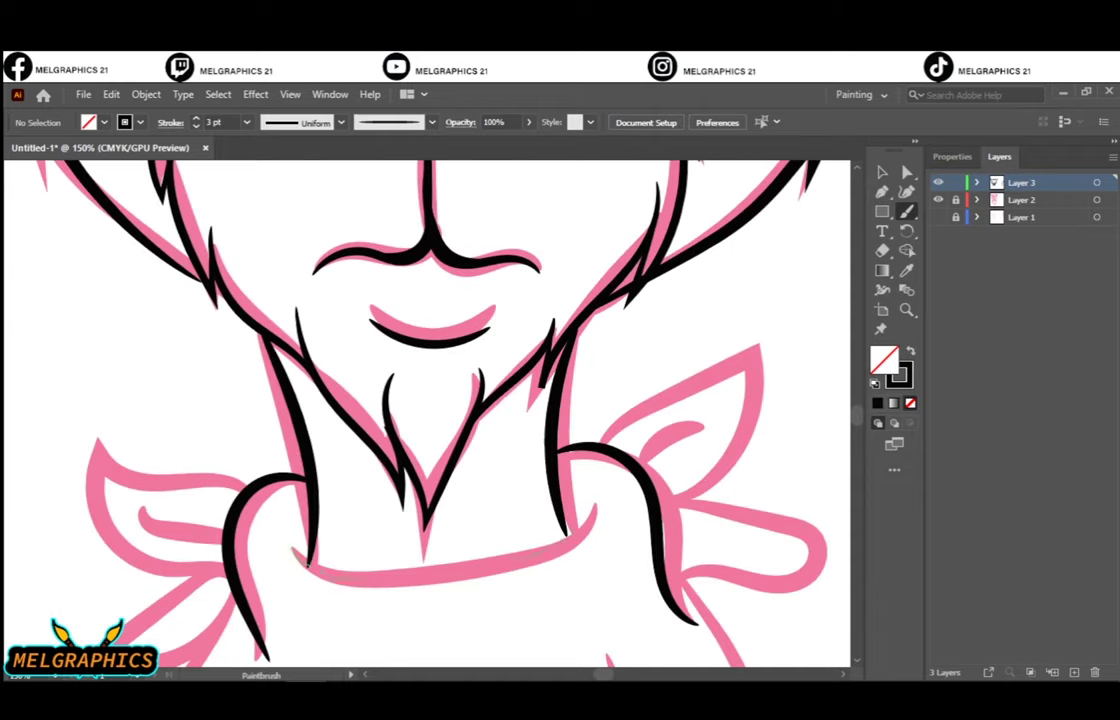
Ink the collar lines across the bandana
key("ctrl+minus")
scroll(425, 400, "down", 5)
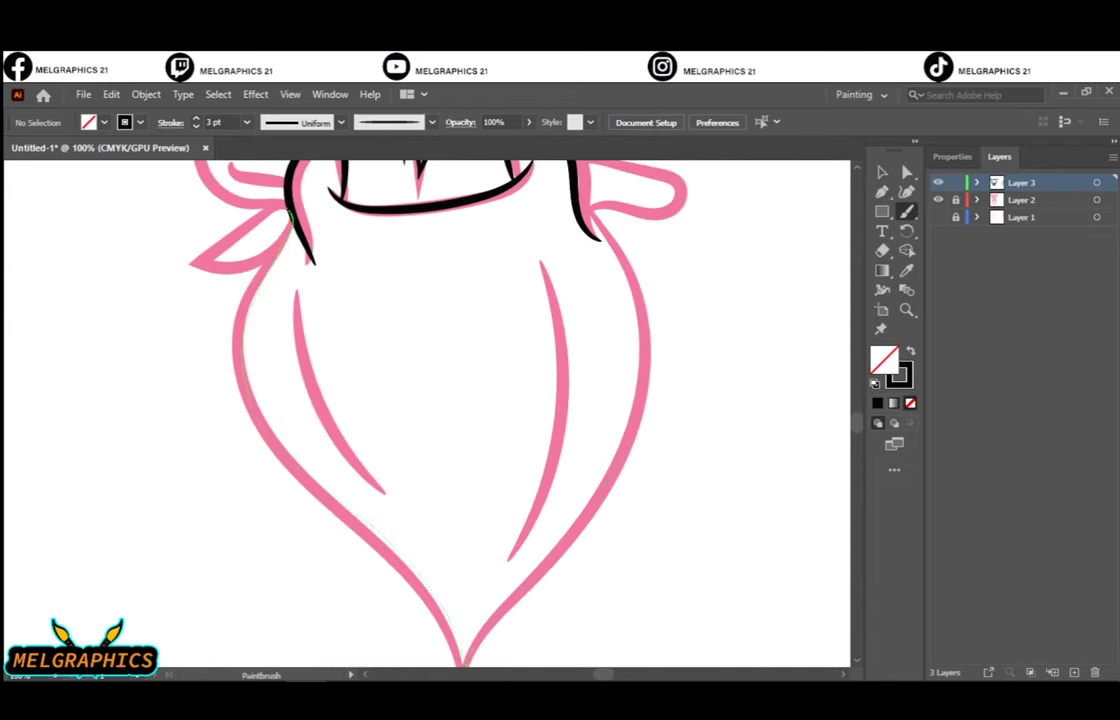
key("ctrl+plus")
key("ctrl+plus")
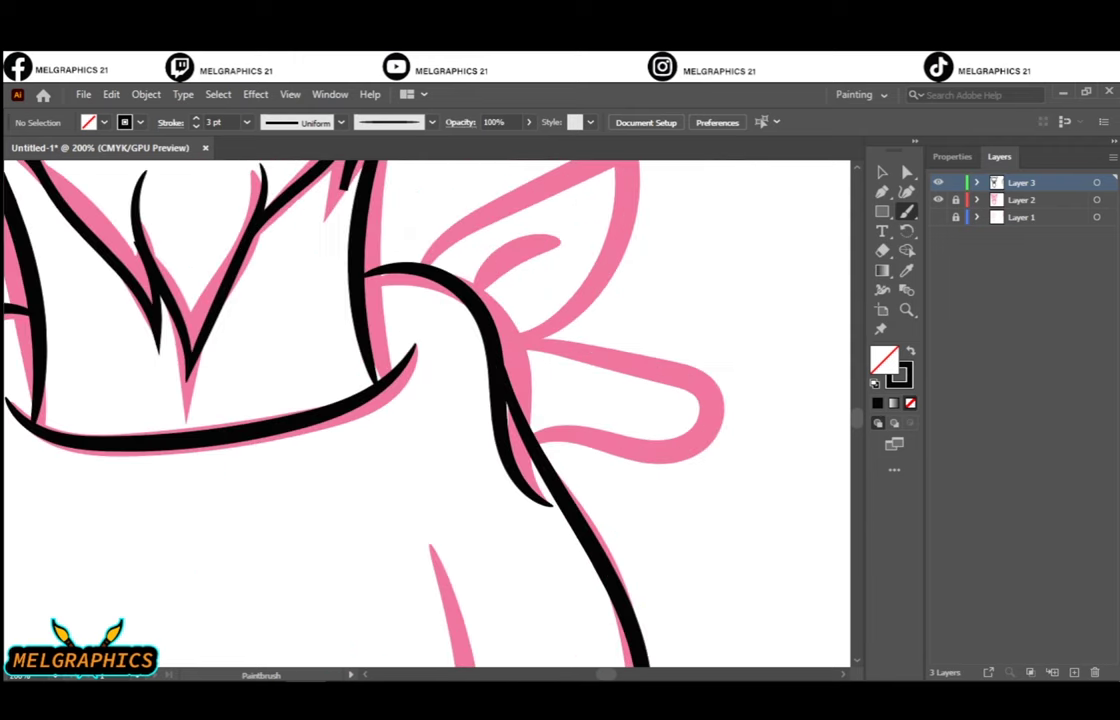
left_click_drag(505, 355, 728, 445)
left_click_drag(545, 452, 730, 445)
scroll(425, 410, "up", 3)
Ink the bow wing edges and the upper and lower wing outlines
left_click_drag(636, 280, 420, 410)
scroll(425, 410, "down", 2)
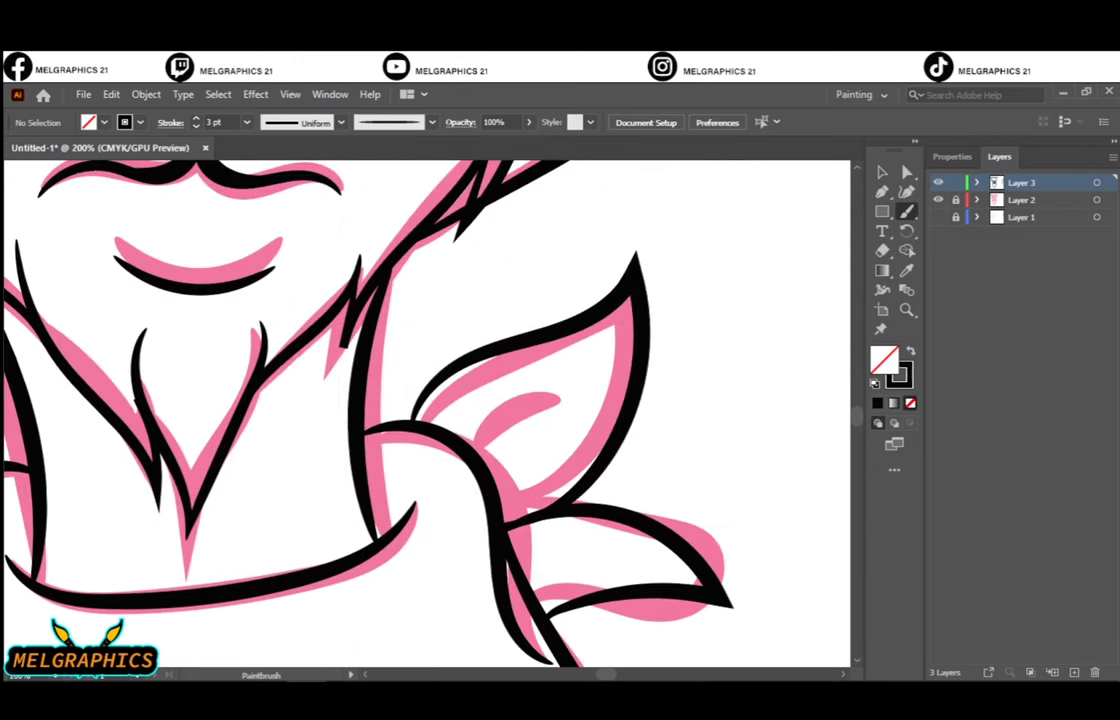
scroll(425, 410, "left", 8)
left_click_drag(345, 337, 345, 337)
left_click_drag(300, 452, 115, 542)
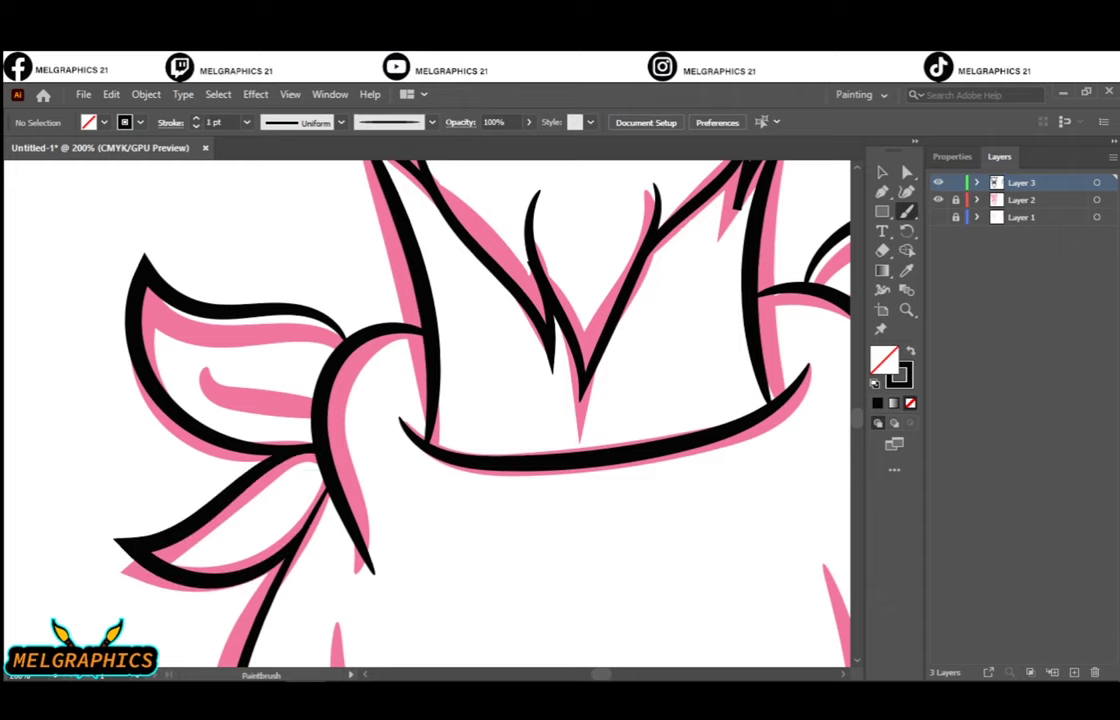
key("ctrl+minus")
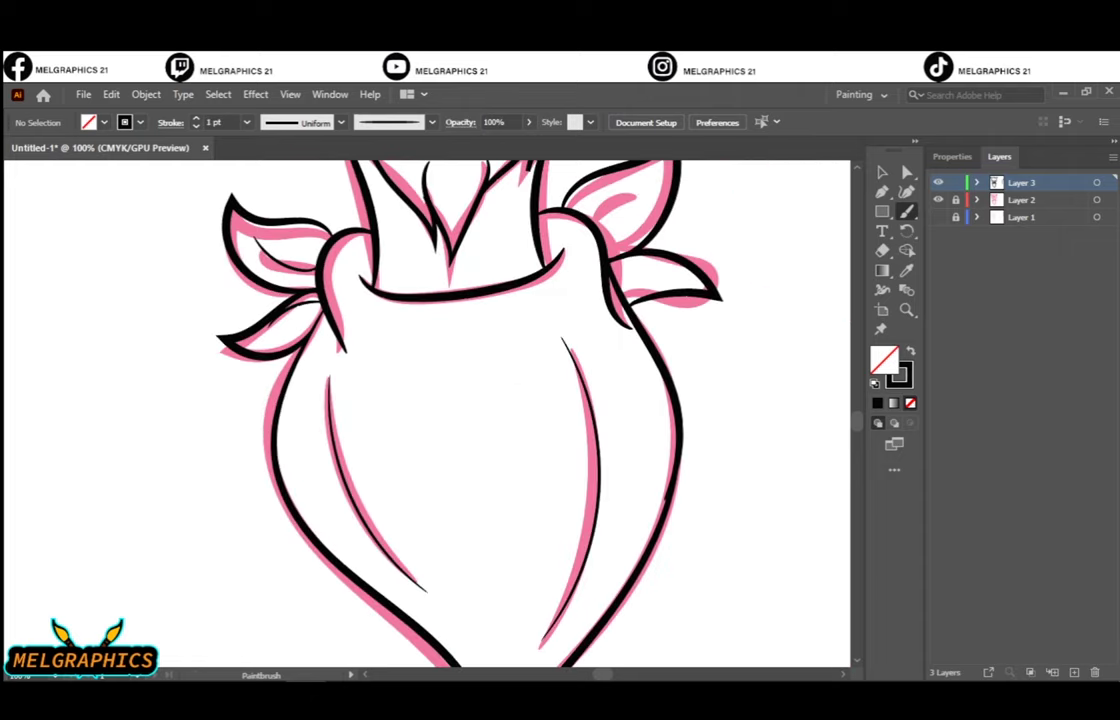
scroll(425, 410, "down", 3)
key("ctrl+plus")
scroll(425, 410, "up", 5)
Draw a small oval spot with an inner ring on the bandana
left_click_drag(305, 385, 310, 383)
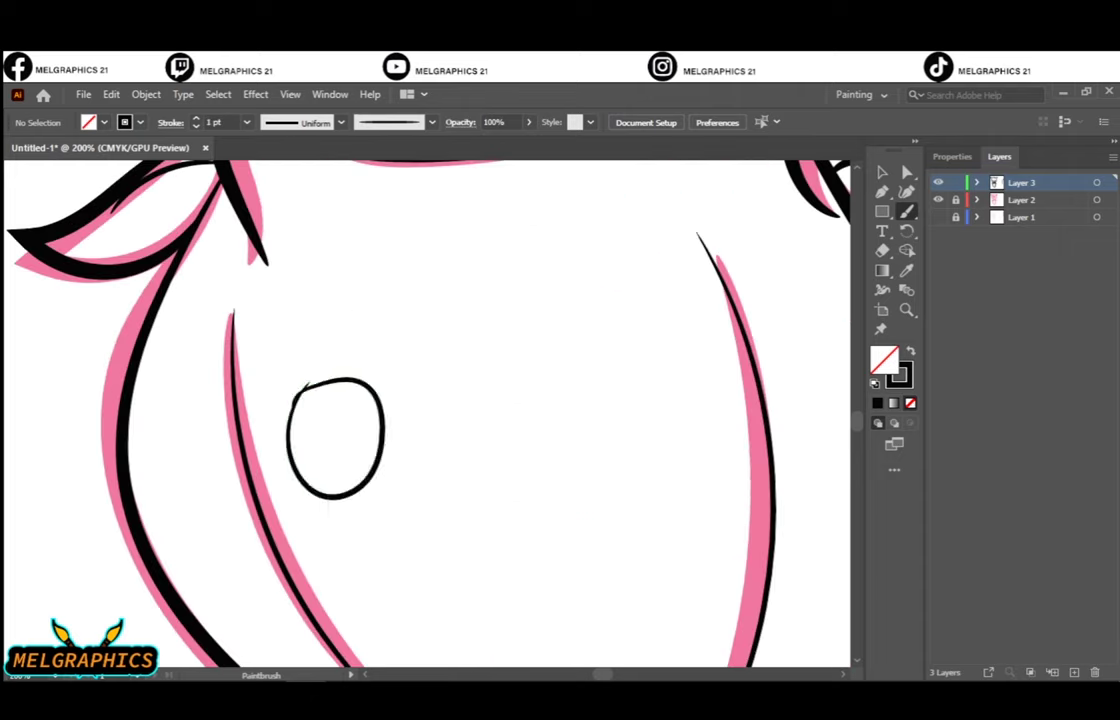
key("ctrl+z")
left_click_drag(350, 342, 340, 345)
key("ctrl+minus")
key("ctrl+minus")
key("ctrl+minus")
key("ctrl+plus")
key("ctrl+plus")
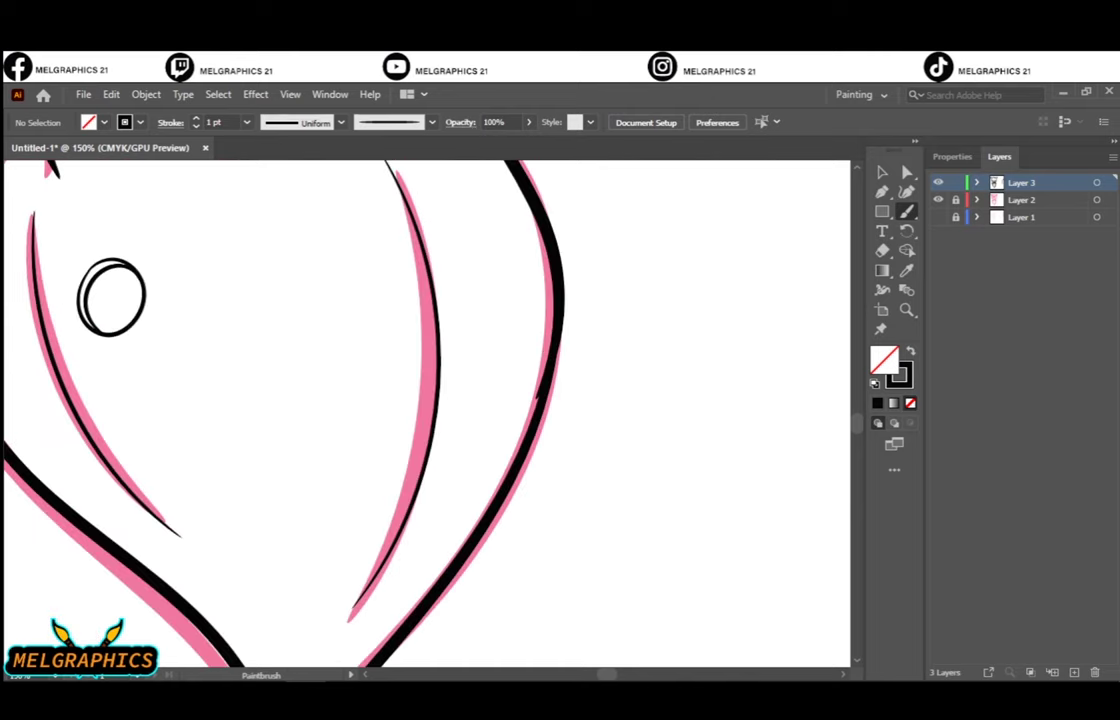
key("ctrl+minus")
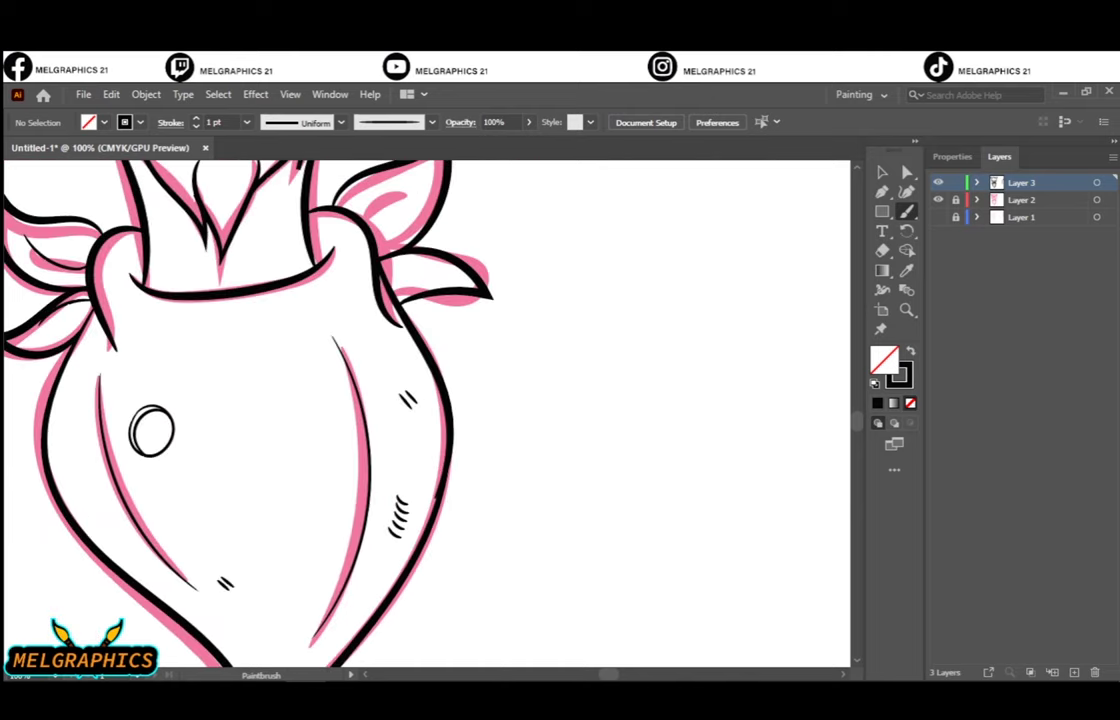
Add a curved fold line and a small circle, then fit the artboard in view
left_click_drag(321, 463, 308, 559)
scroll(300, 562, "up", 3)
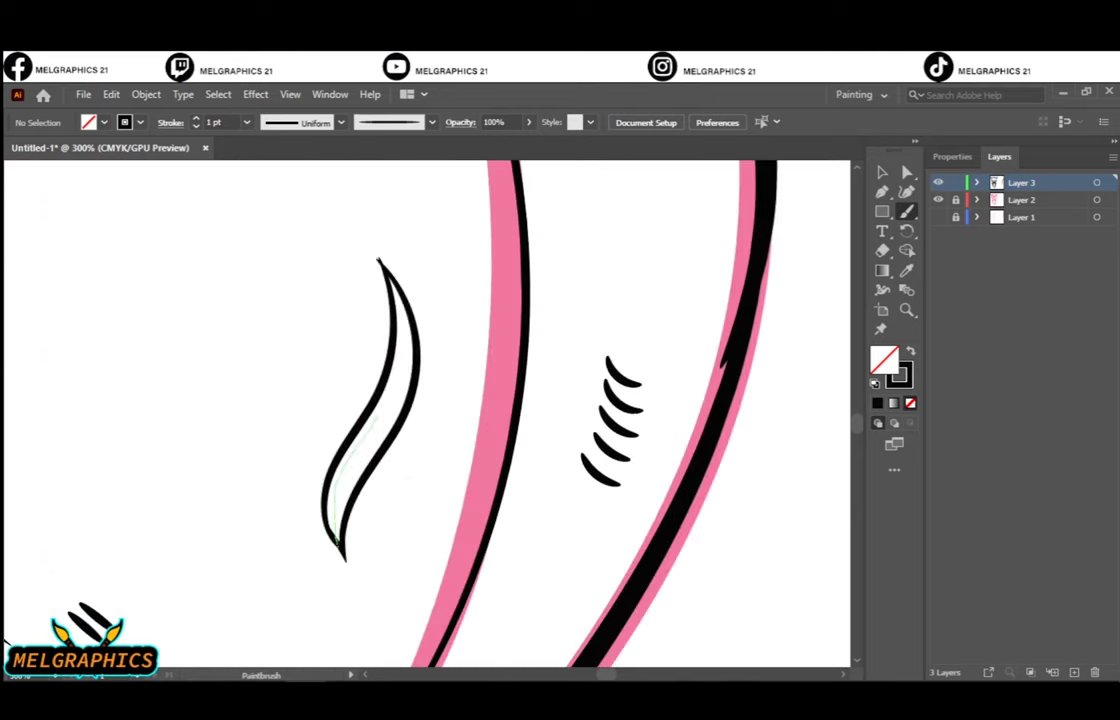
key("ctrl+minus")
key("ctrl+minus")
key("ctrl+minus")
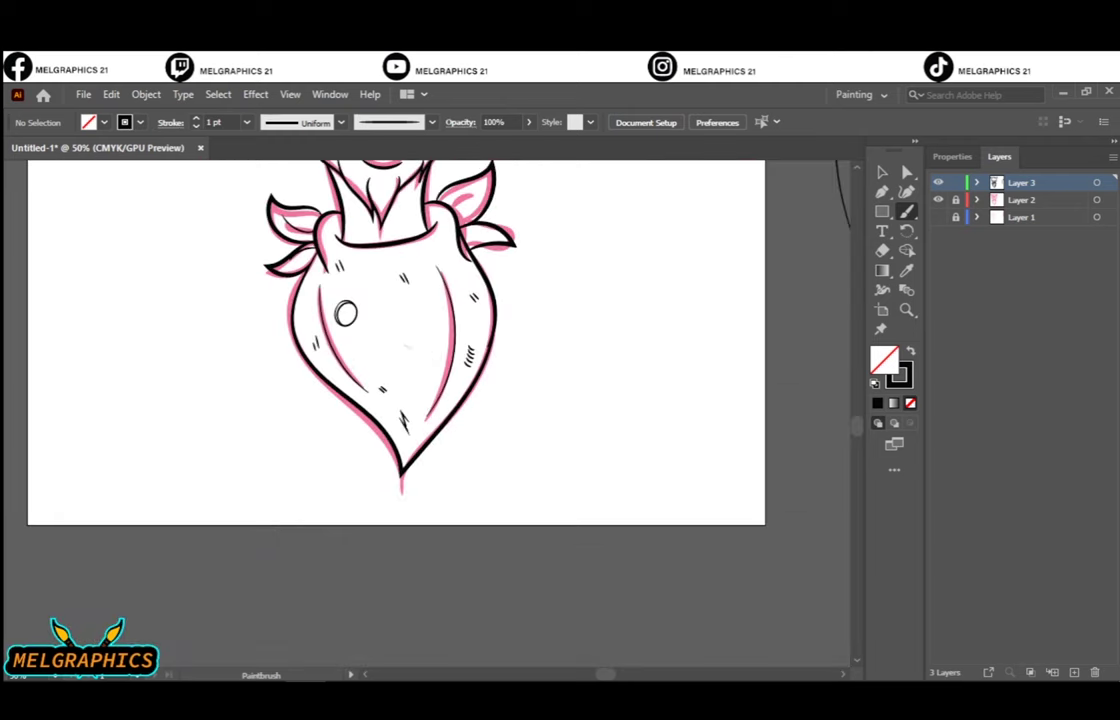
scroll(406, 347, "up", 5)
left_click_drag(424, 318, 422, 320)
key("v")
key("ctrl+0")
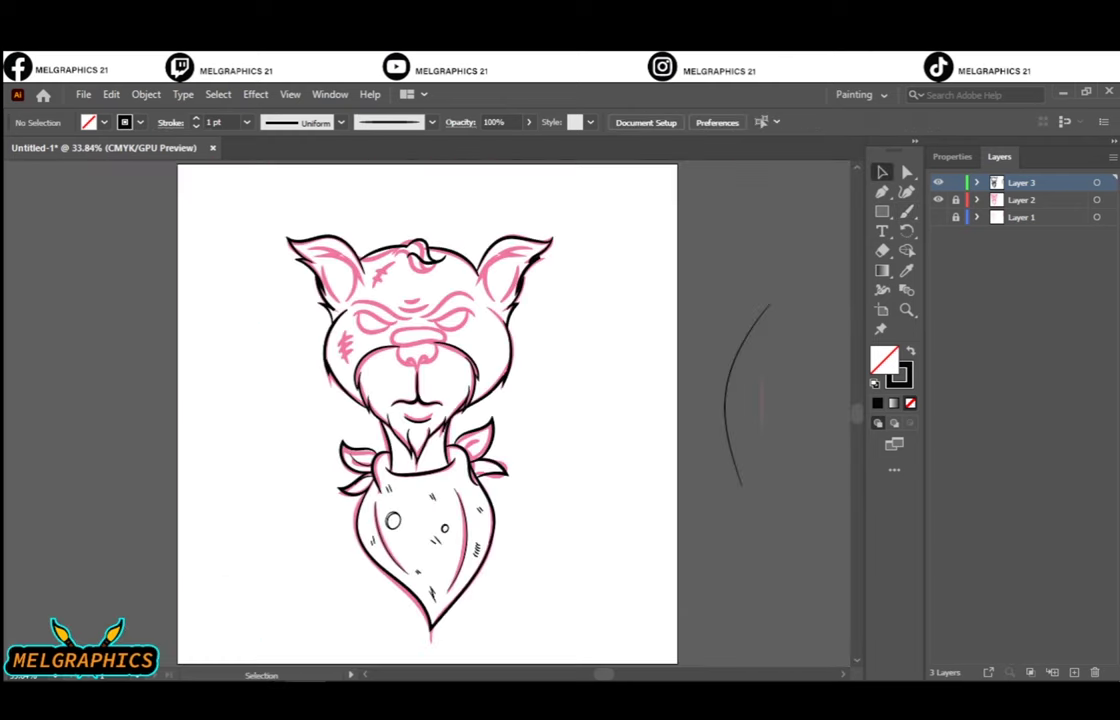
scroll(435, 456, "up", 5)
Mirror a copy of the left whiskers onto the right cheek
scroll(608, 455, "up", 5)
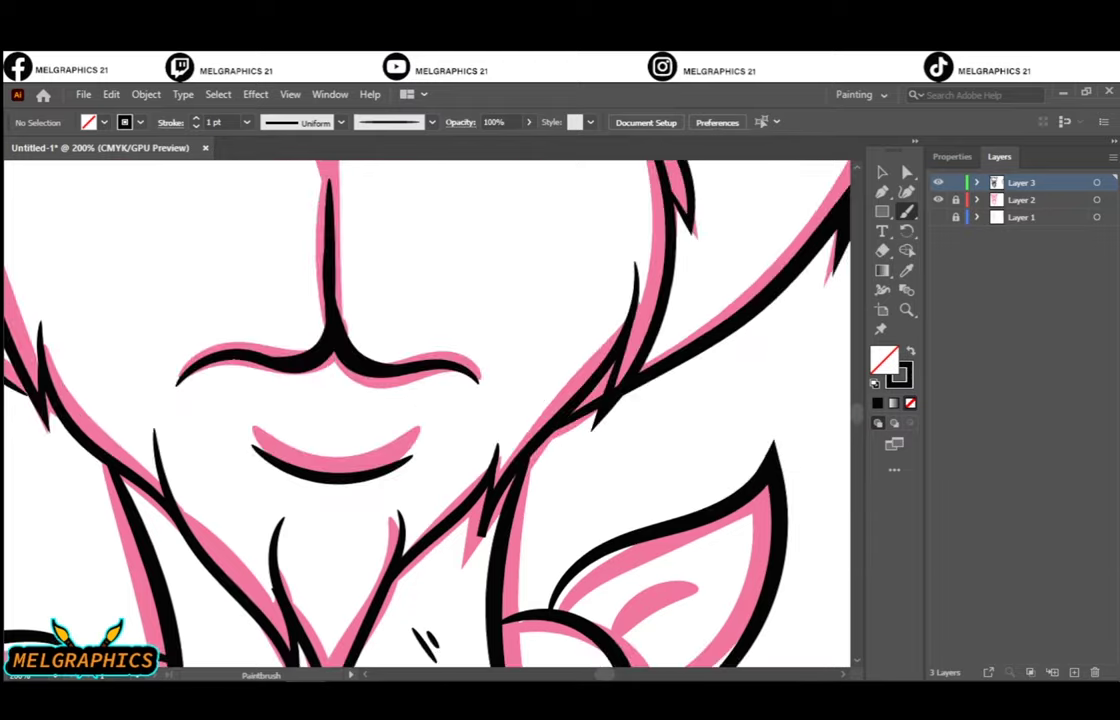
scroll(608, 455, "down", 2)
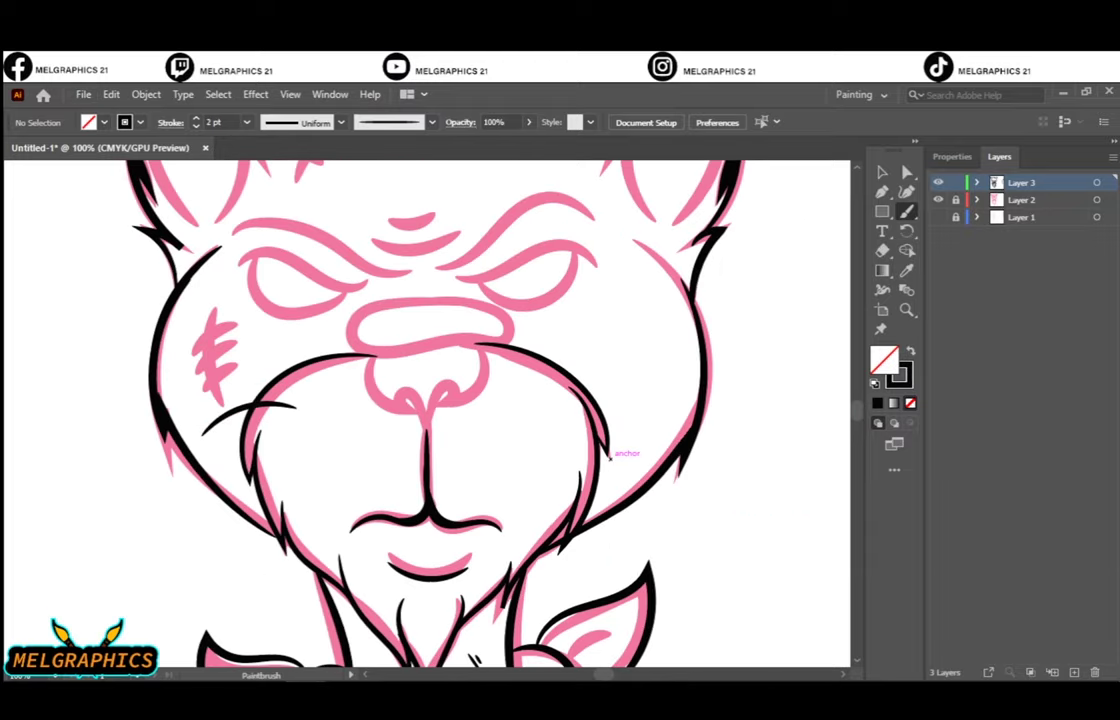
scroll(275, 428, "up", 5)
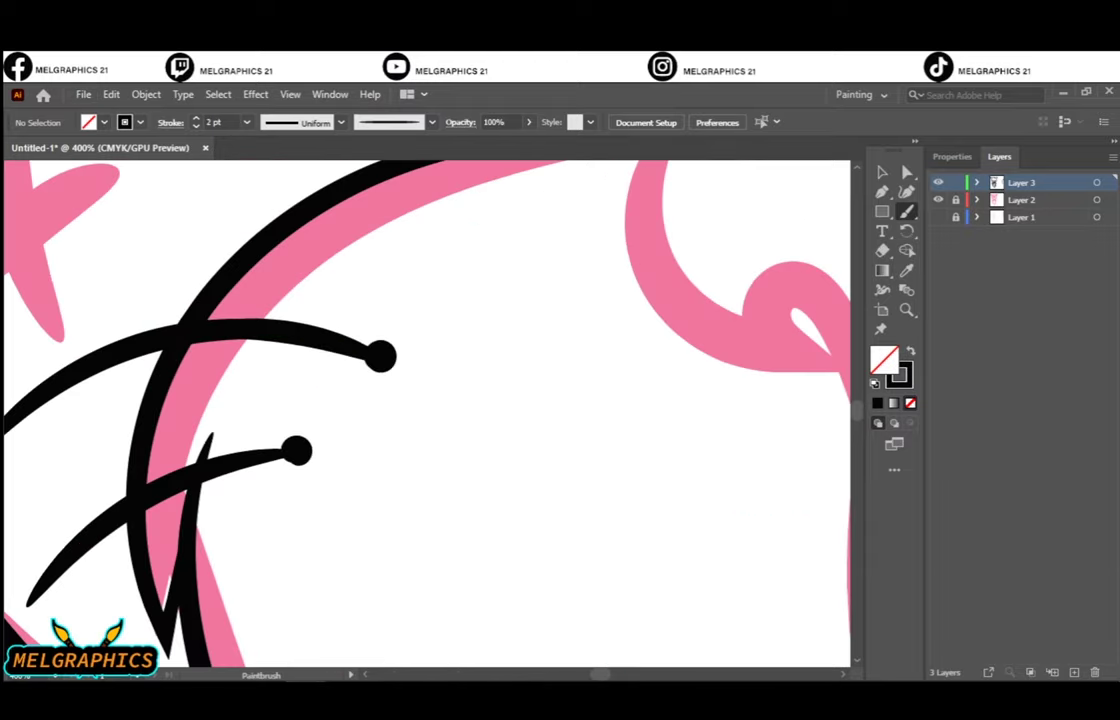
scroll(428, 413, "down", 2)
scroll(428, 413, "down", 2)
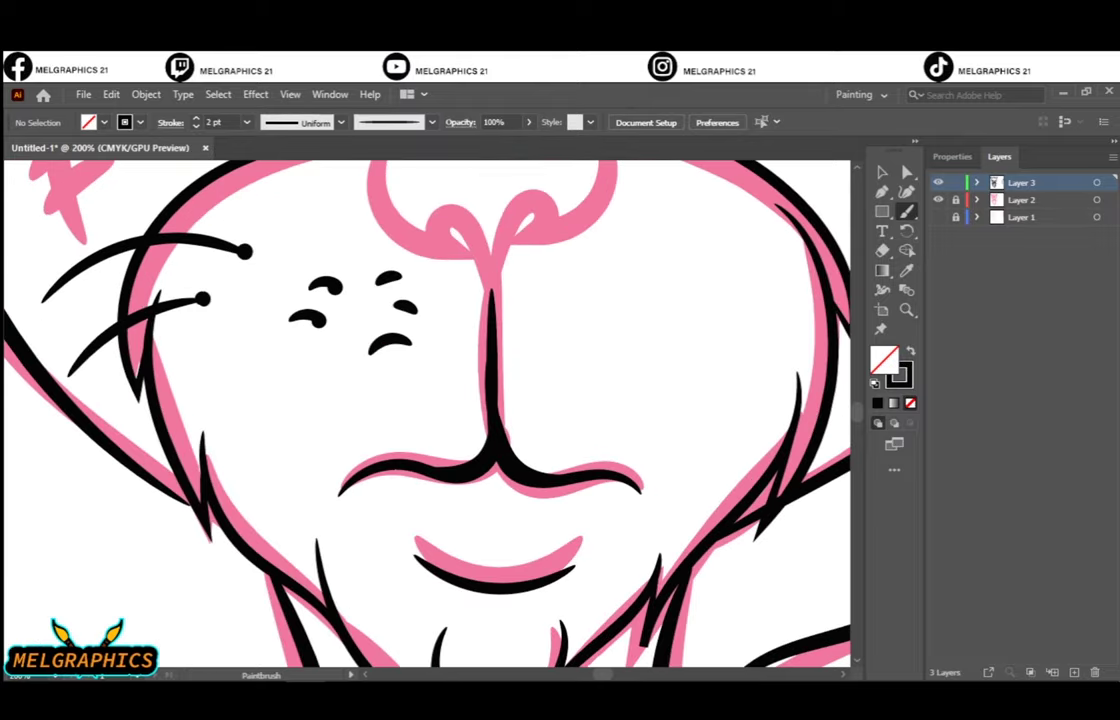
scroll(430, 400, "right", 3)
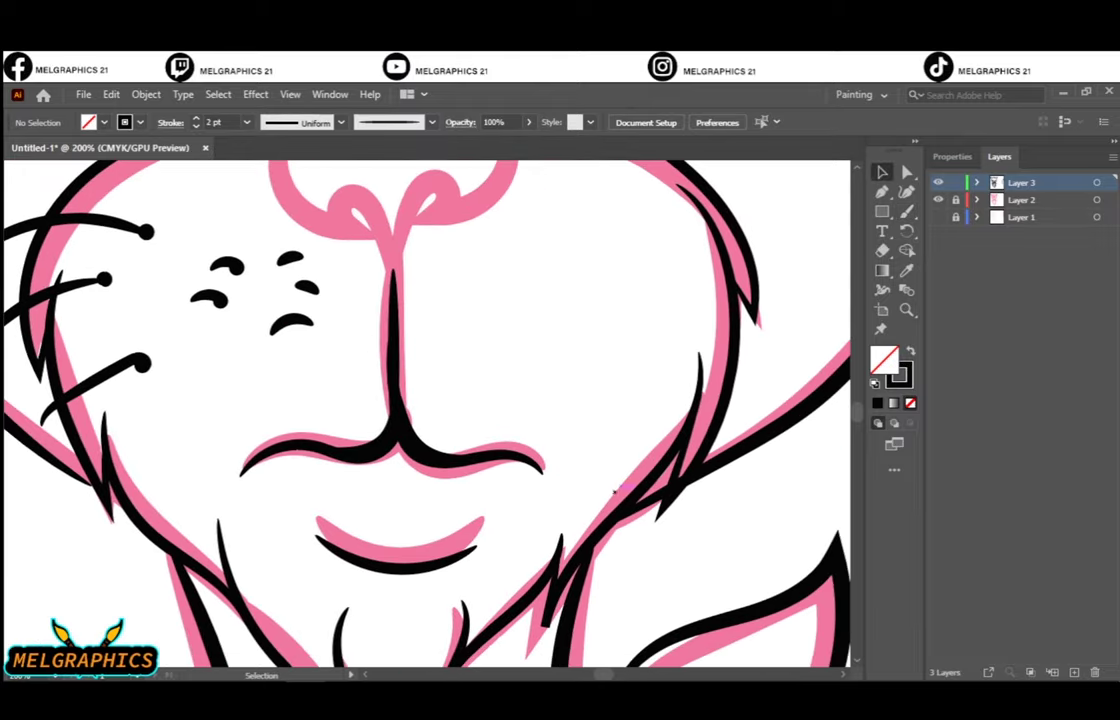
left_click_drag(300, 340, 560, 360)
left_click(925, 470)
mouse_move(635, 328)
left_mouse_down()
mouse_move(795, 305)
mouse_move(795, 292)
left_mouse_up()
Copy the left freckles to the right cheek and reflect them horizontally
right_click(518, 320)
left_click_drag(255, 290, 518, 295)
left_click(720, 555)
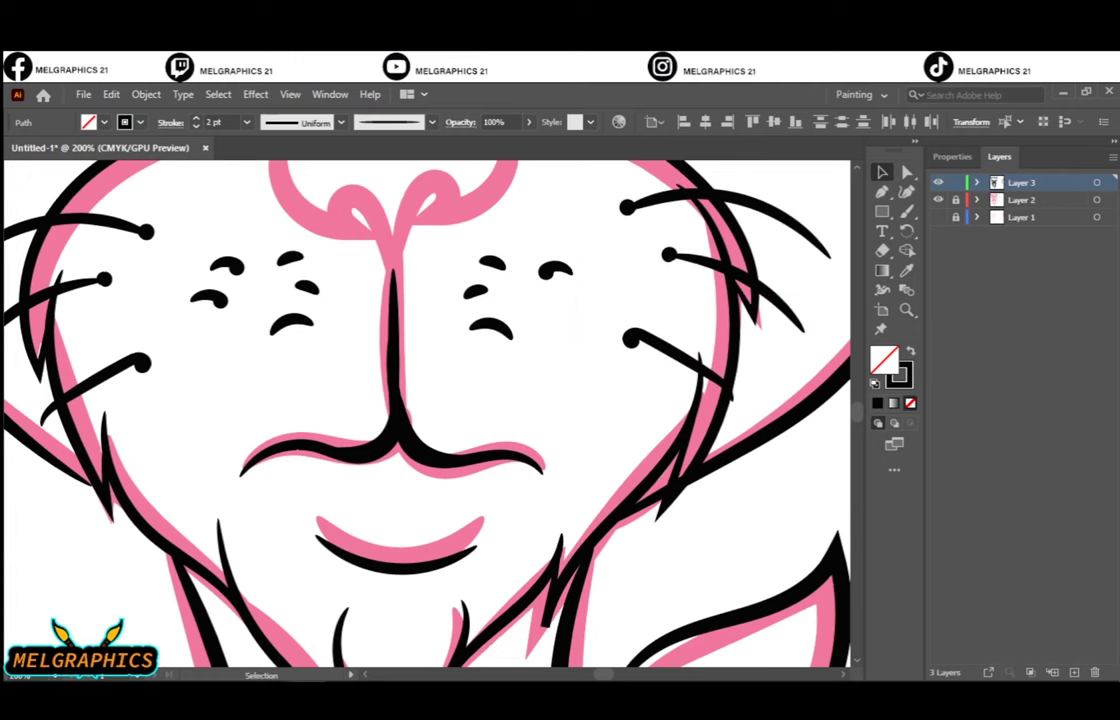
scroll(428, 413, "down", 2)
key("b")
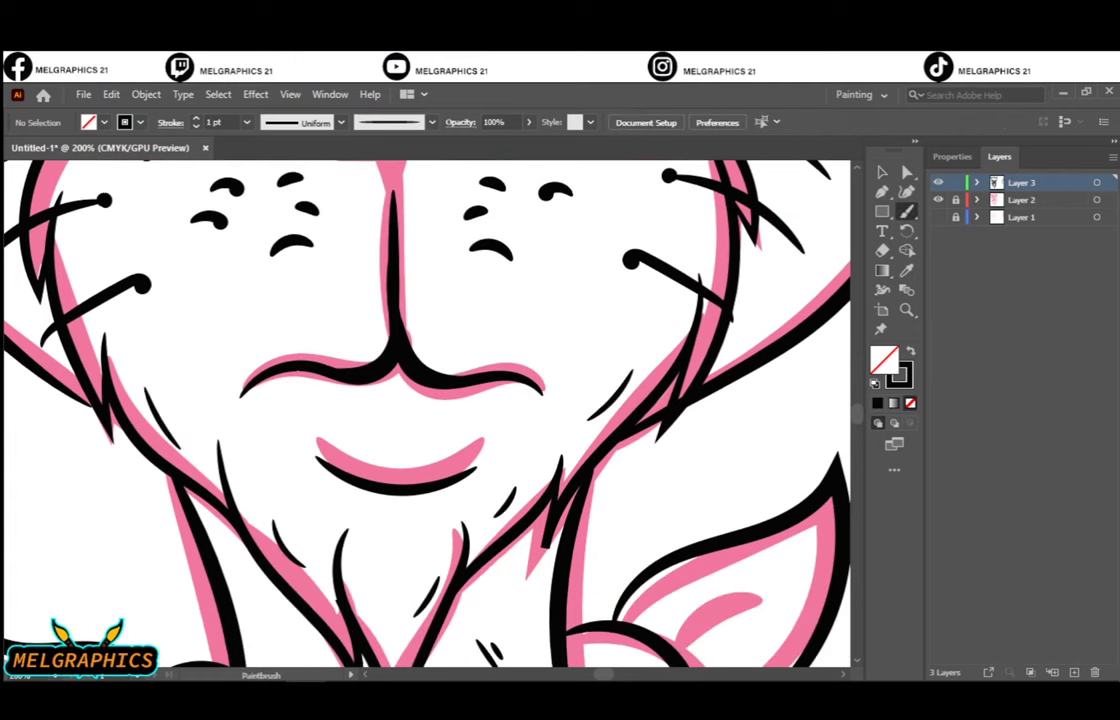
scroll(428, 413, "up", 4)
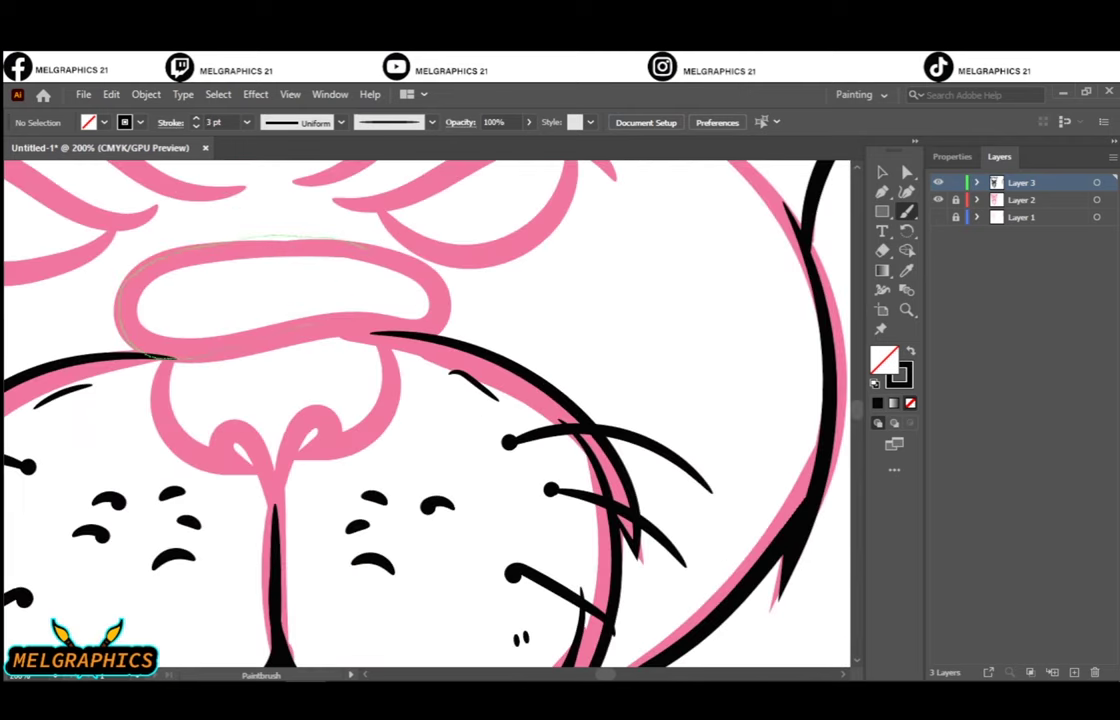
Ink the top edge of the snout in black, then hide the pink sketch layer
left_click_drag(440, 335, 365, 243)
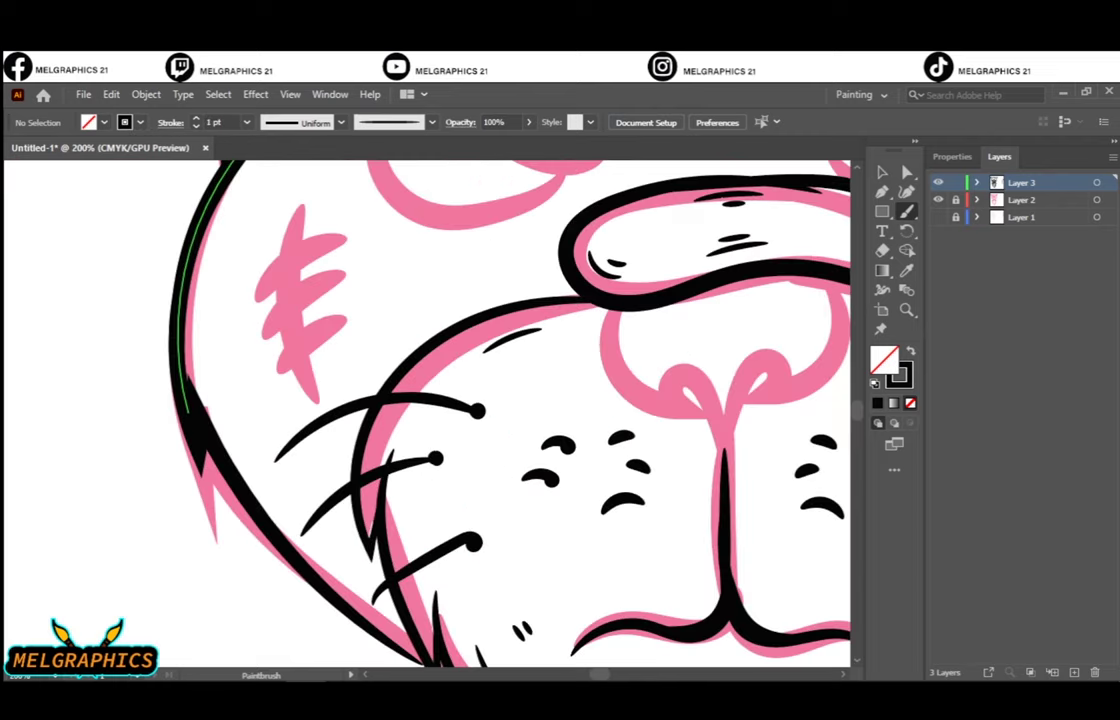
scroll(430, 410, "up", 5)
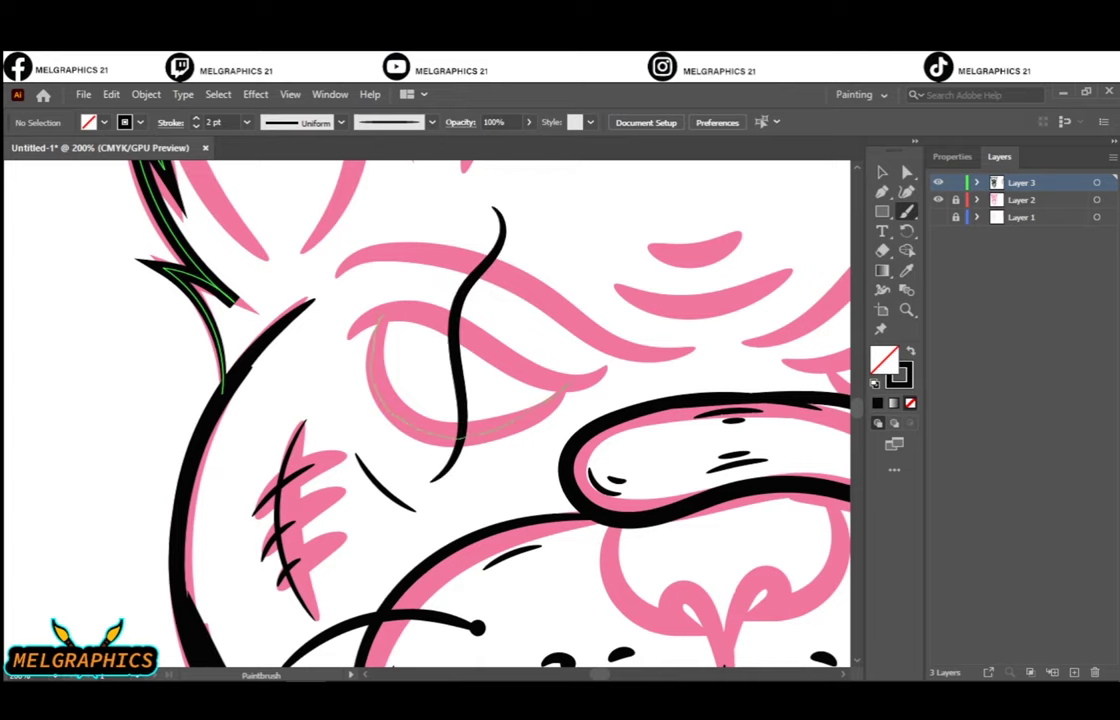
scroll(430, 410, "up", 5)
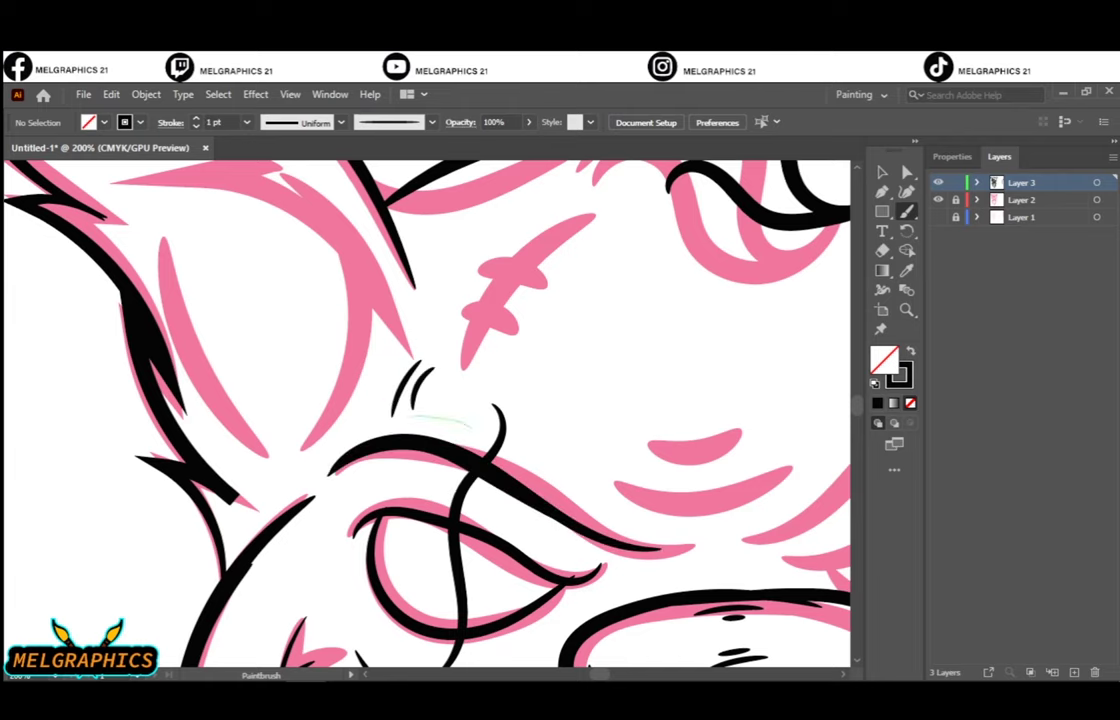
key("ctrl+minus")
key("ctrl+minus")
key("ctrl+minus")
left_click(938, 200)
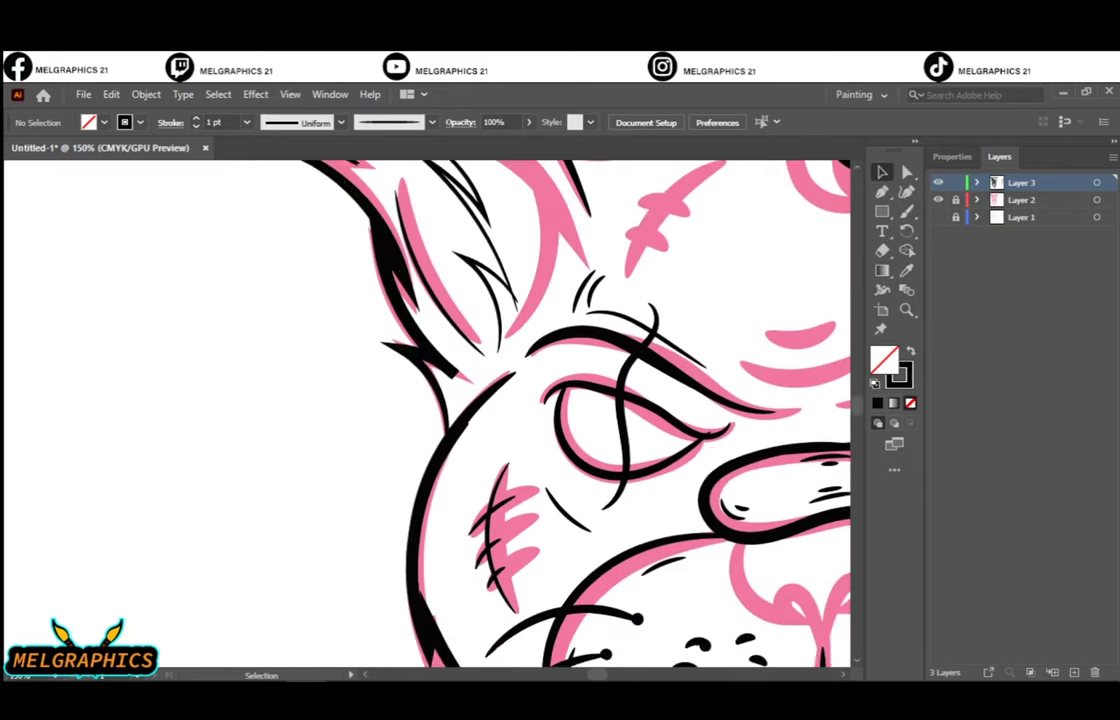
Group the two left whiskers, isolate the group, and draw a circle over the ear
left_click(146, 94)
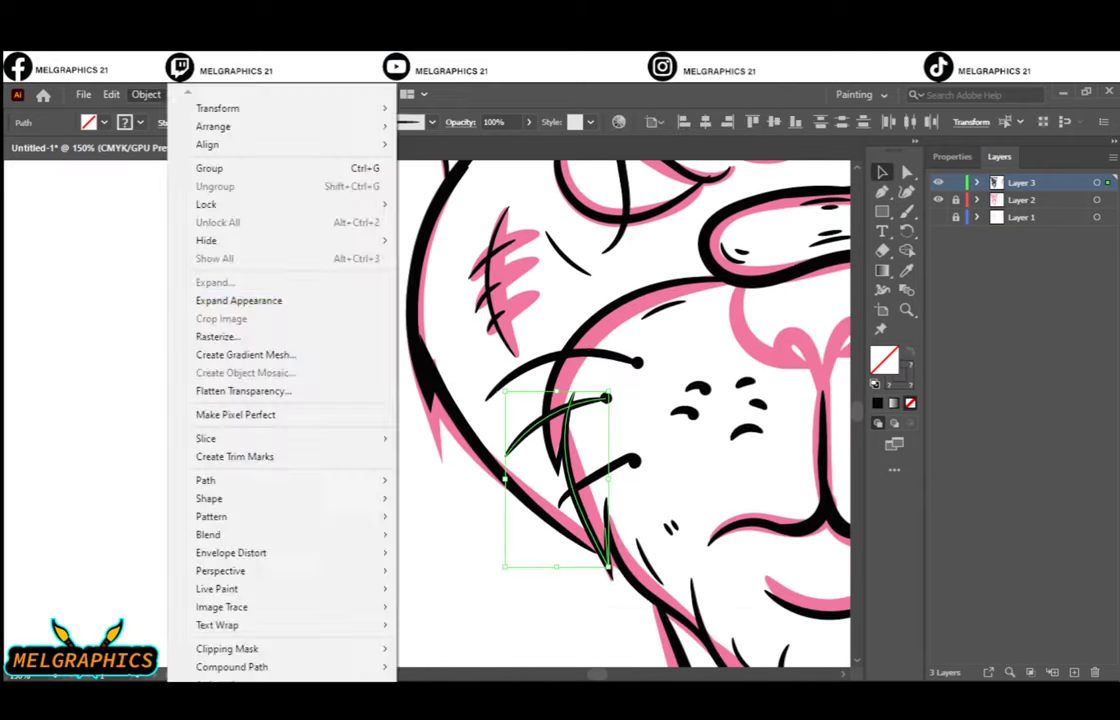
left_click(205, 168)
double_click(607, 400)
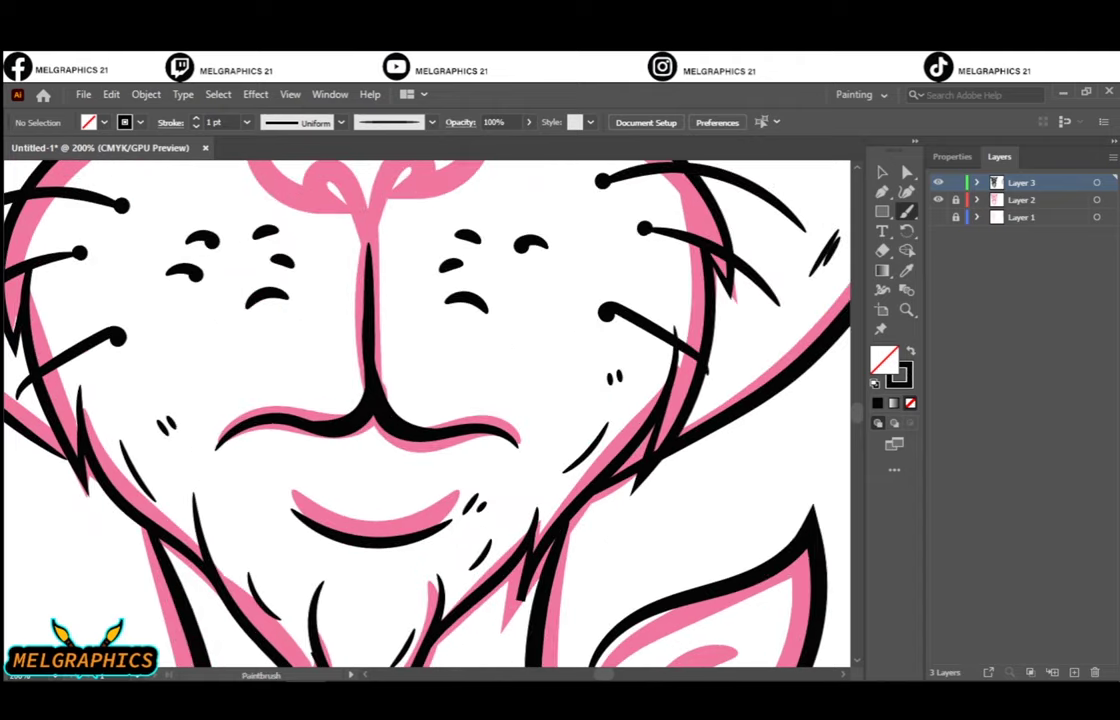
key("l")
mouse_move(562, 318)
left_mouse_down()
mouse_move(723, 493)
mouse_move(710, 462)
left_mouse_up()
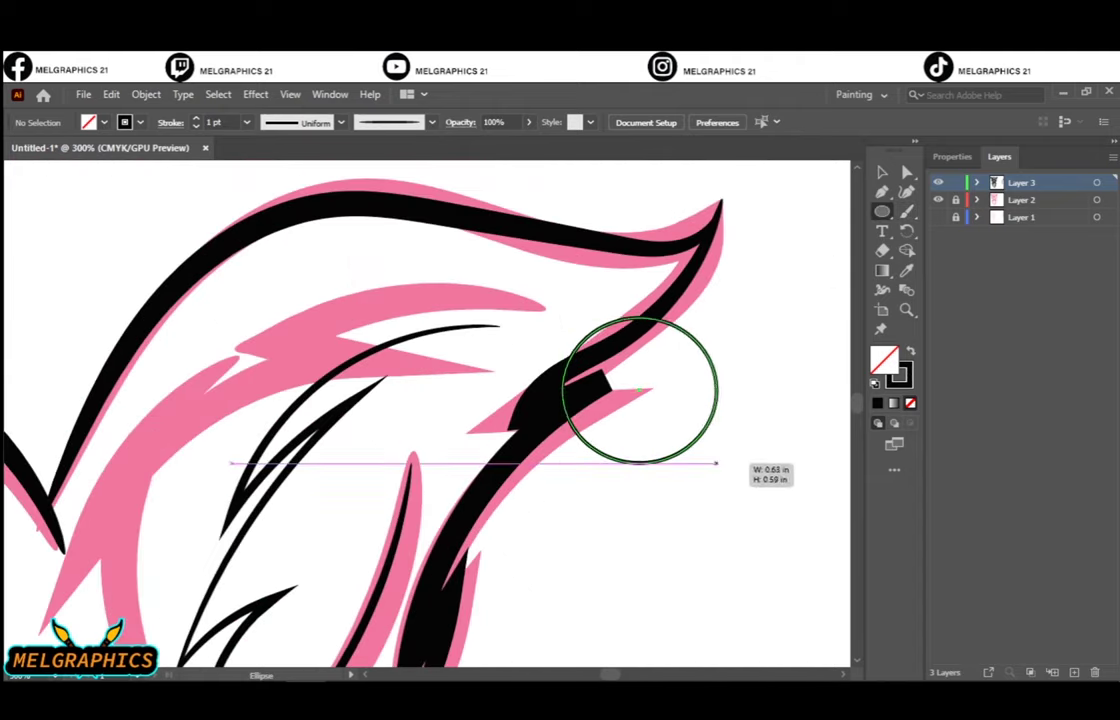
Move the ring below the ear and add a larger concentric copy for a double ring
key("v")
mouse_move(635, 390)
left_mouse_down()
mouse_move(655, 537)
mouse_move(812, 462)
left_mouse_up()
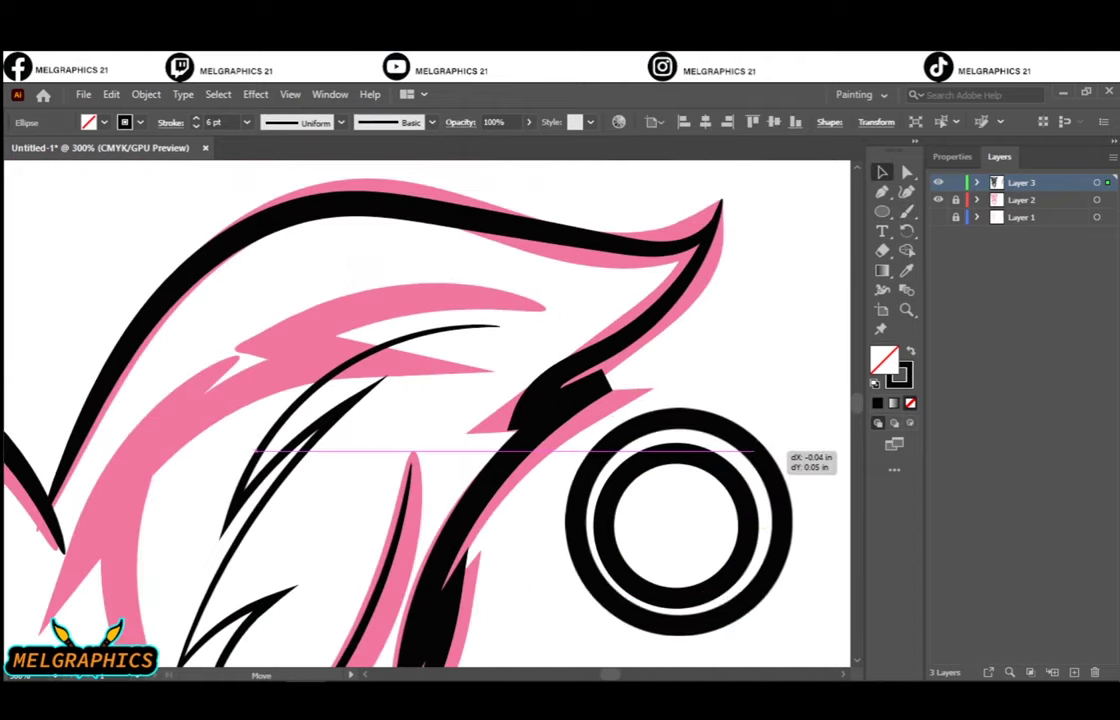
key("ctrl+shift+a")
left_click(580, 525)
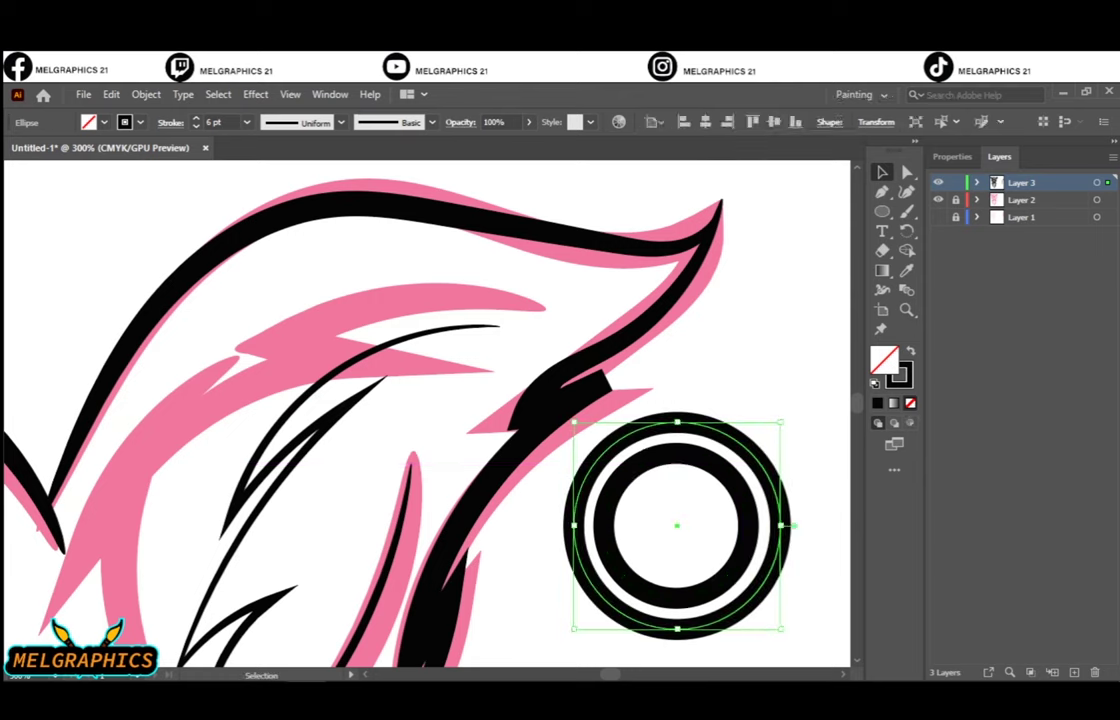
key("Delete")
key("b")
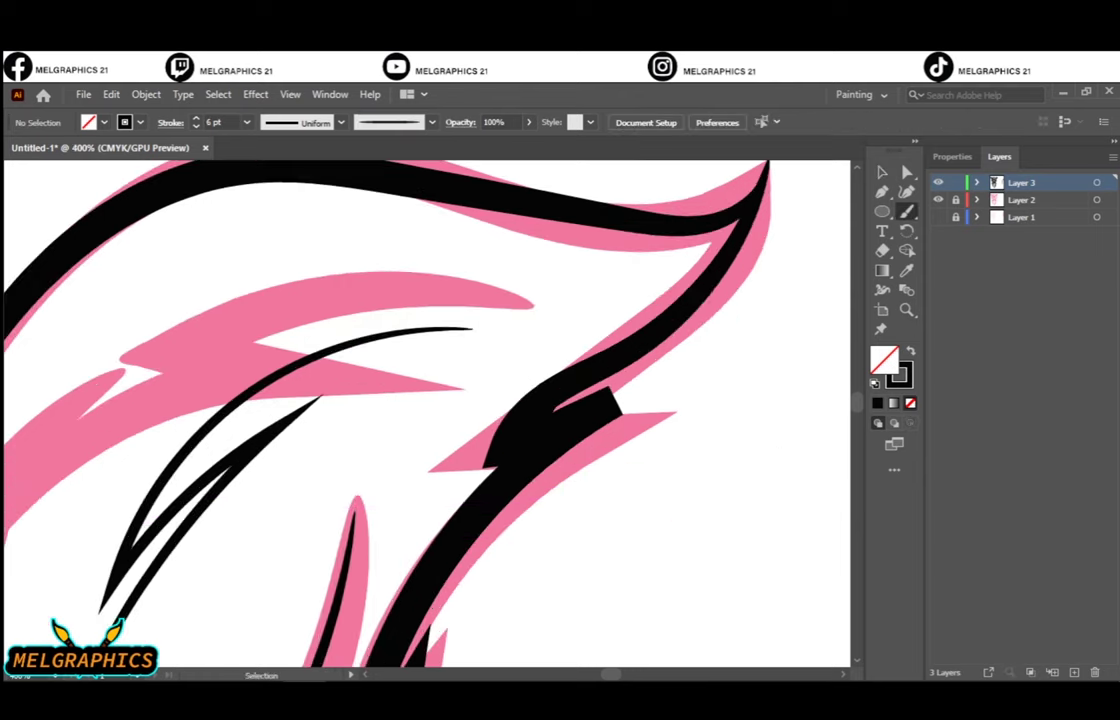
Place the double ring on the ear tip and group it with the ear outline
left_click_drag(655, 542, 612, 412)
left_click(540, 430, "shift")
left_click(146, 94)
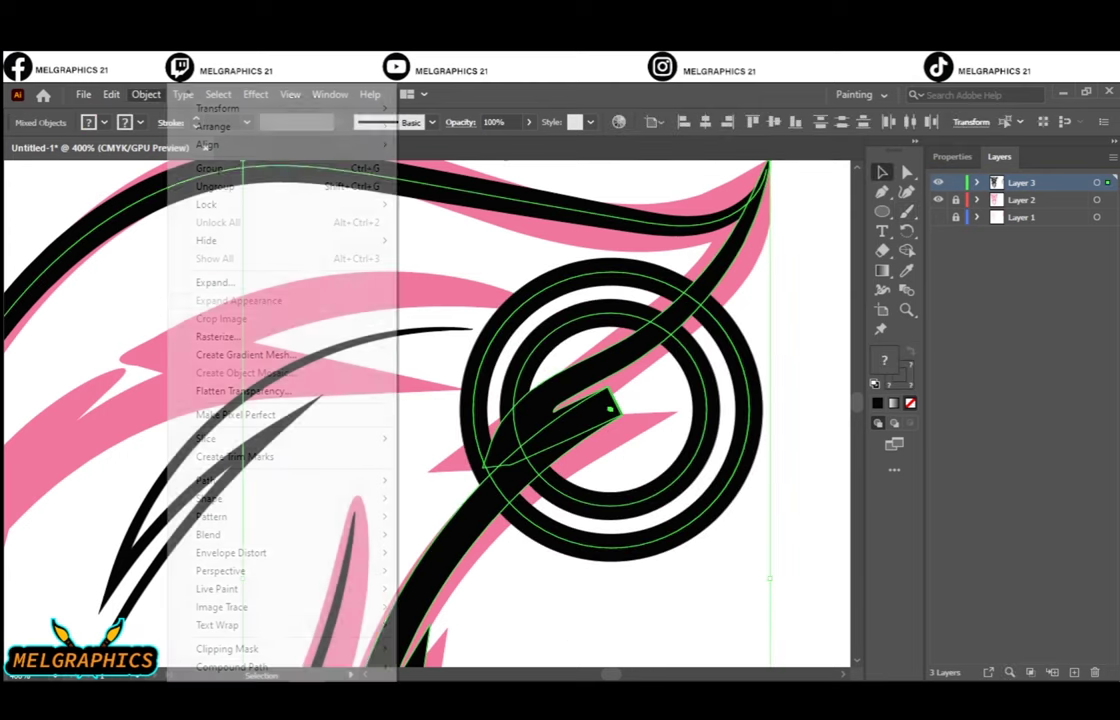
left_click(180, 160)
key("ctrl+shift+a")
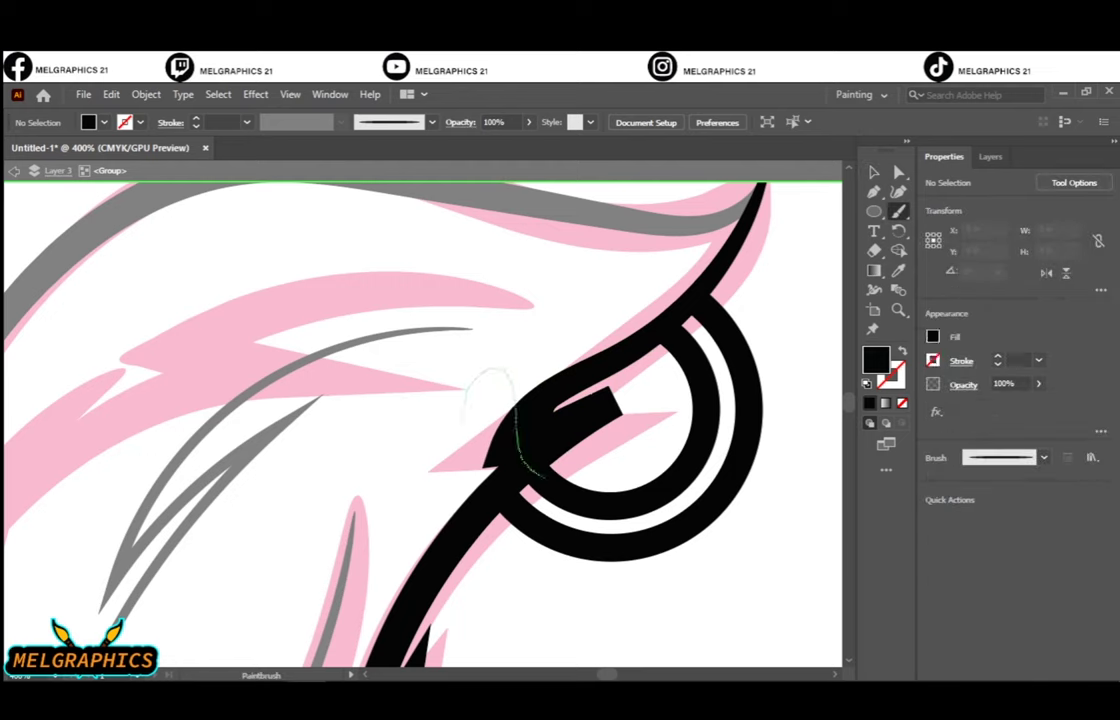
Paint a loop stroke over the ear and deselect it
left_click_drag(540, 476, 515, 440)
key("v")
key("ctrl+shift+a")
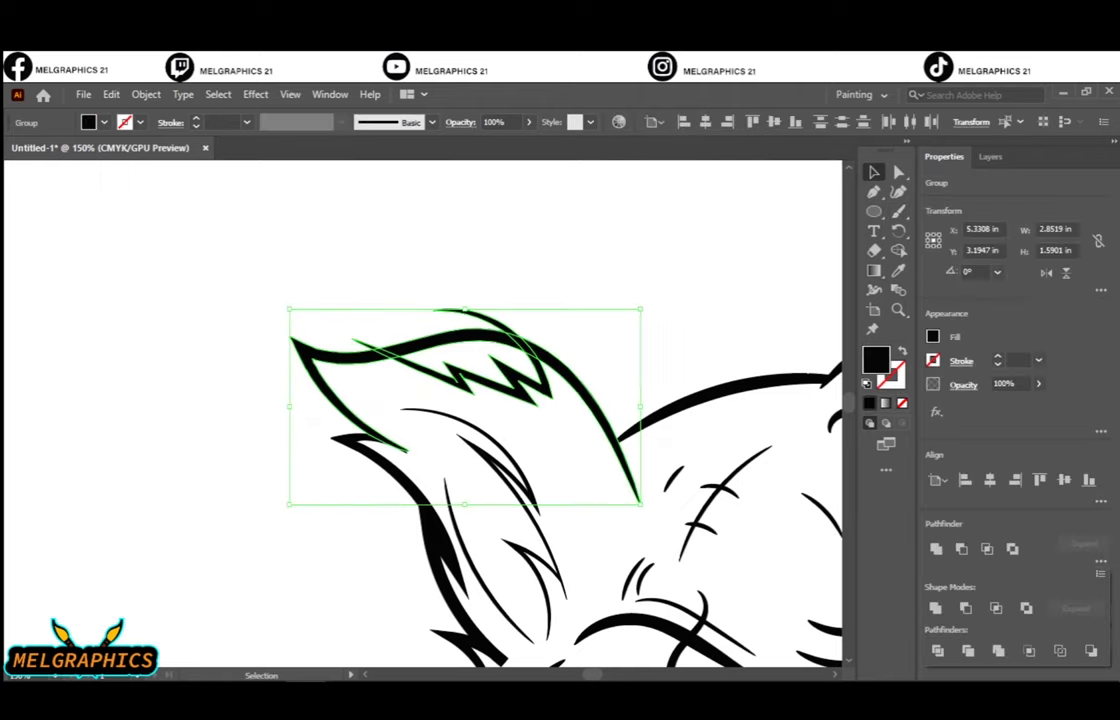
Leave isolation mode and draw black-filled Pencil shapes around the nostrils, undoing one stray fill
key("Escape")
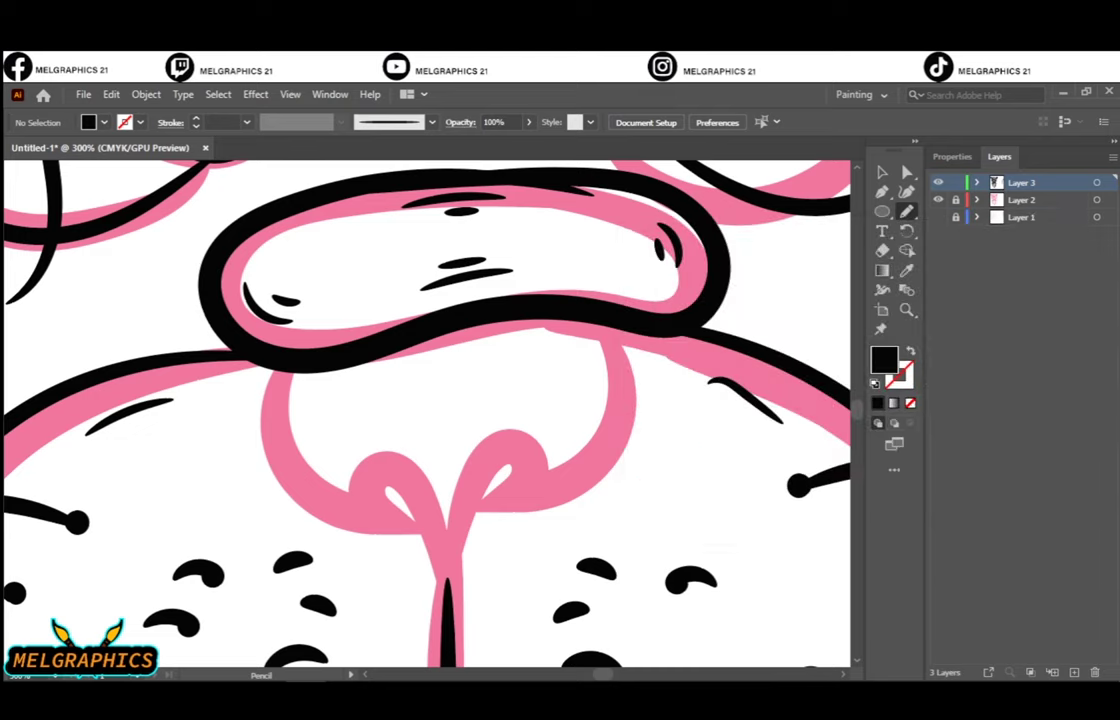
left_click_drag(322, 422, 300, 366)
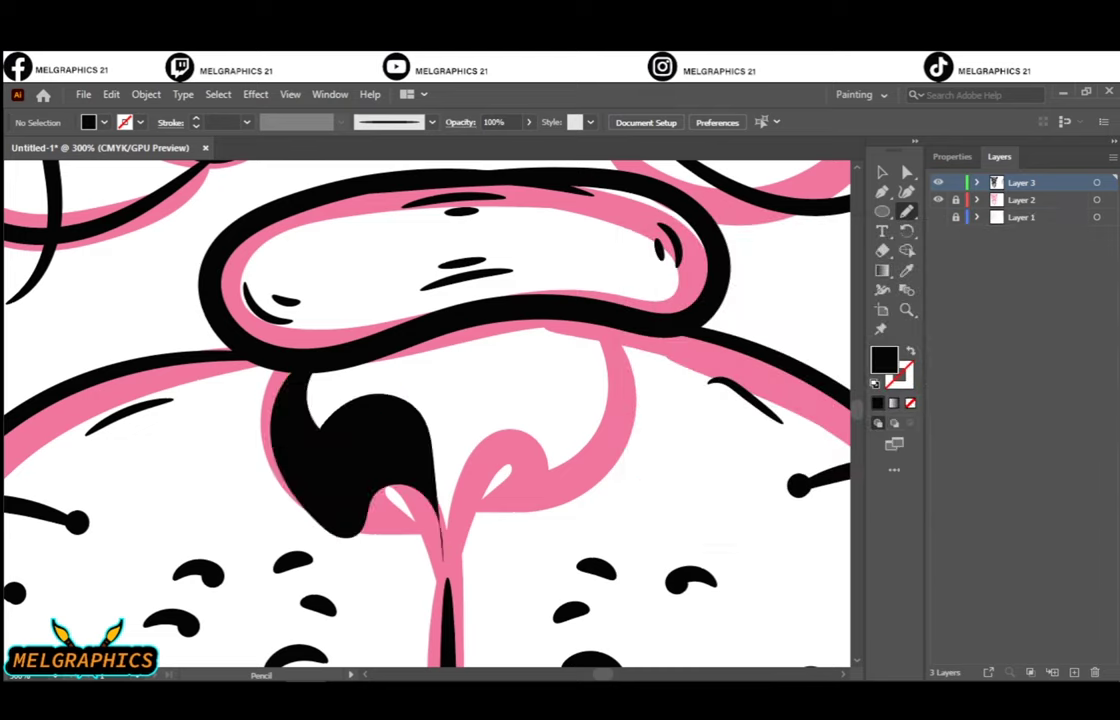
left_click_drag(580, 306, 320, 332)
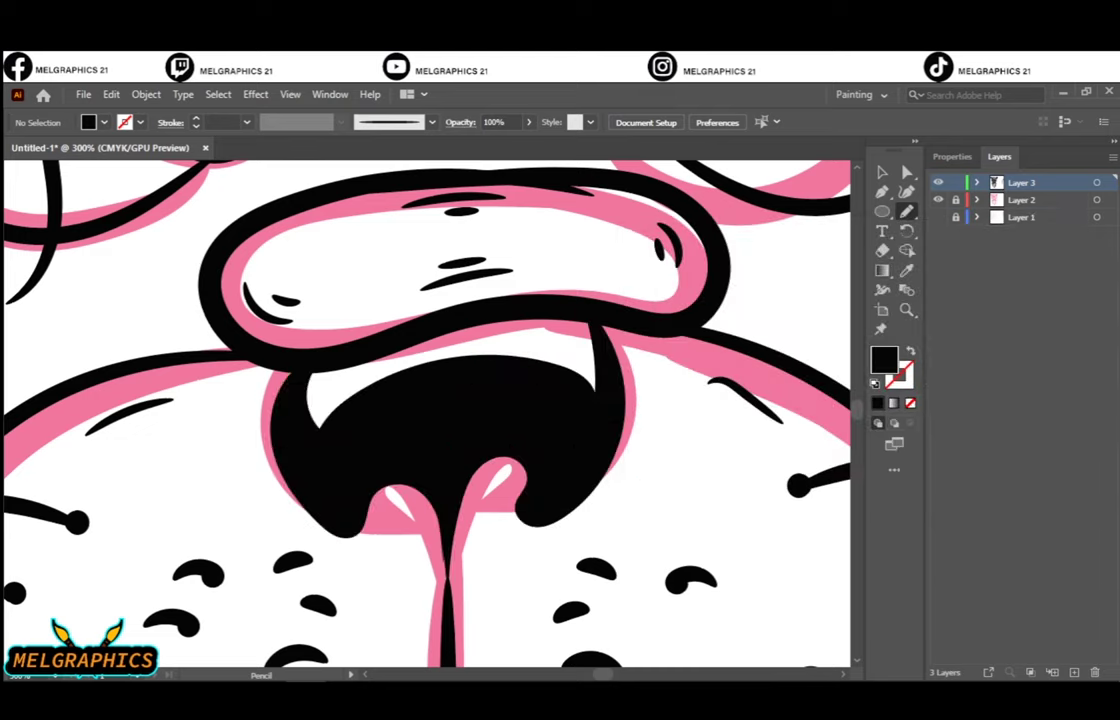
key("ctrl+z")
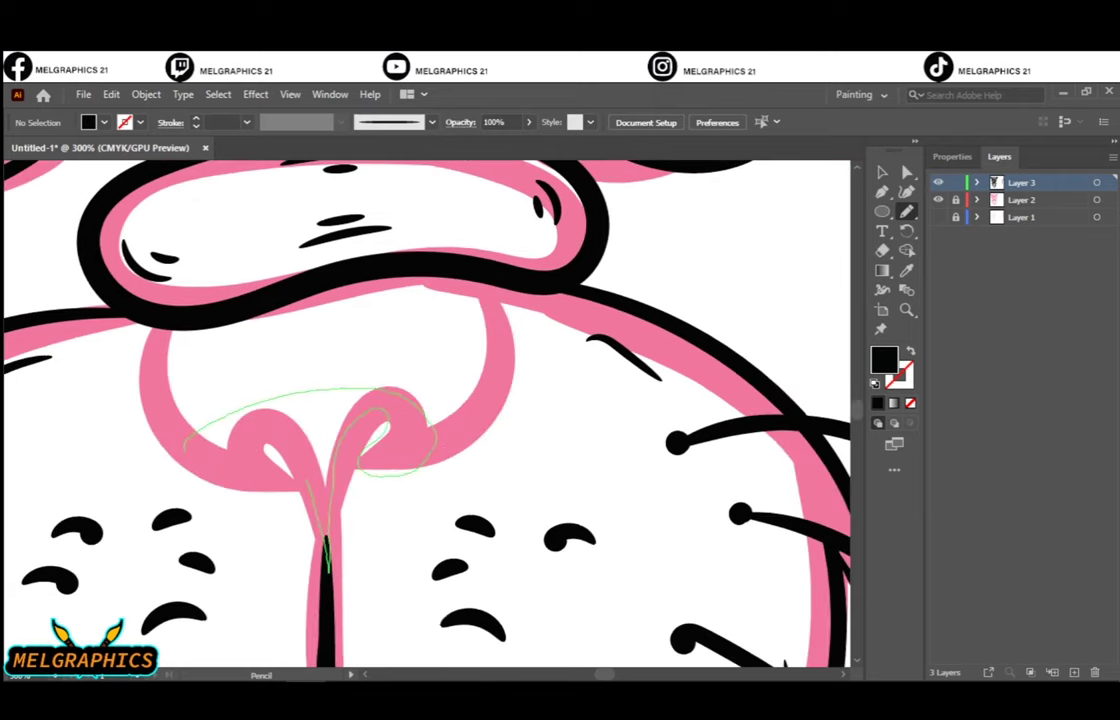
left_click_drag(326, 560, 180, 445)
left_click_drag(137, 338, 145, 322)
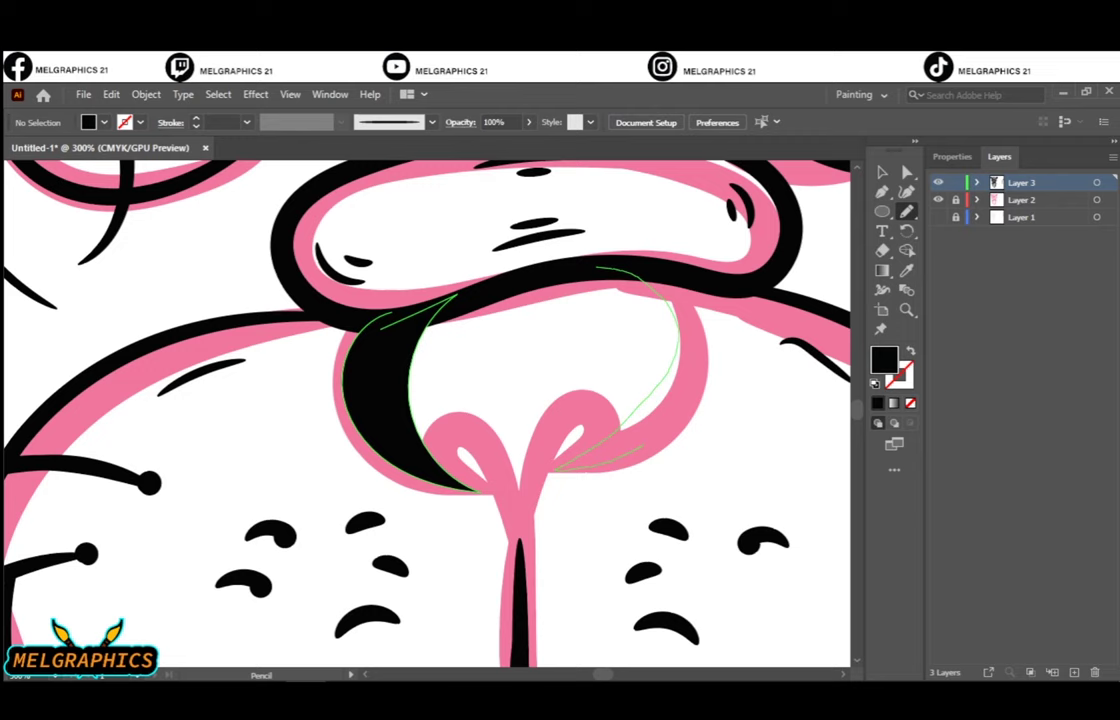
left_click_drag(455, 300, 555, 470)
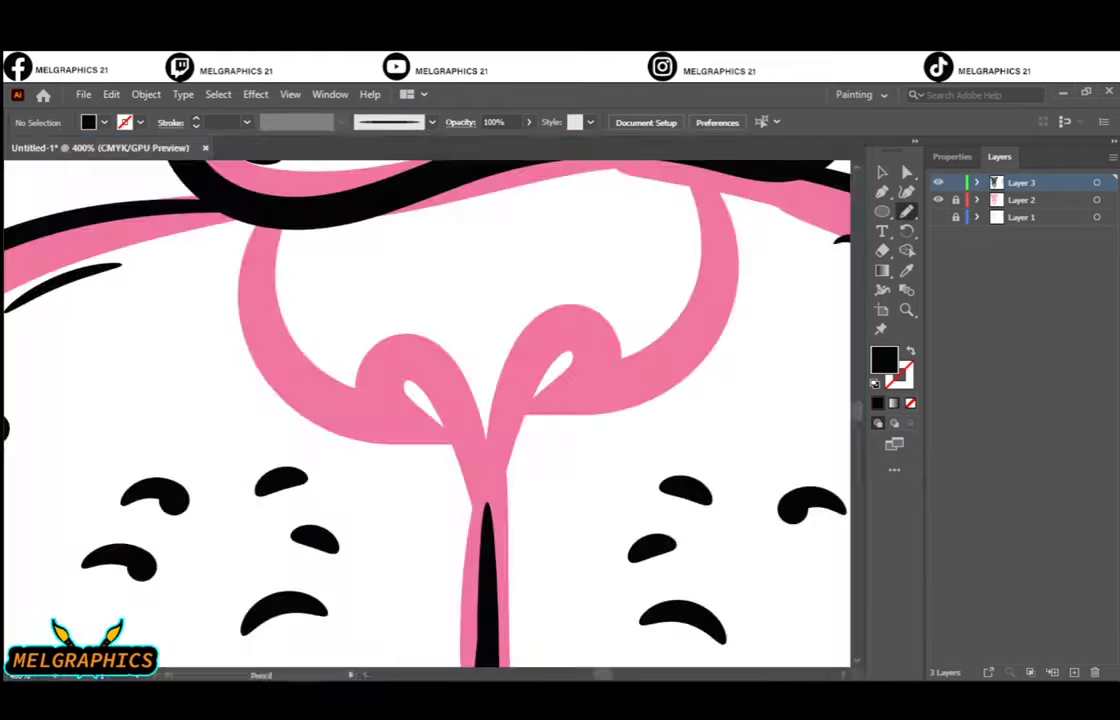
Copy the black crescent to the other side of the nostrils and isolate the group
scroll(427, 410, "up", 3)
right_click(718, 323)
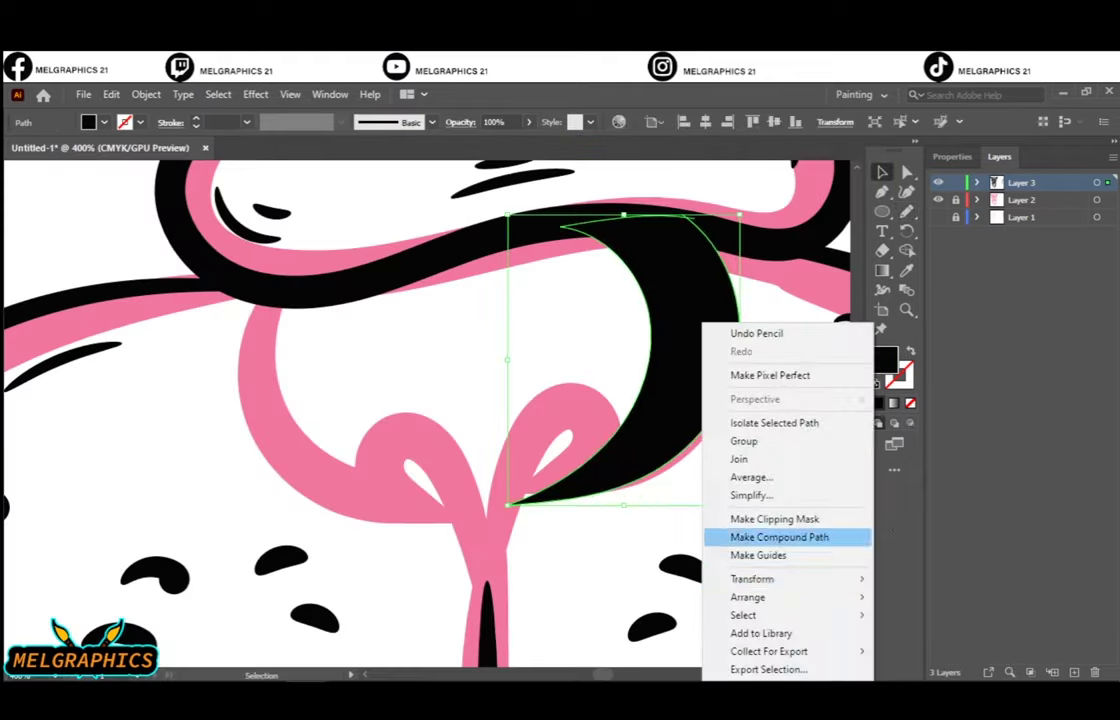
mouse_move(270, 295)
left_mouse_down()
mouse_move(272, 388)
mouse_move(295, 340)
left_mouse_up()
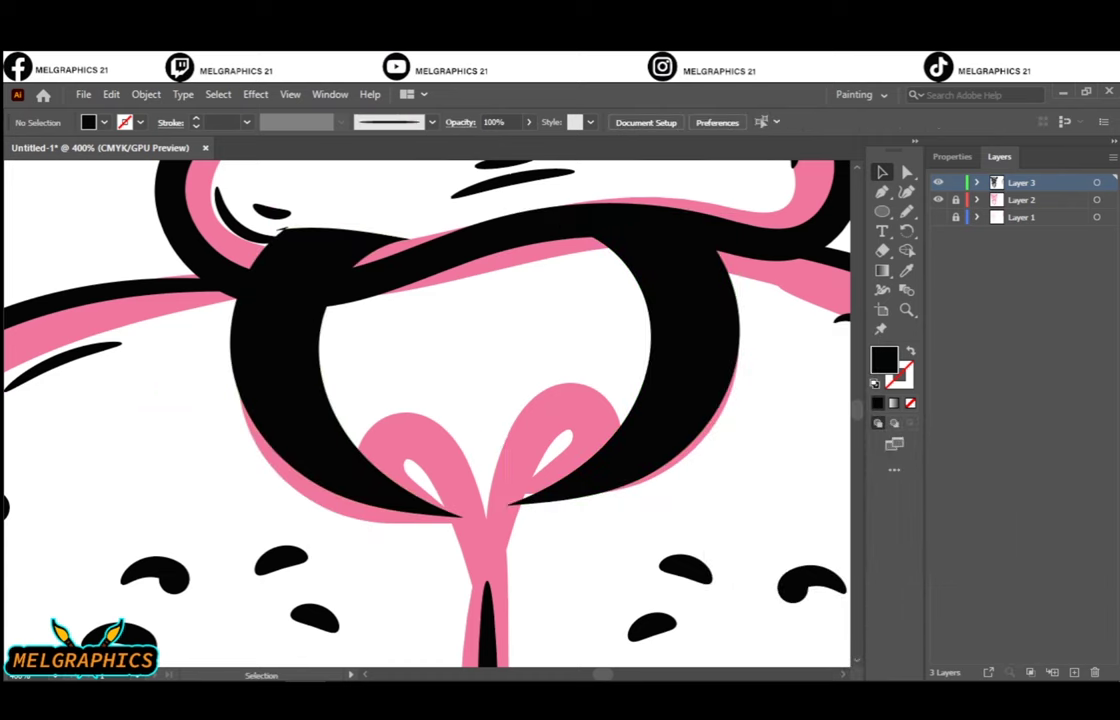
double_click(300, 255)
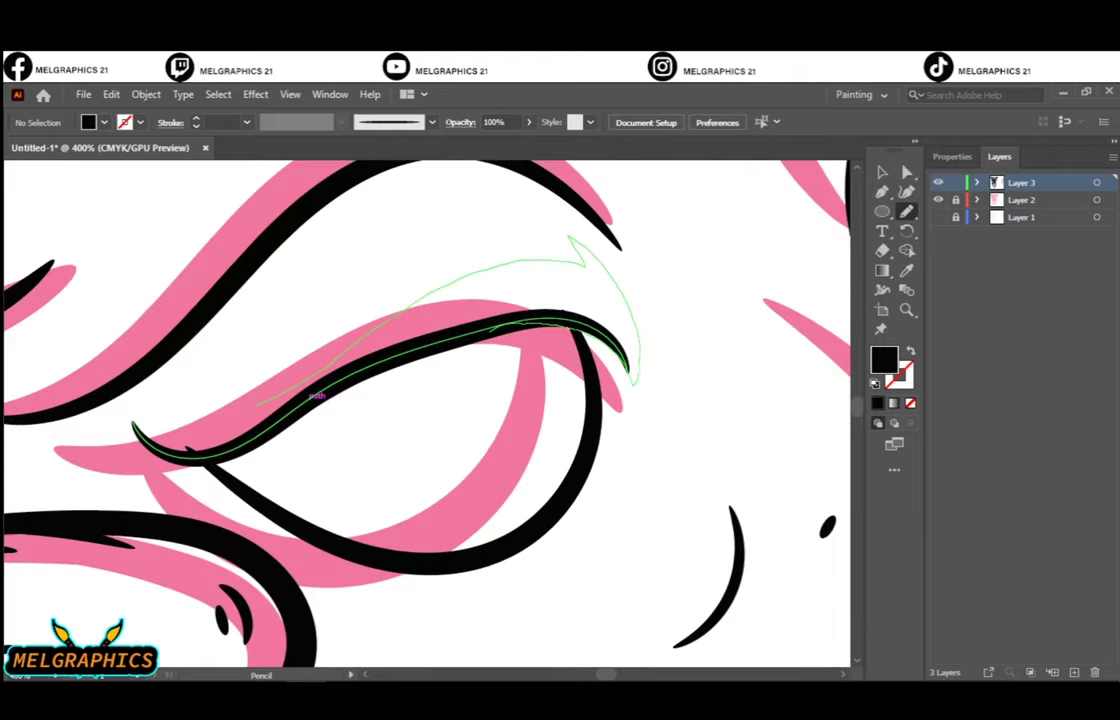
Ink the eyelid solid black, stroke the lower lid, and paint the iris arc
left_click_drag(255, 405, 132, 424)
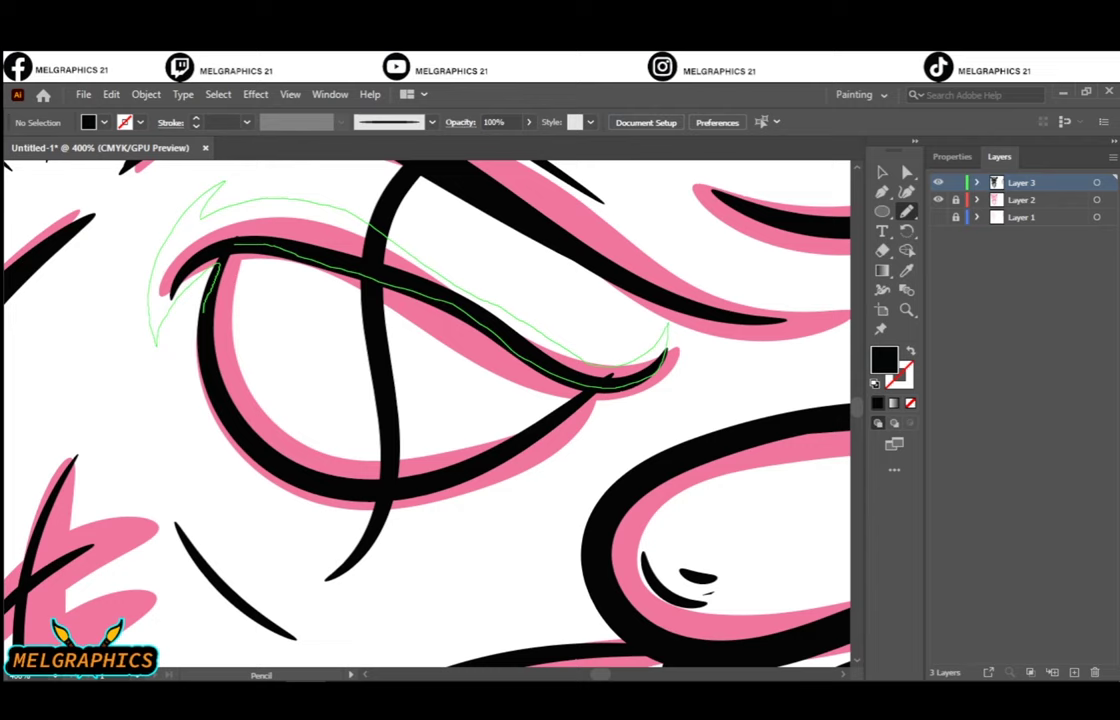
left_click_drag(283, 237, 510, 418)
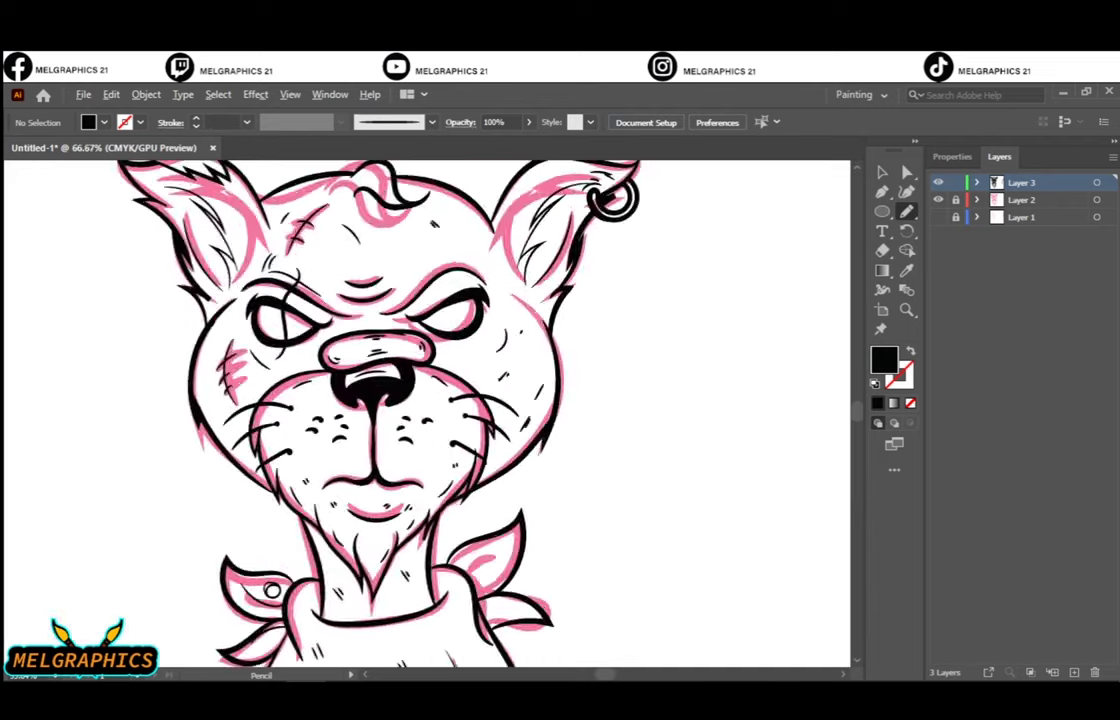
left_click_drag(218, 392, 522, 262)
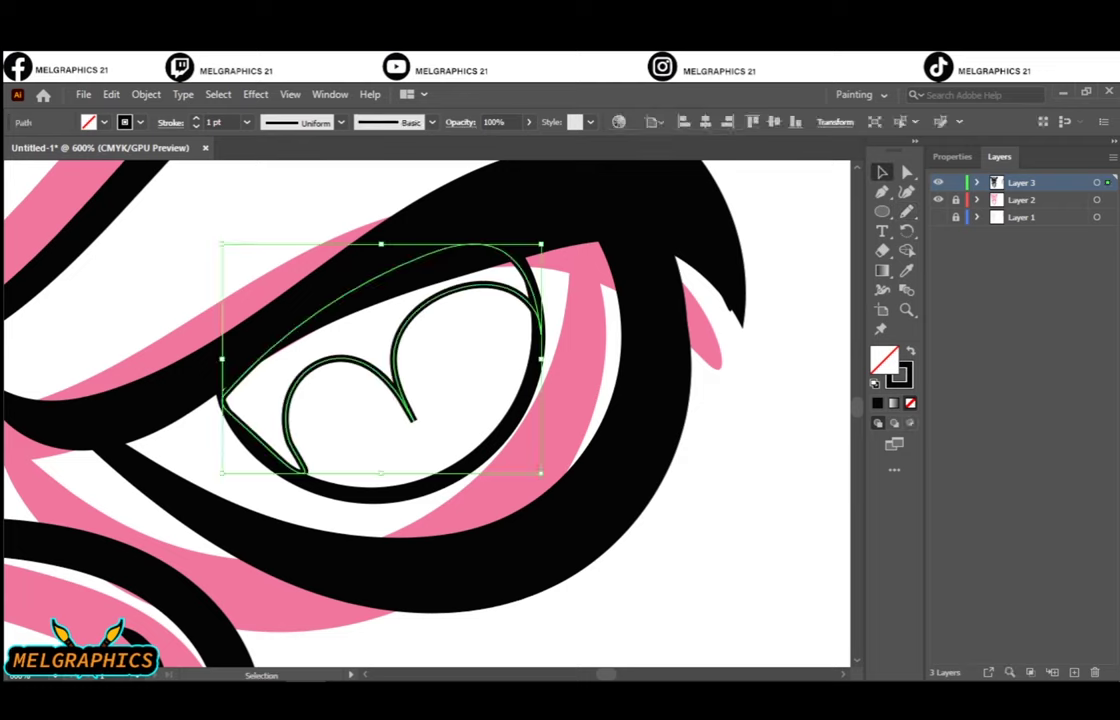
Fill the iris shape black, then copy all line art onto the duplicated 'Layer 3 copy'
key("shift+x")
key("ctrl+shift+a")
key("ctrl+0")
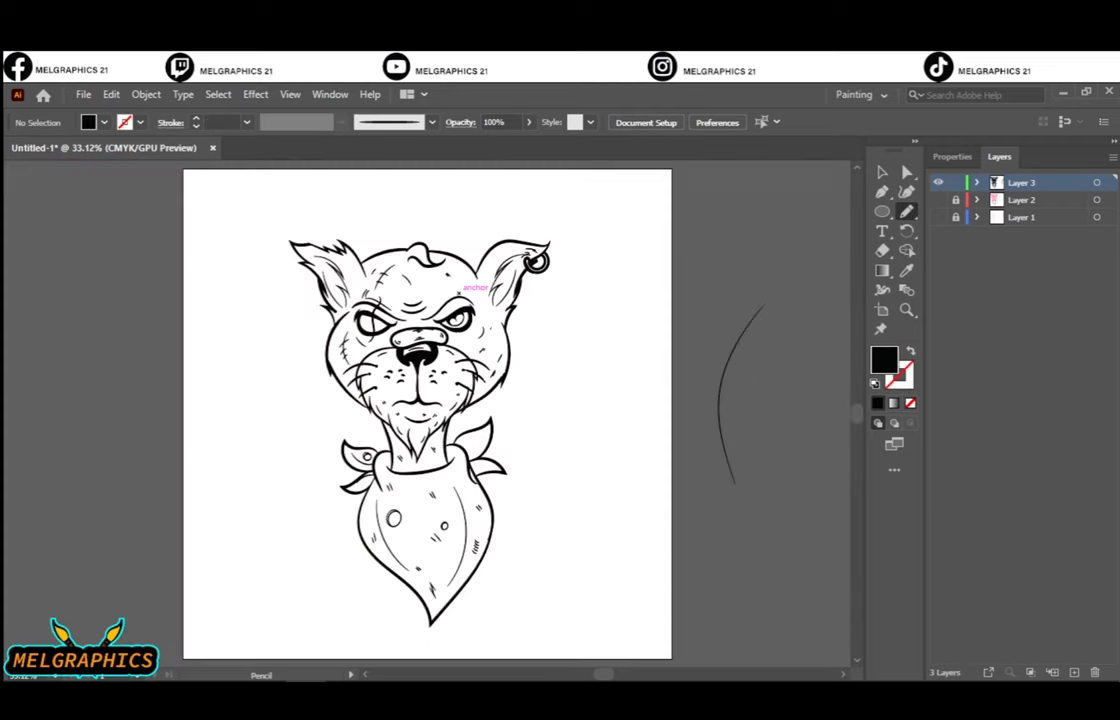
key("v")
key("ctrl+a")
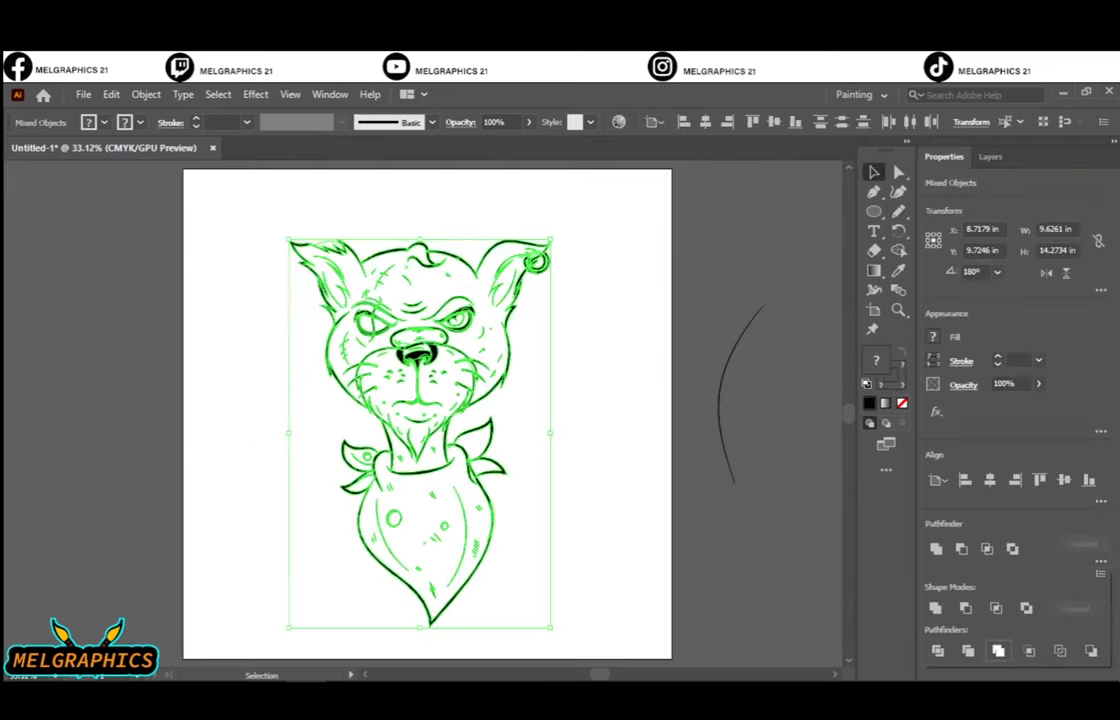
key("ctrl+shift+a")
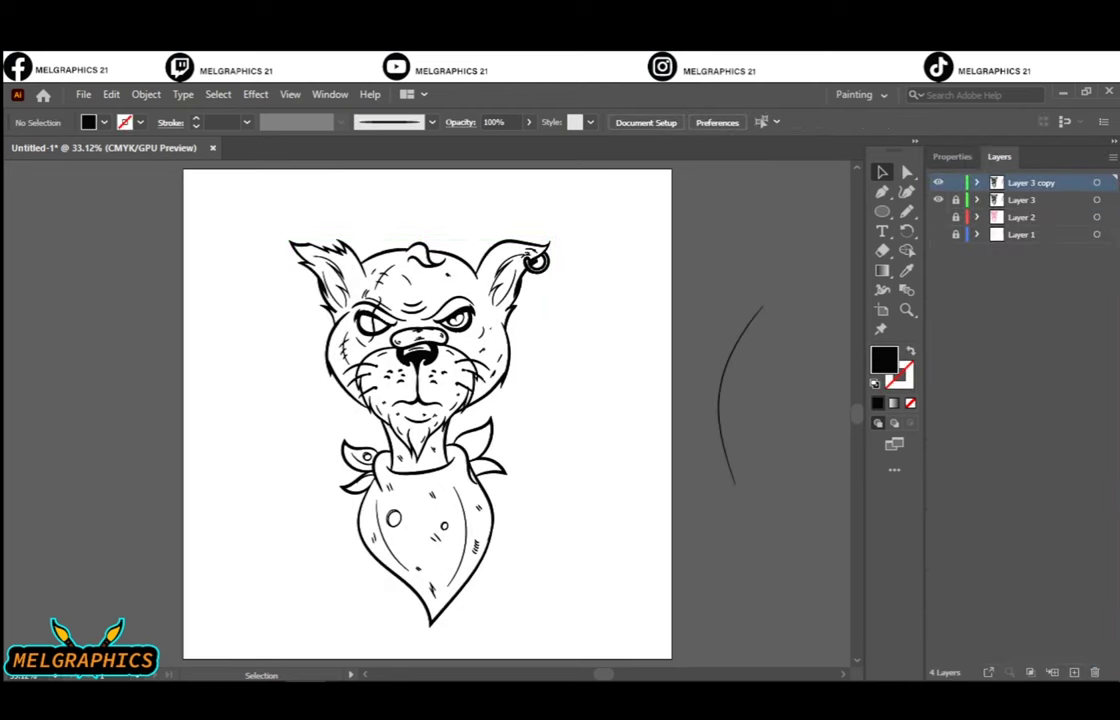
Draw a light-blue filled rectangle over the artwork
double_click(884, 360)
left_click(701, 296)
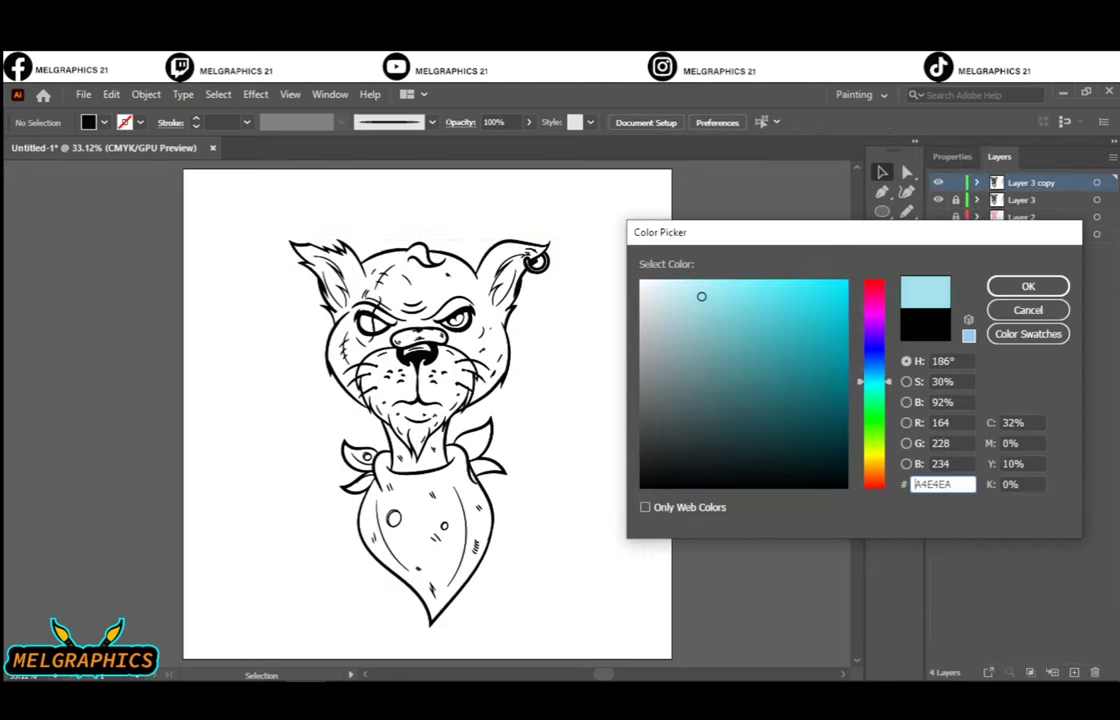
key("Return")
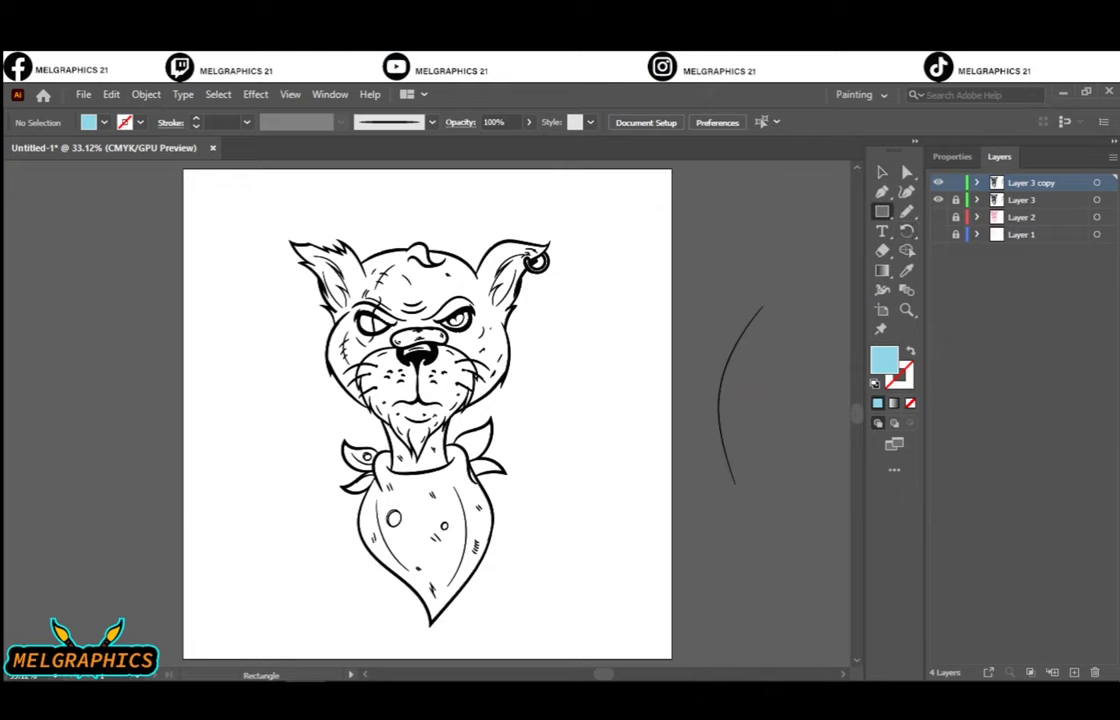
left_click_drag(262, 203, 590, 650)
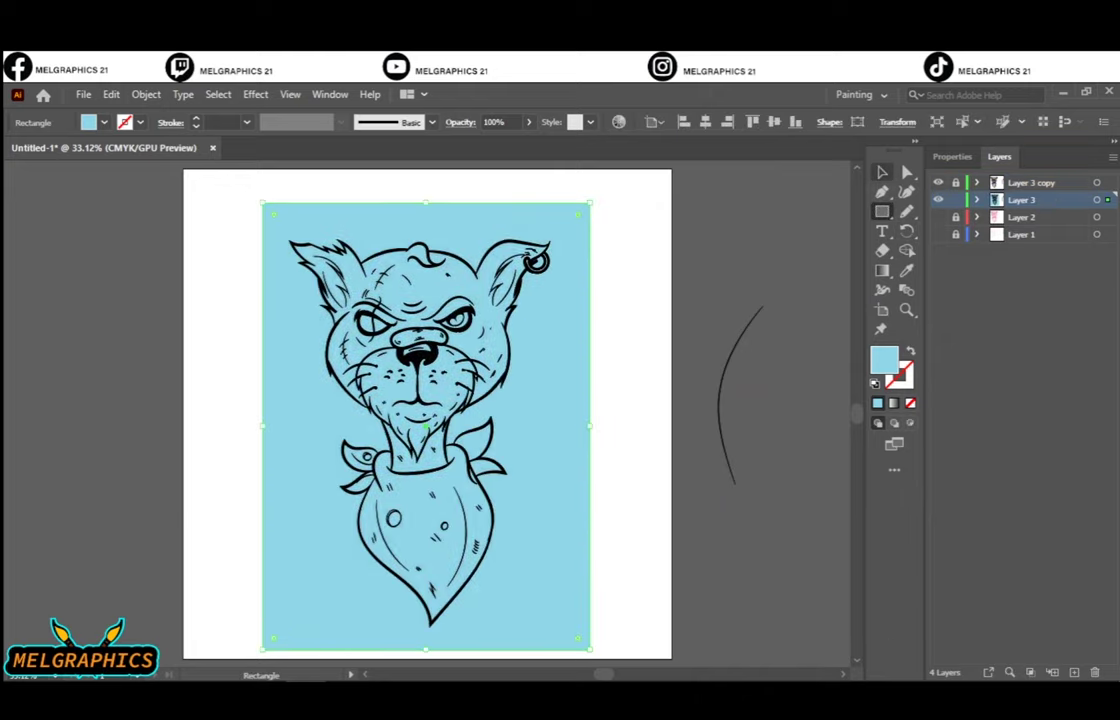
Select all the artwork, zooming in on the head and back out
key("v")
key("ctrl+a")
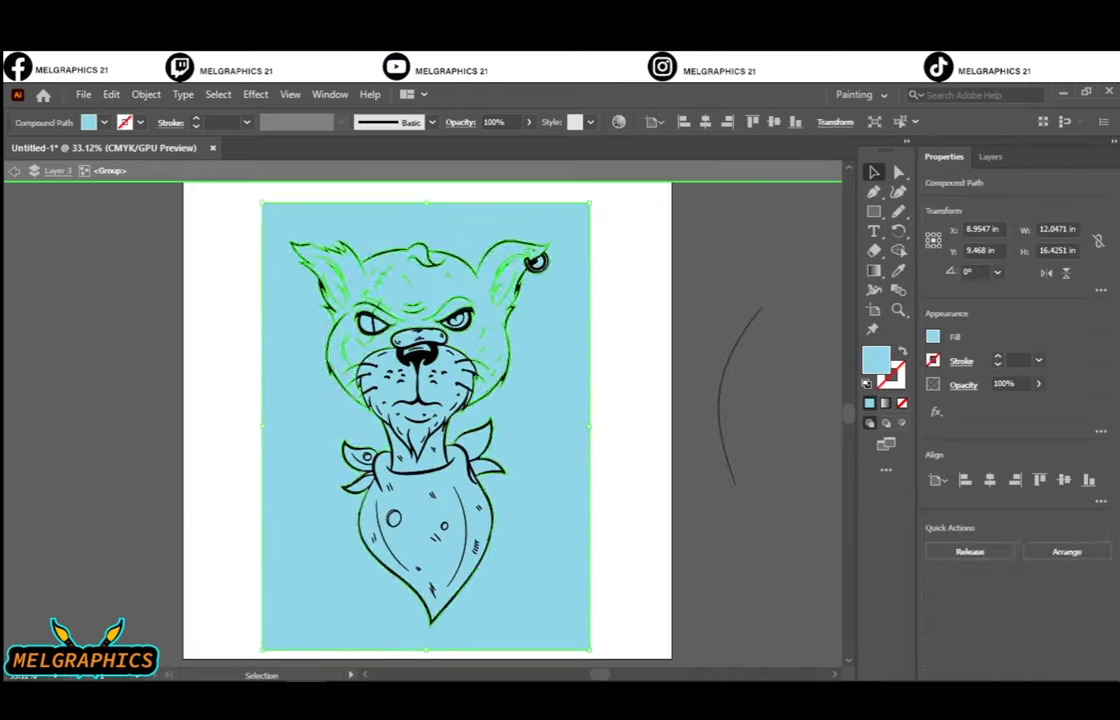
key("ctrl+shift+a")
key("ctrl+1")
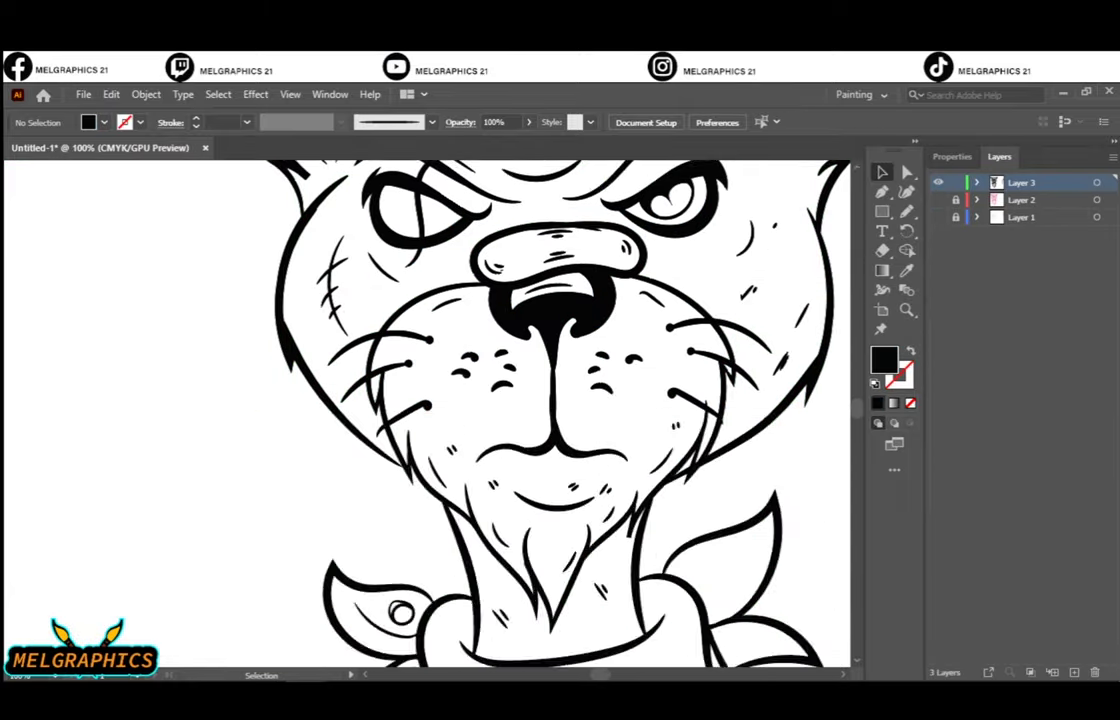
key("ctrl+a")
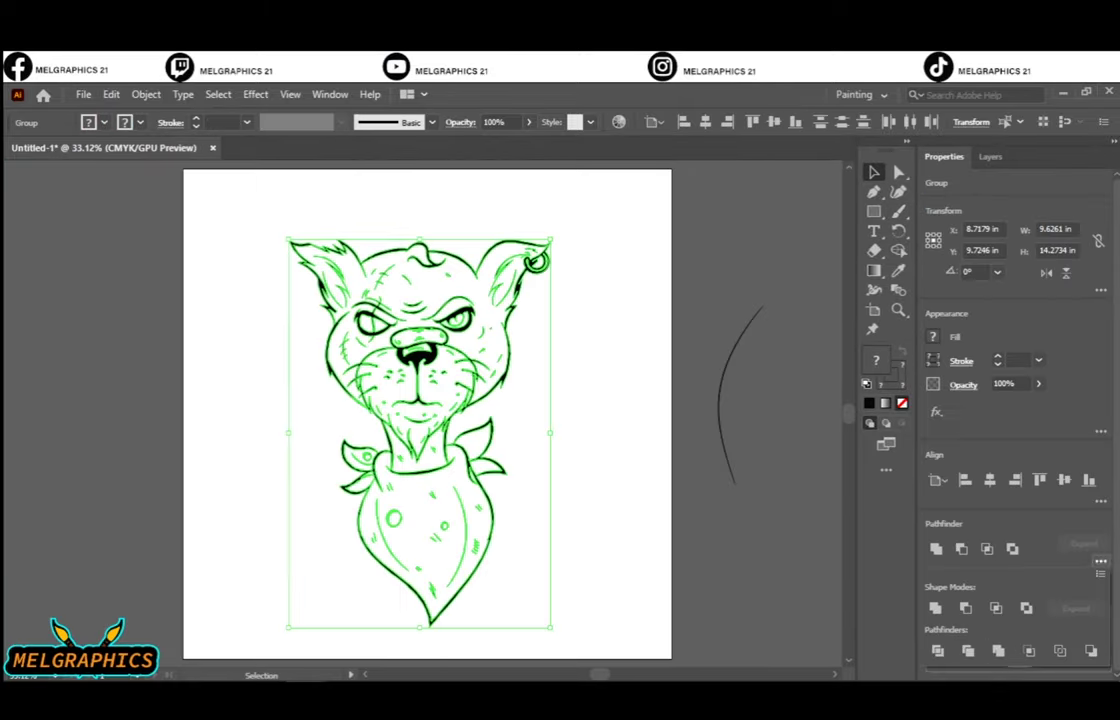
Draw a lavender rectangle behind the bulldog and select all objects
left_click(682, 295)
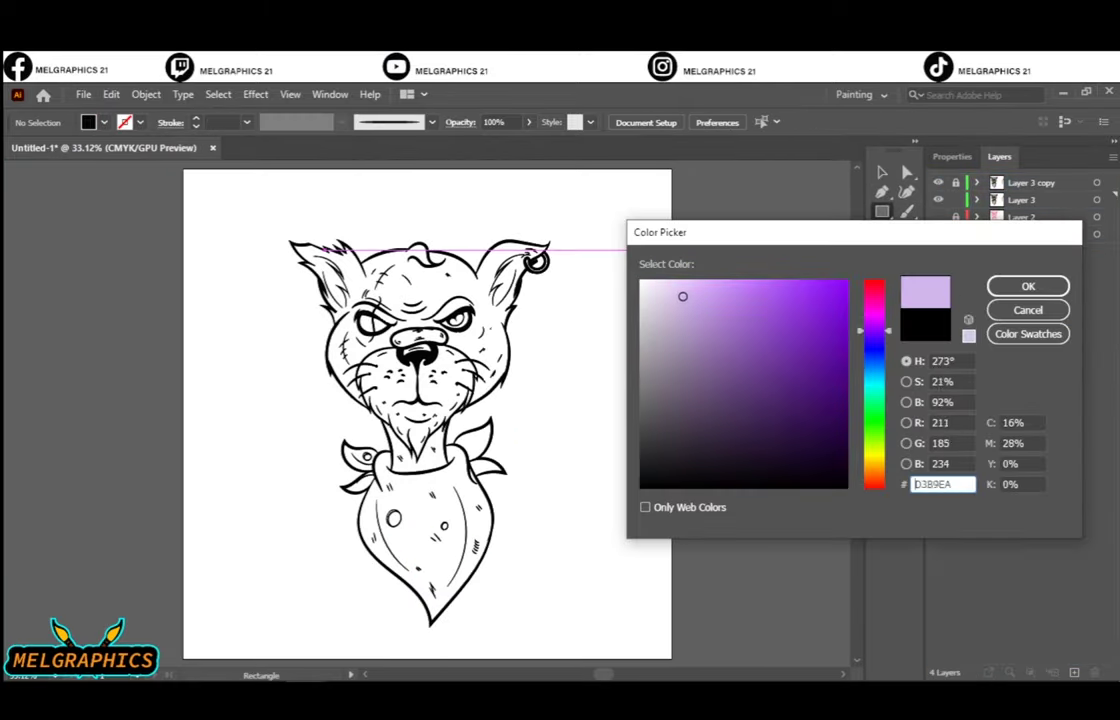
left_click(1028, 286)
left_click_drag(255, 203, 593, 659)
key("ctrl+a")
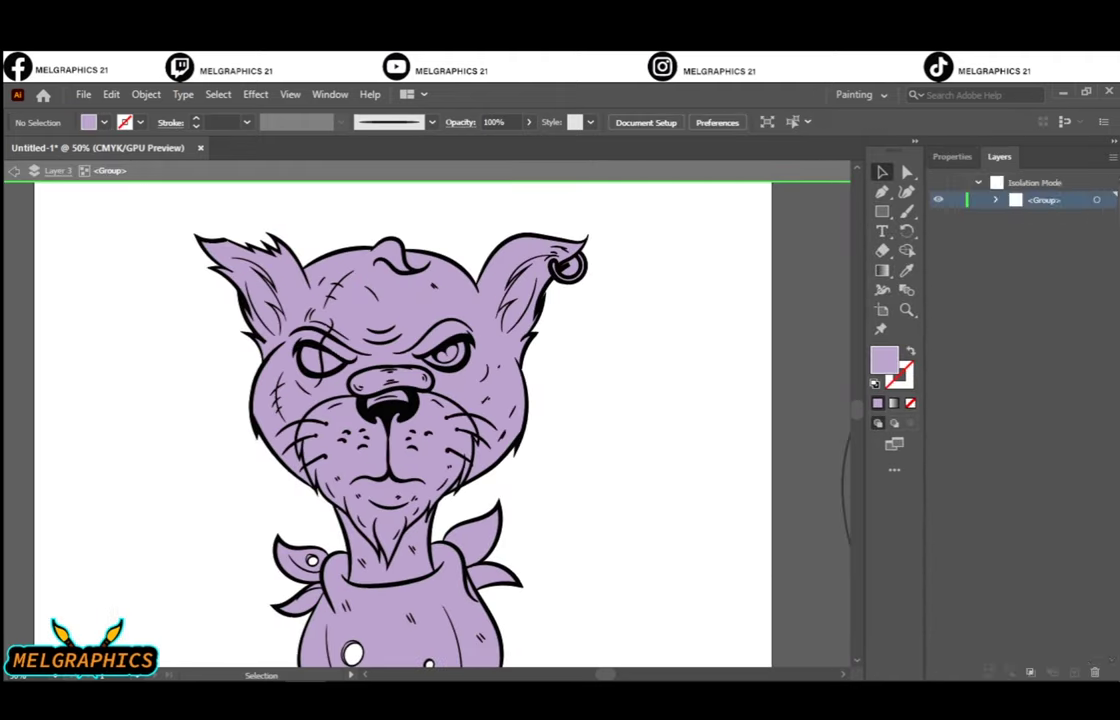
Recolour the bandana fill, give the earring a yellow fill, and select the nose
scroll(400, 420, "down", 2)
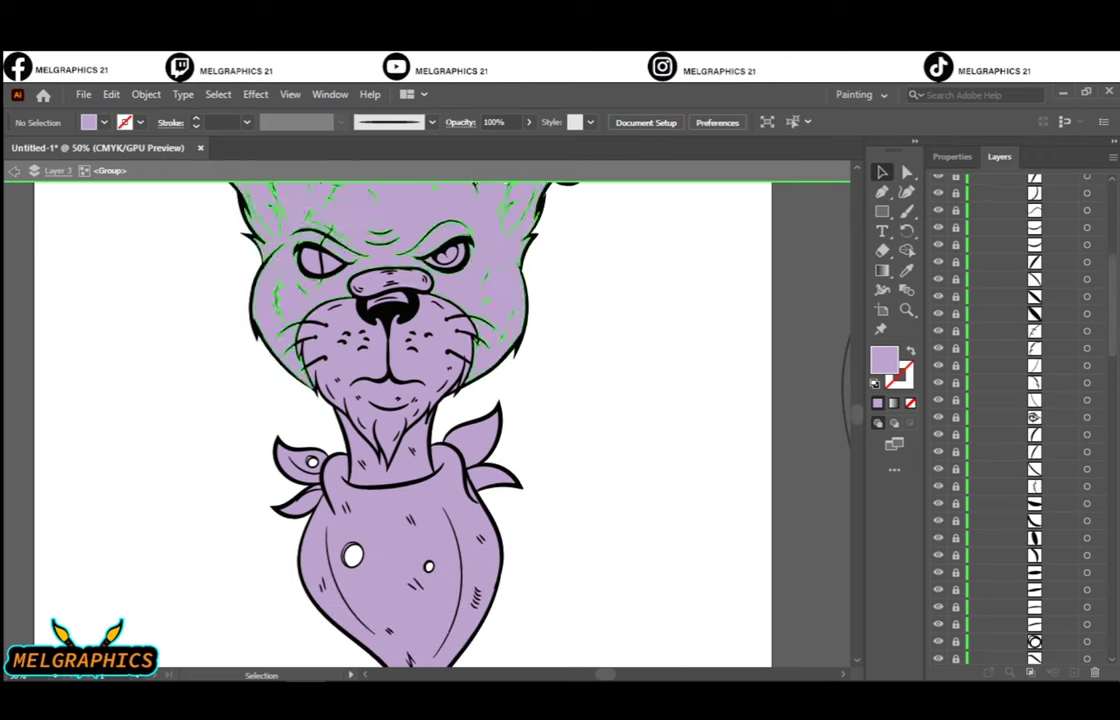
left_click(400, 500)
double_click(884, 358)
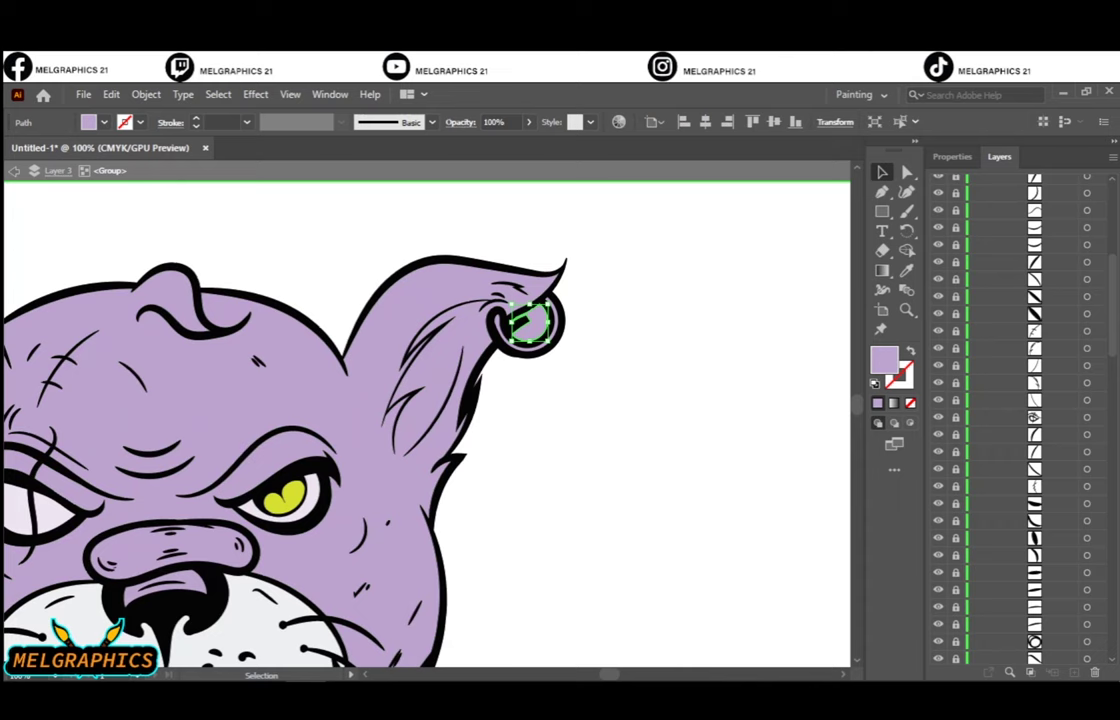
double_click(884, 358)
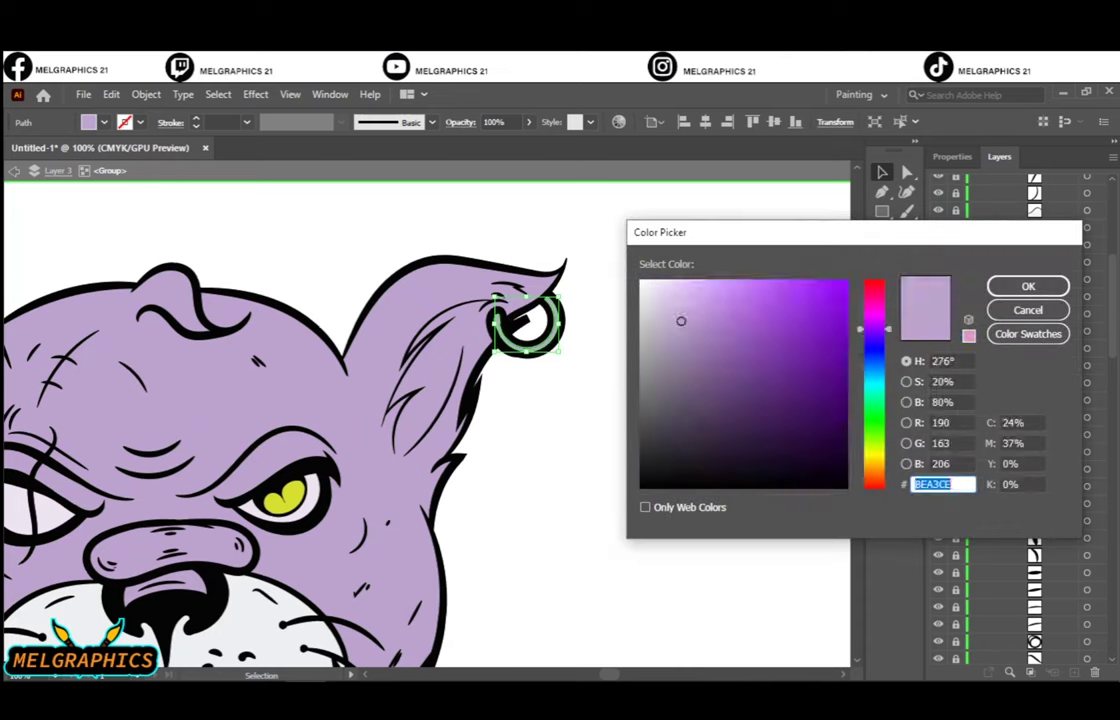
key("Return")
key("ctrl+0")
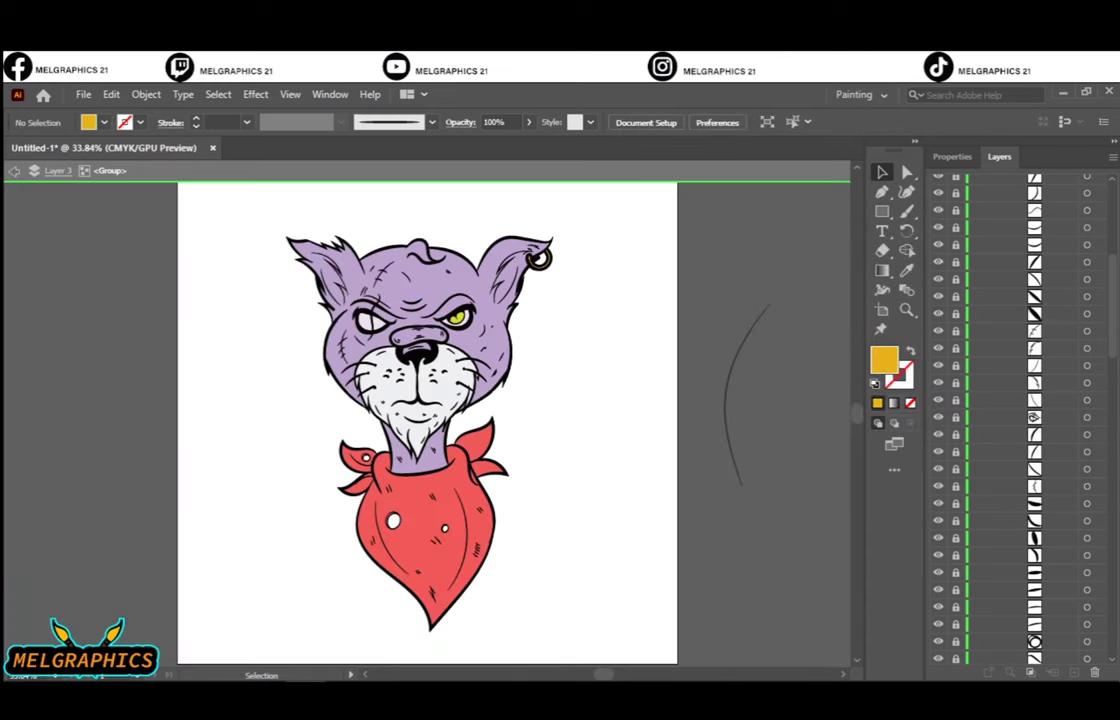
left_click(420, 333)
Recolour the nose, then draw darker red shadows on the bandana's left side and beside its hole
double_click(884, 358)
key("Return")
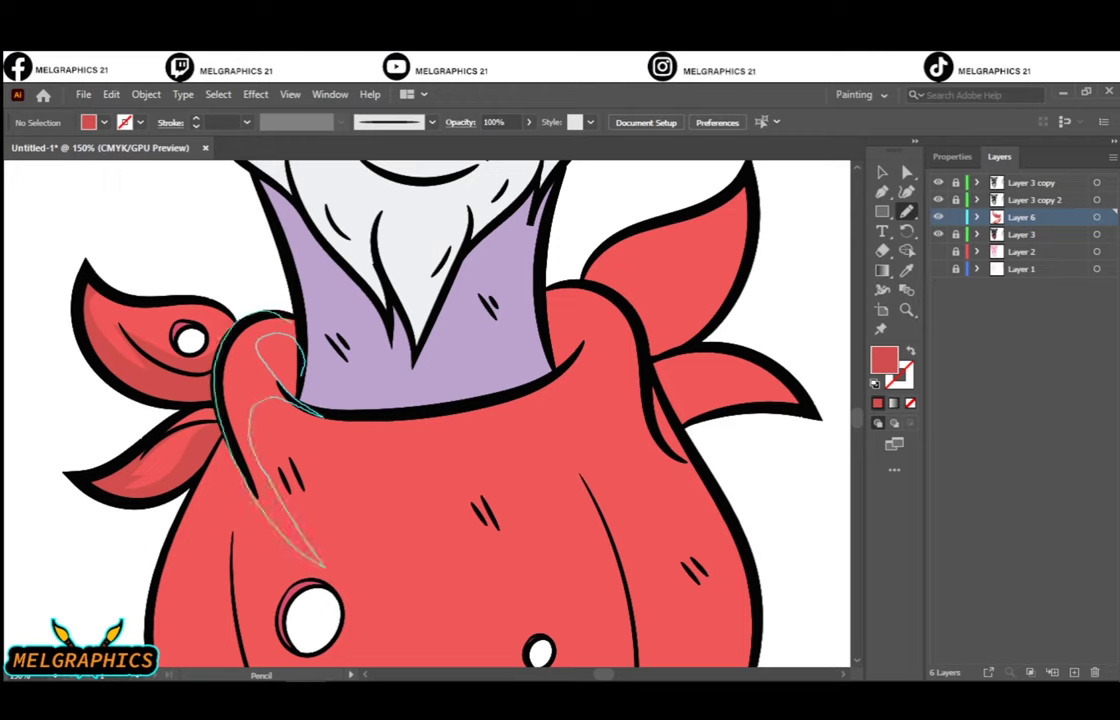
scroll(430, 410, "down", 5)
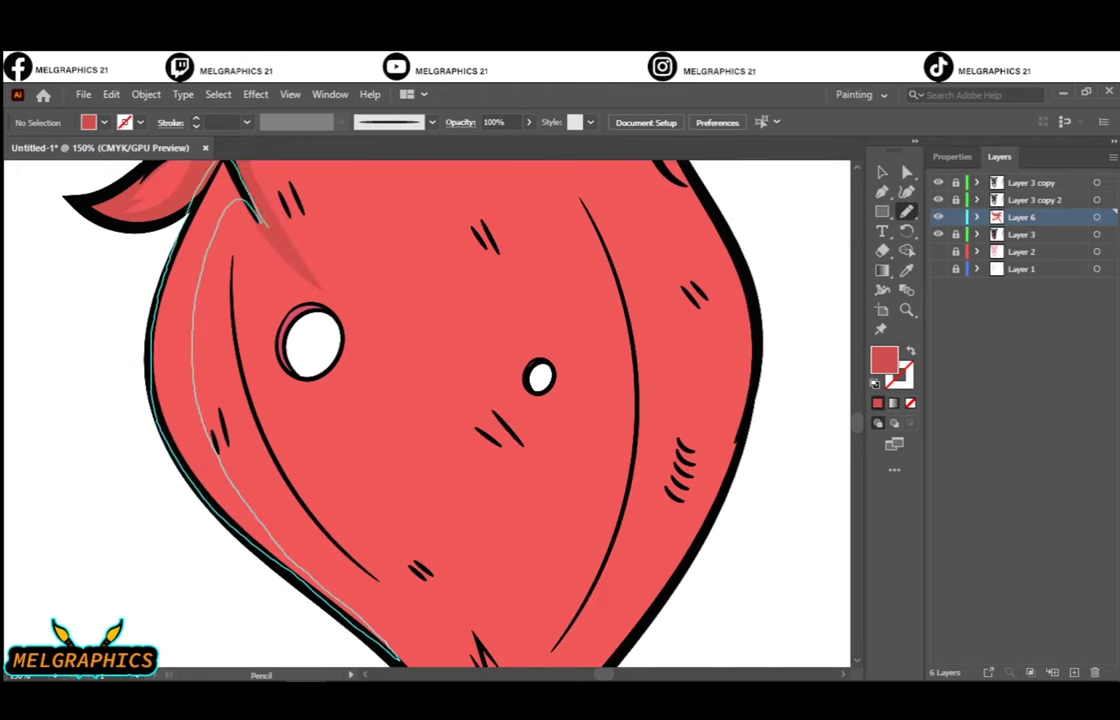
scroll(287, 267, "down", 1)
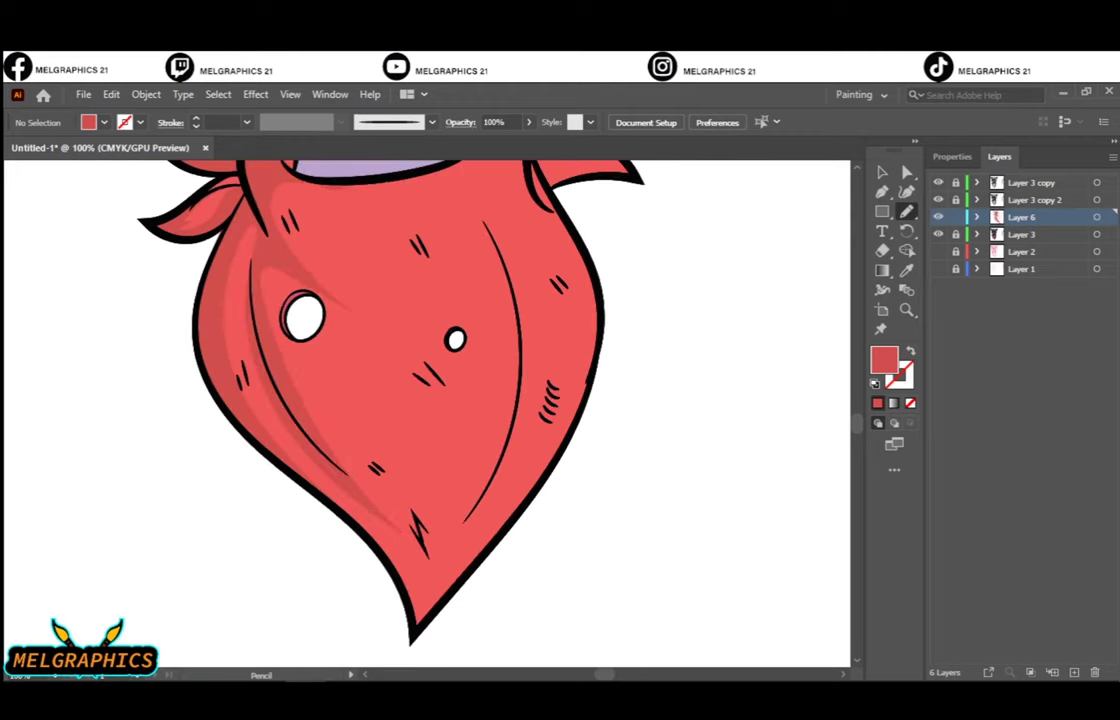
left_click_drag(262, 272, 268, 354)
left_click_drag(287, 462, 322, 497)
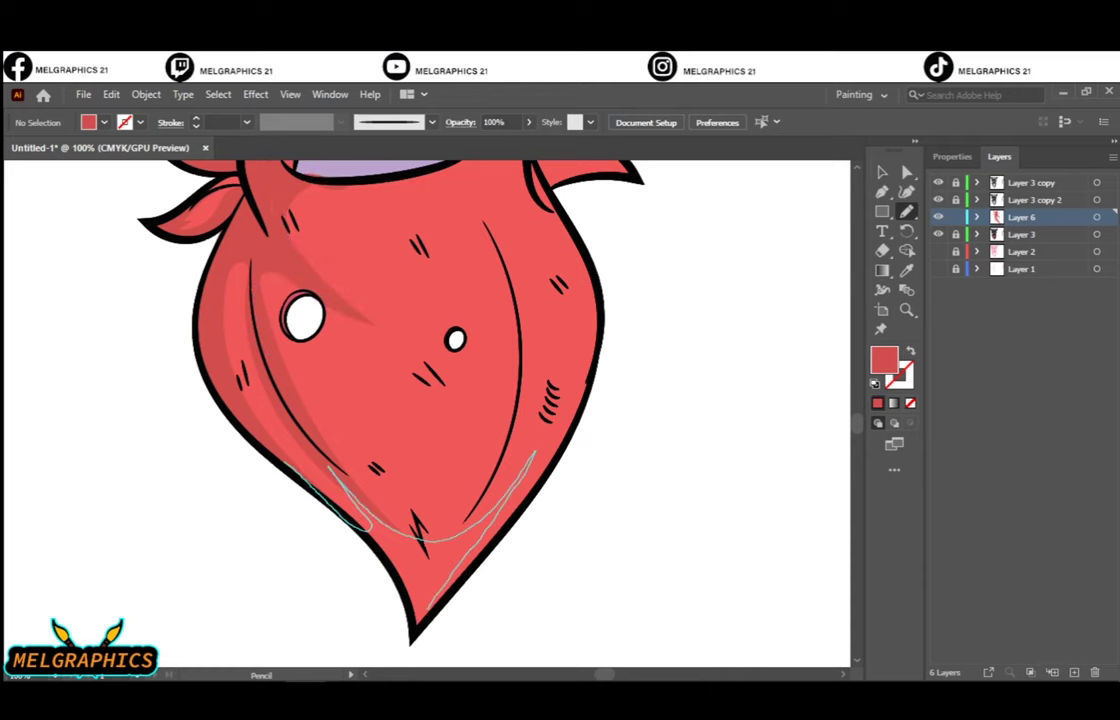
key("ctrl+0")
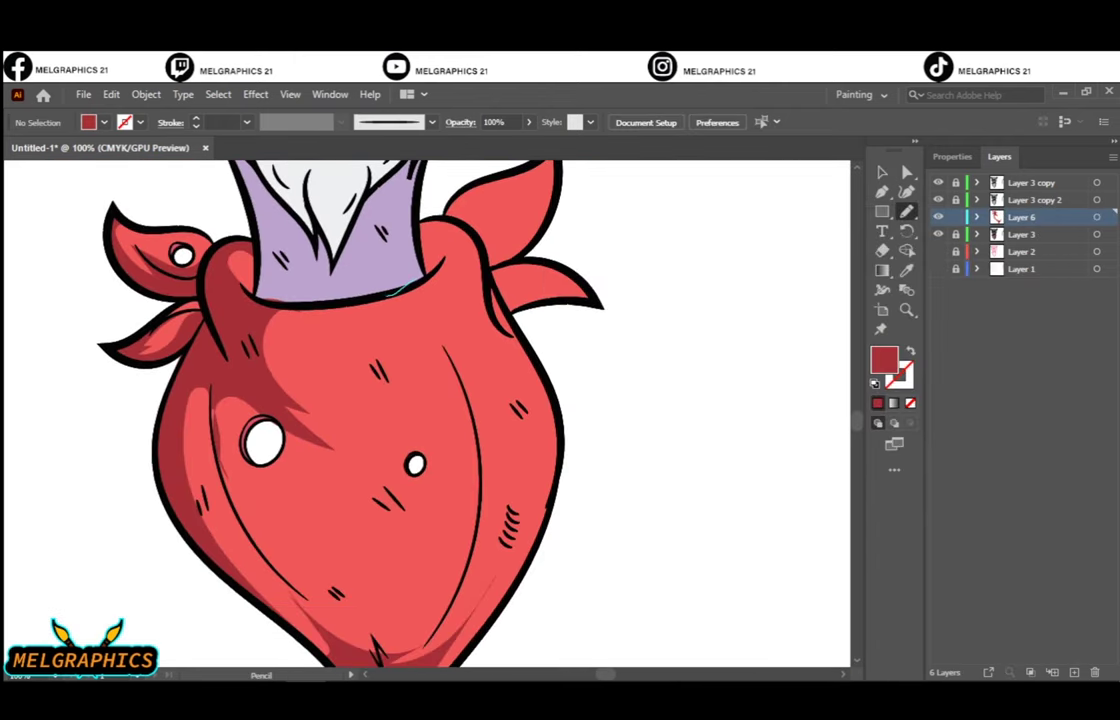
Add darker shadows down the bandana, at its neck rim and on the right knot
left_click_drag(390, 293, 385, 296)
mouse_move(262, 316)
left_mouse_down()
mouse_move(345, 308)
mouse_move(575, 490)
left_mouse_up()
left_click_drag(455, 290, 580, 237)
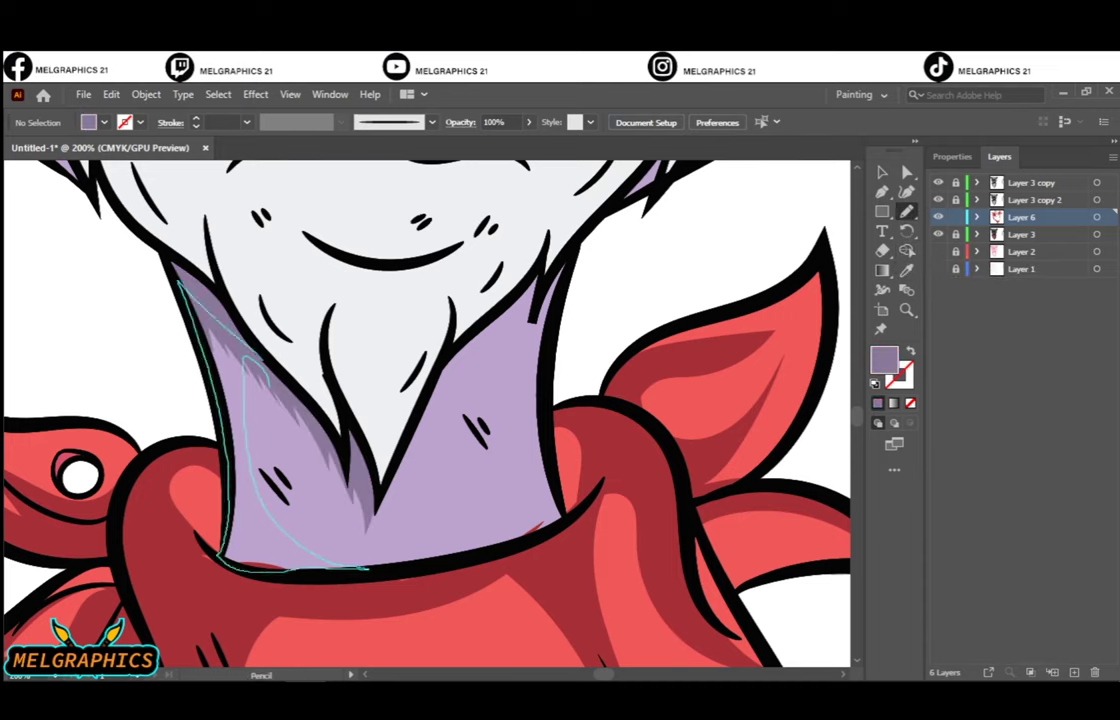
Shade the upper eyebrow, around the left eye and along the ear edge in darker purple
scroll(315, 415, "up", 2)
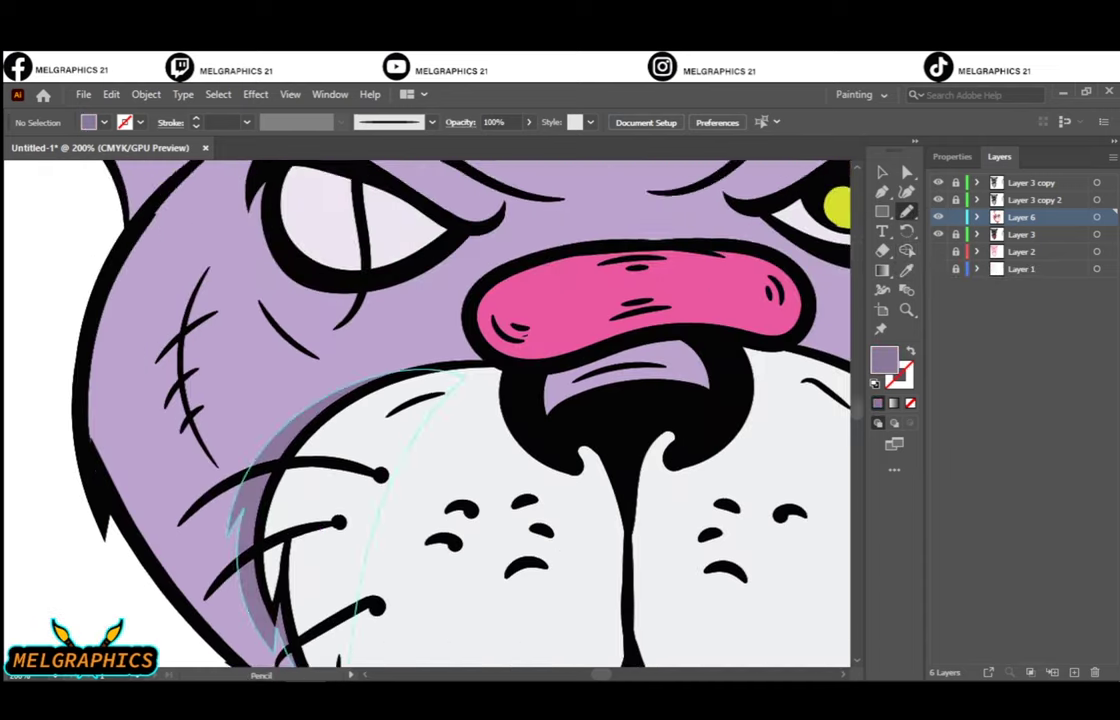
scroll(315, 415, "up", 3)
left_click_drag(288, 247, 565, 359)
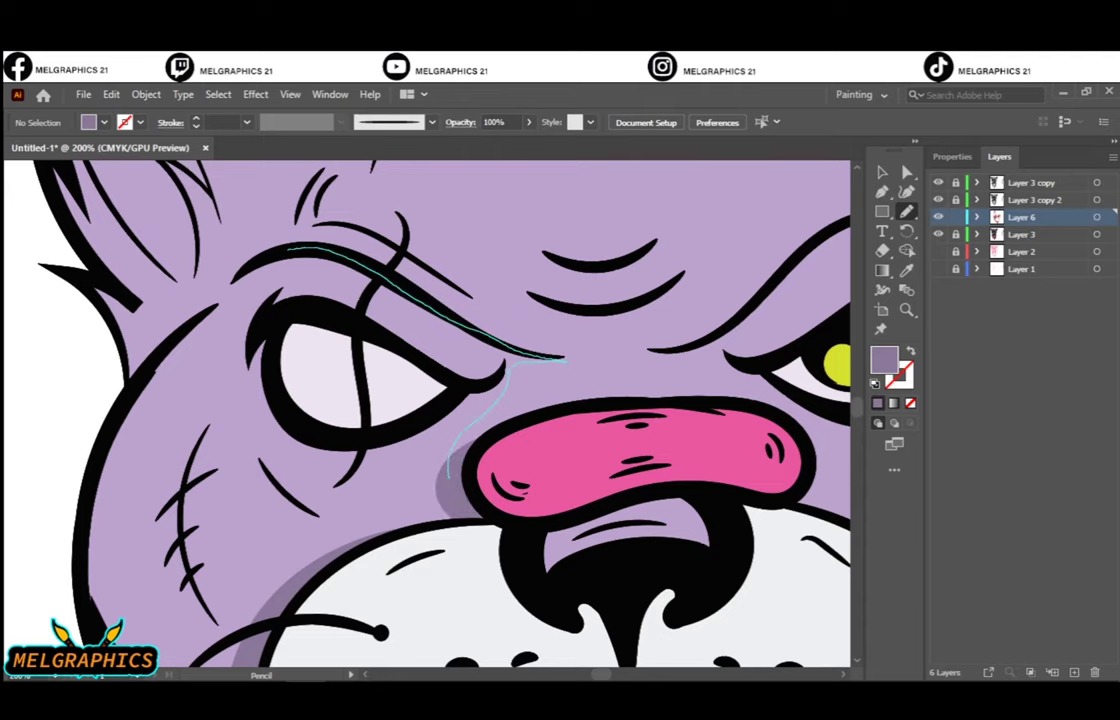
mouse_move(448, 475)
left_mouse_down()
mouse_move(440, 470)
mouse_move(580, 360)
left_mouse_up()
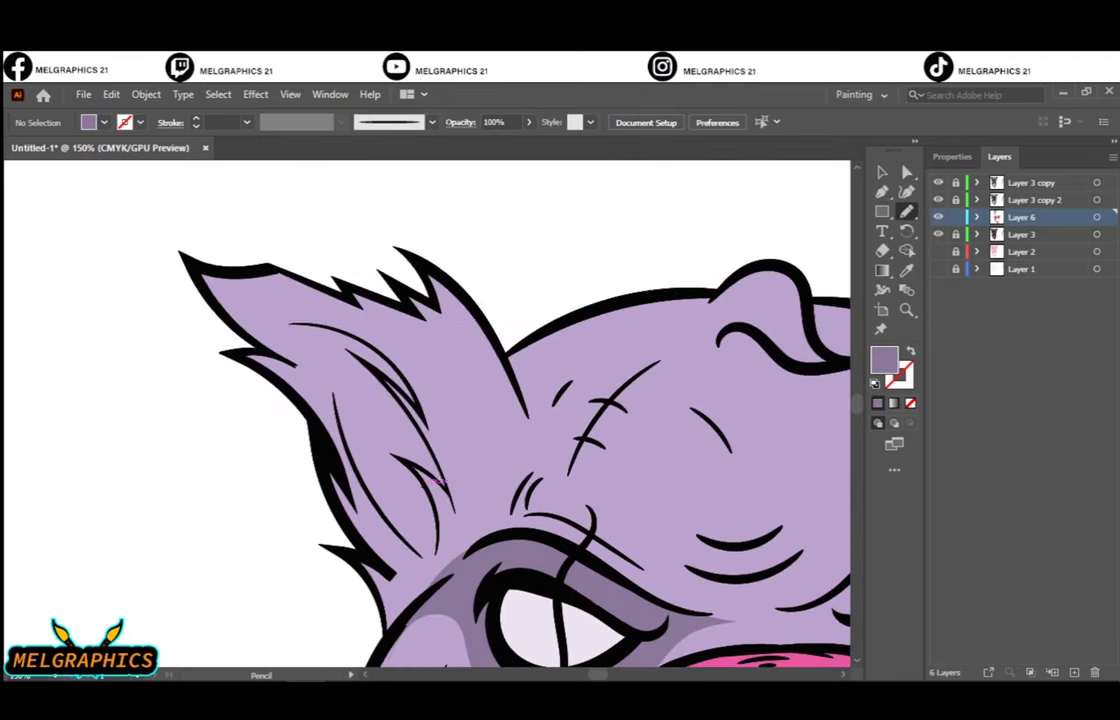
left_click_drag(386, 622, 372, 522)
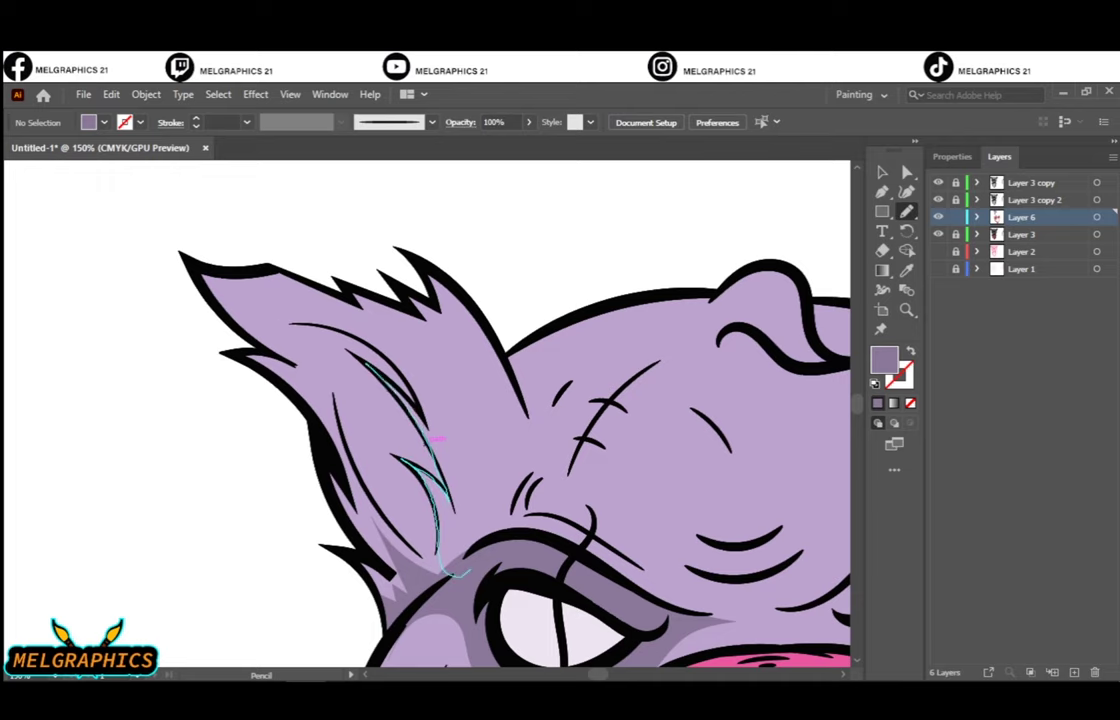
key("ctrl+0")
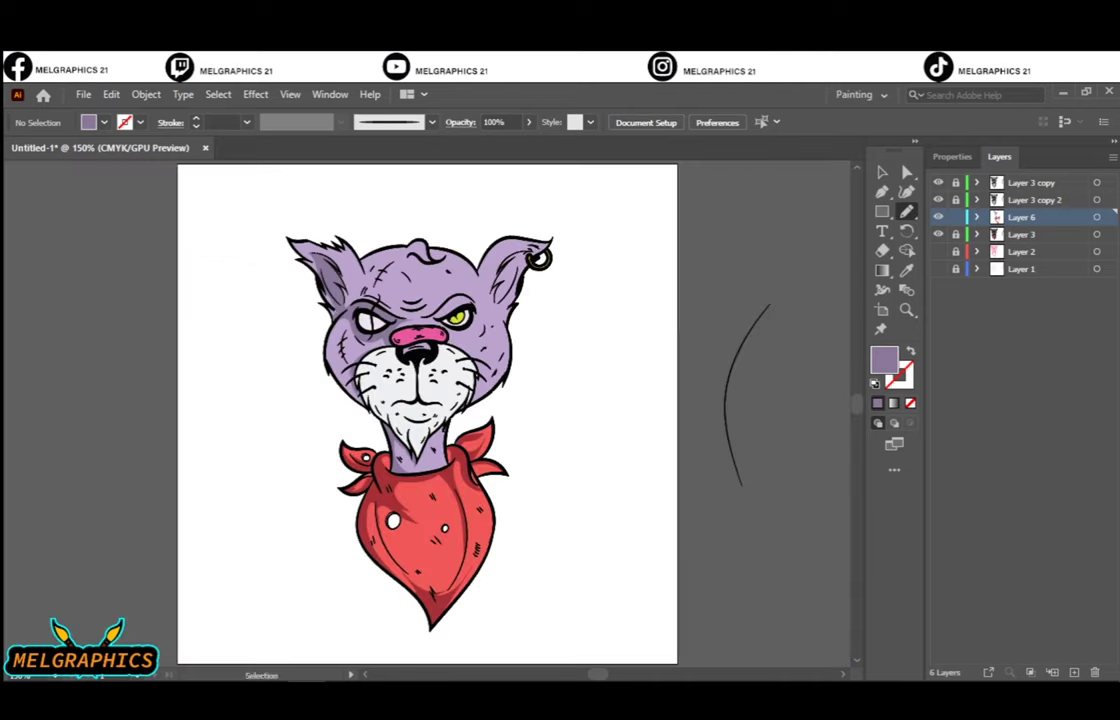
Add darker purple shadows near the eye and under the forehead curl
scroll(420, 230, "up", 5)
left_click_drag(158, 583, 160, 515)
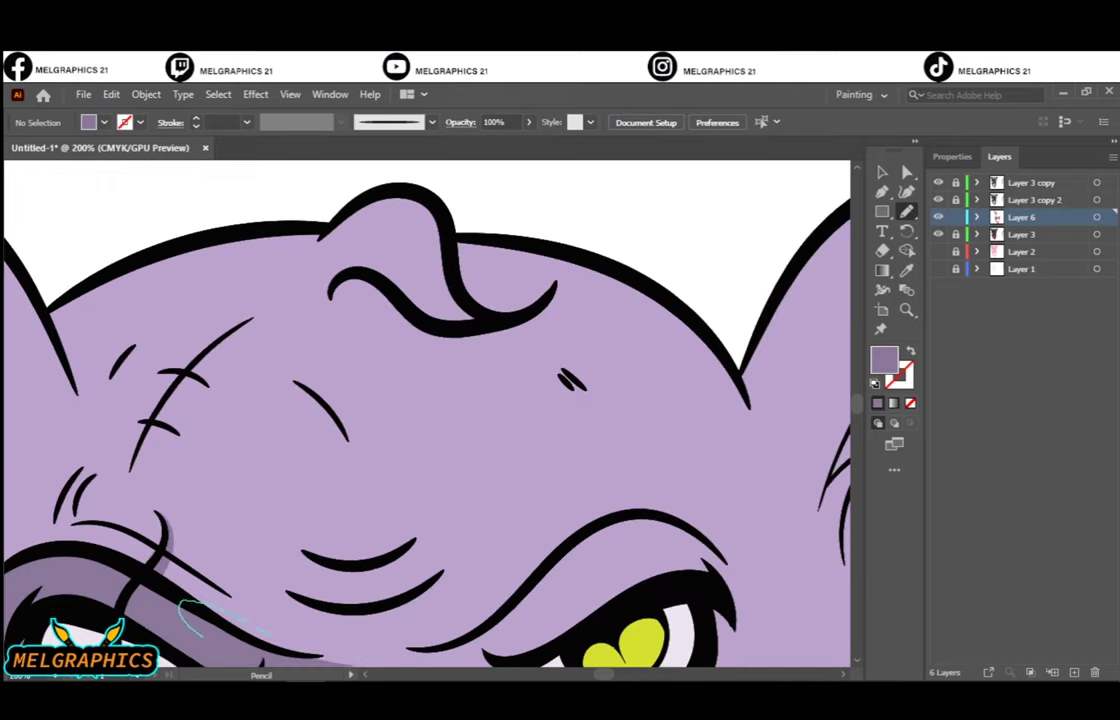
key("ctrl+0")
scroll(380, 588, "up", 5)
scroll(380, 588, "up", 2)
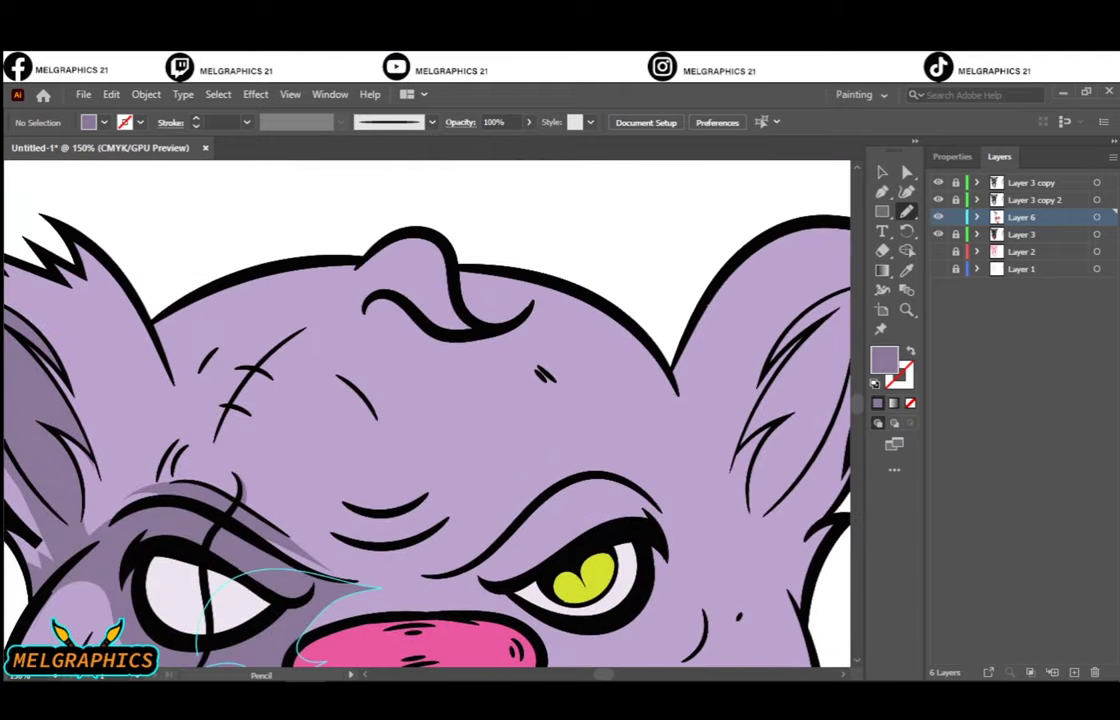
left_click_drag(452, 338, 368, 302)
key("ctrl+0")
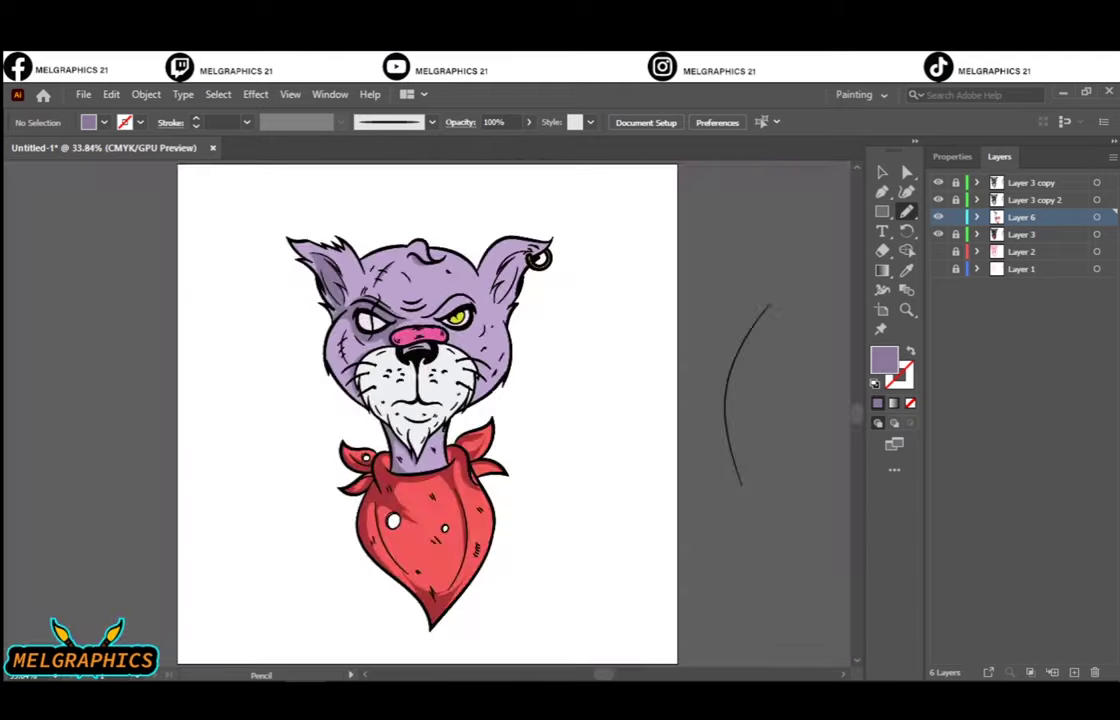
Shade beside the cheek scar in darker purple
scroll(330, 320, "up", 5)
scroll(320, 430, "up", 2)
left_click_drag(355, 250, 368, 545)
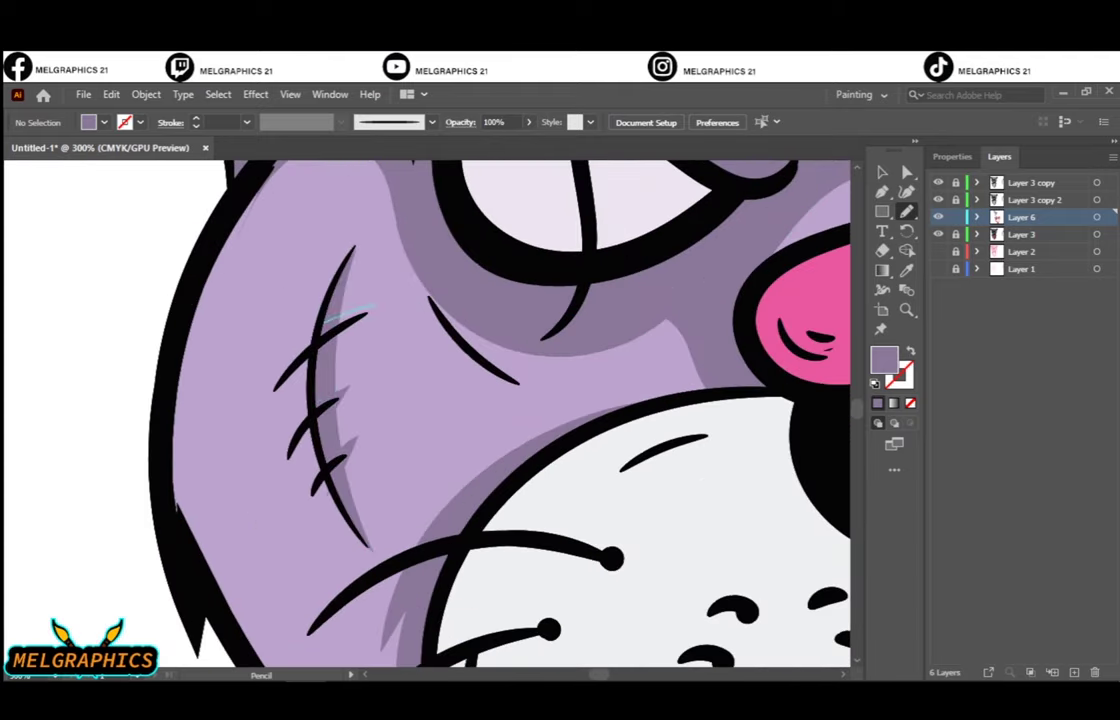
key("ctrl+0")
scroll(445, 393, "up", 5)
scroll(312, 350, "up", 2)
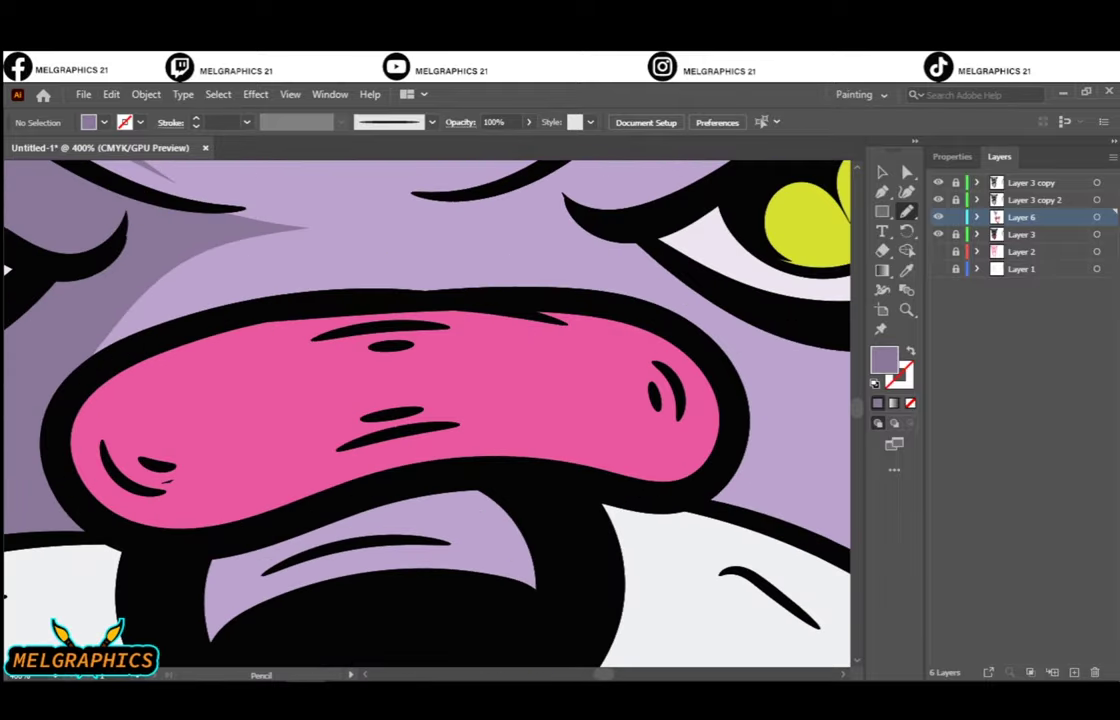
scroll(320, 400, "down", 3)
key("ctrl+0")
Draw a closed darker purple shadow inside the right ear
scroll(330, 430, "up", 3)
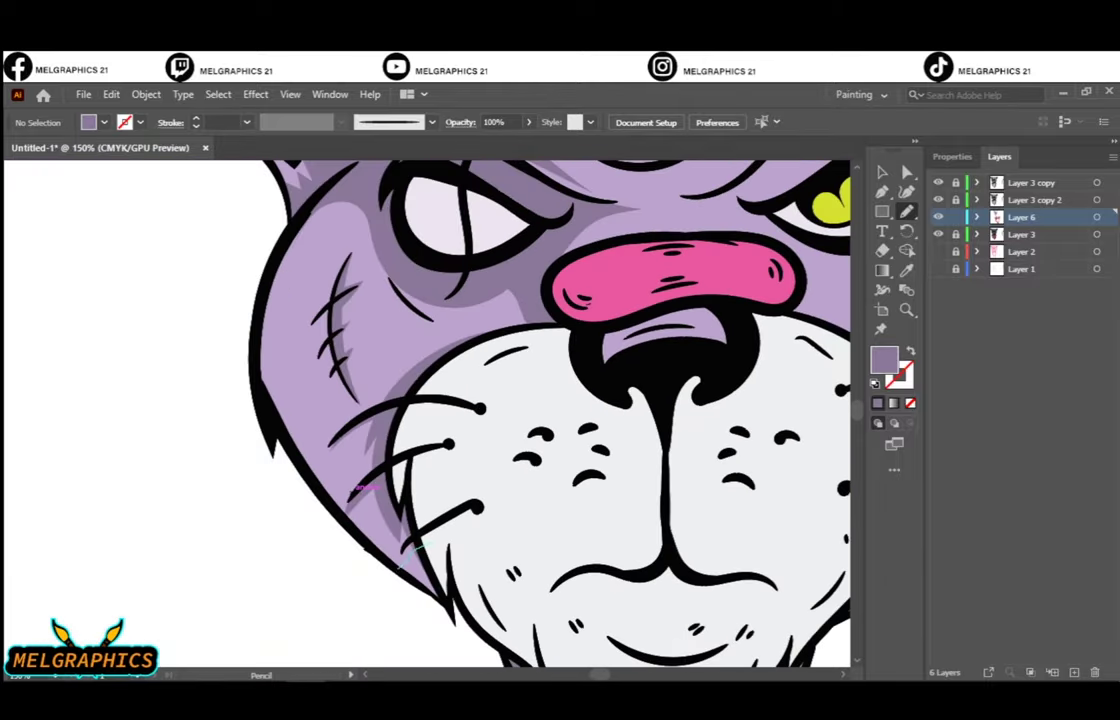
scroll(360, 485, "right", 5)
scroll(520, 515, "right", 2)
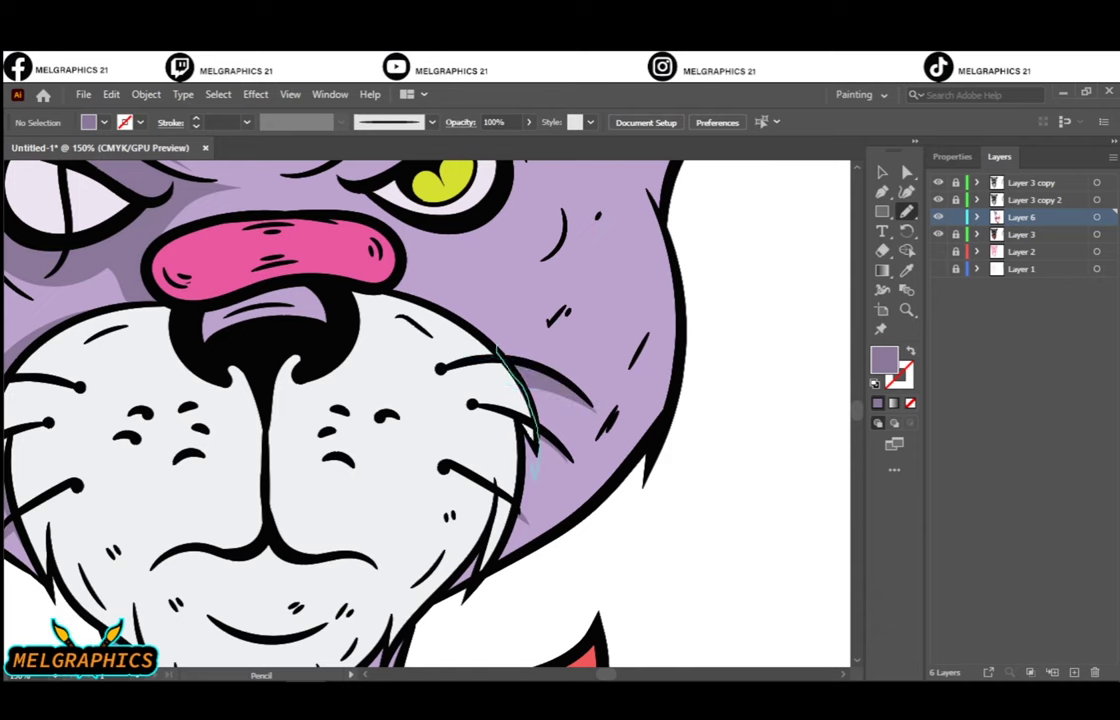
scroll(640, 540, "up", 5)
scroll(636, 535, "up", 5)
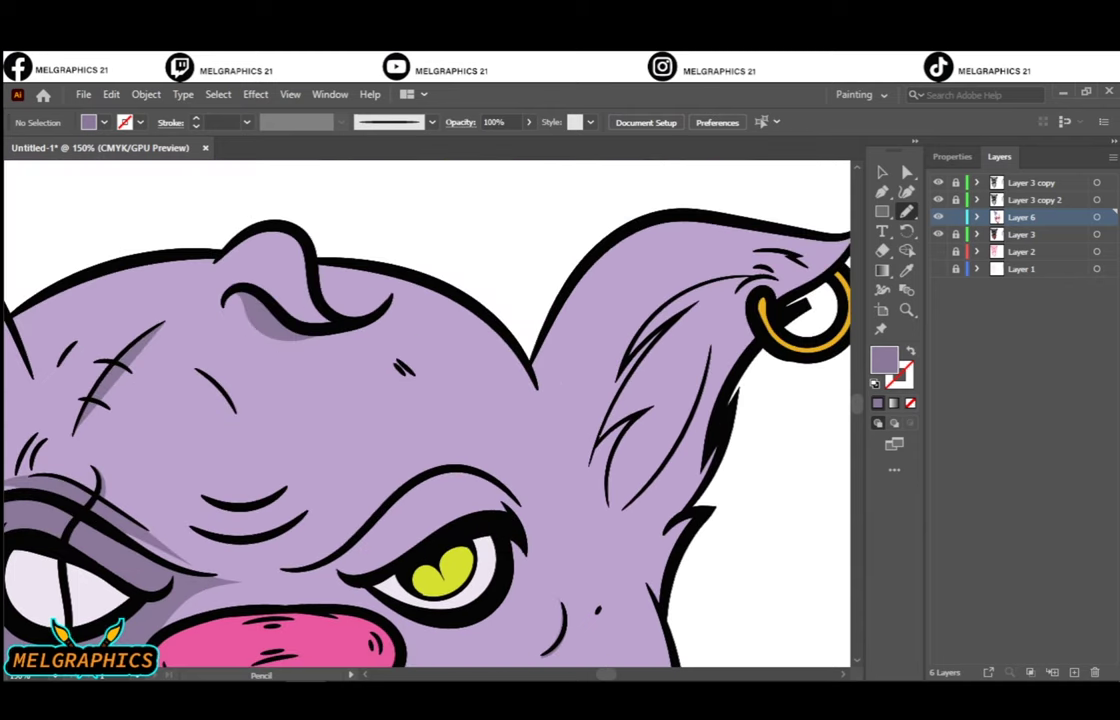
left_click_drag(655, 598, 660, 492)
left_click_drag(660, 328, 612, 500)
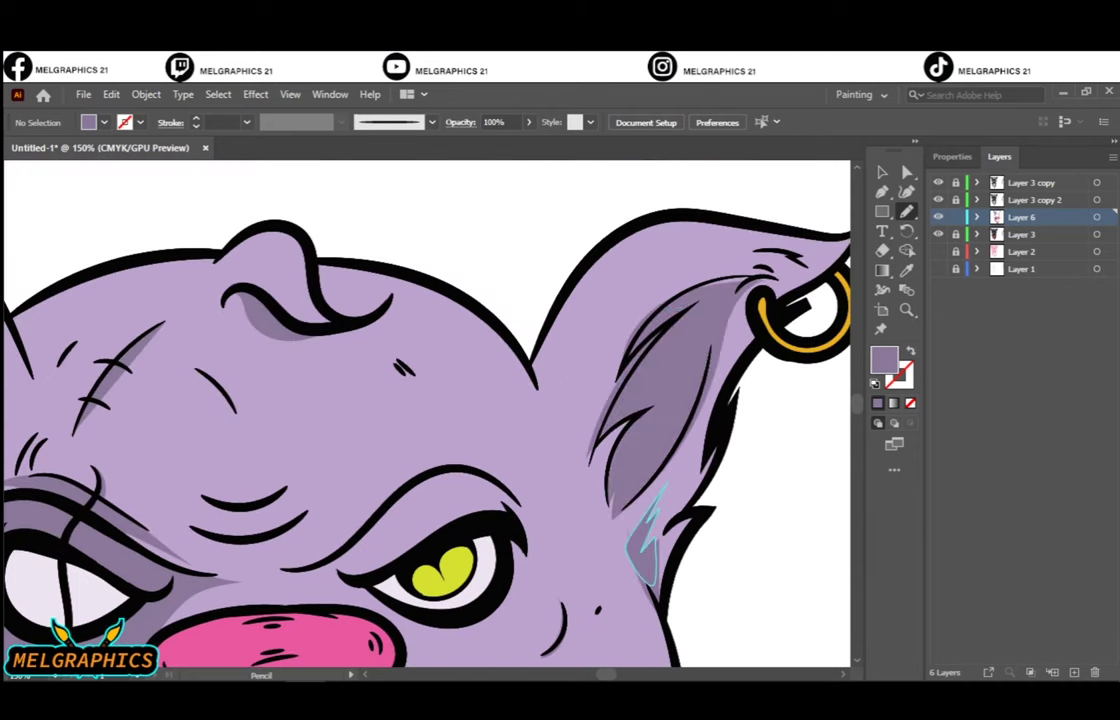
key("ctrl+0")
Shade beneath the right eyebrow and under the right eye
scroll(510, 420, "up", 3)
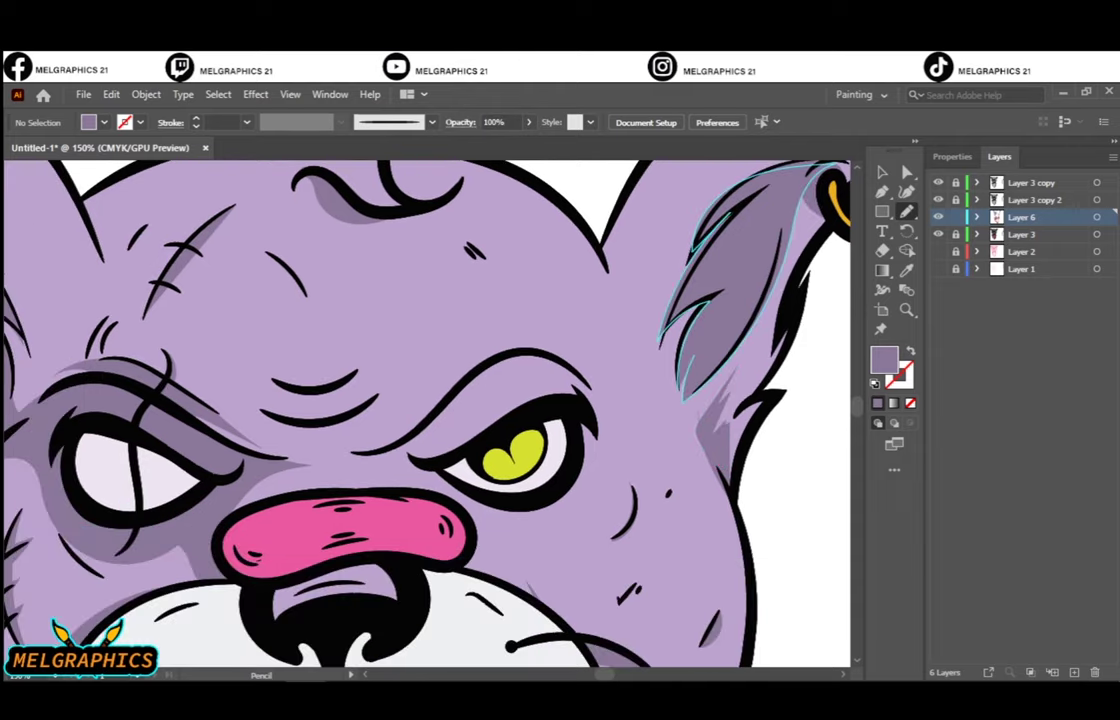
left_click_drag(585, 390, 590, 470)
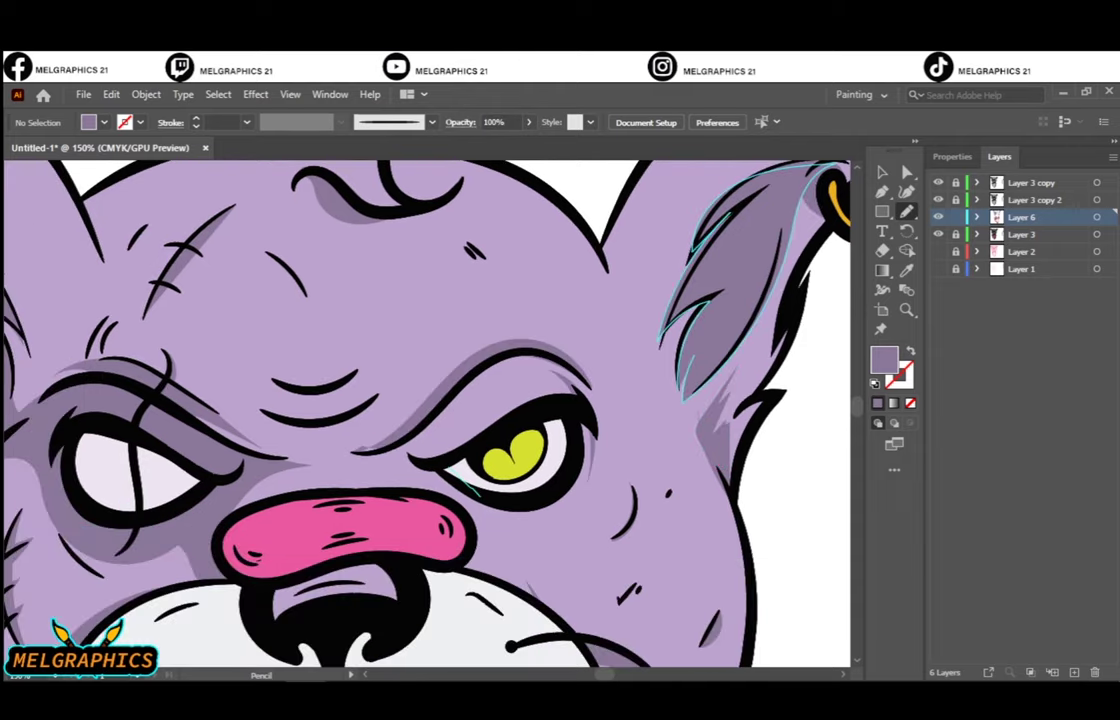
left_click_drag(410, 457, 585, 425)
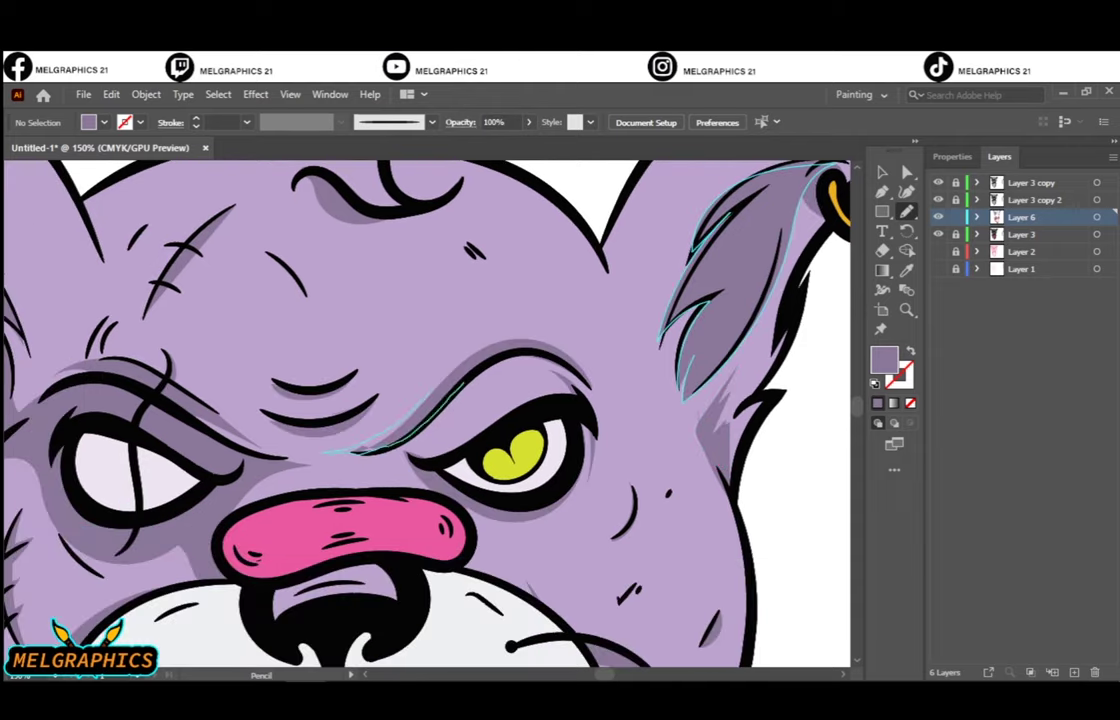
key("ctrl+0")
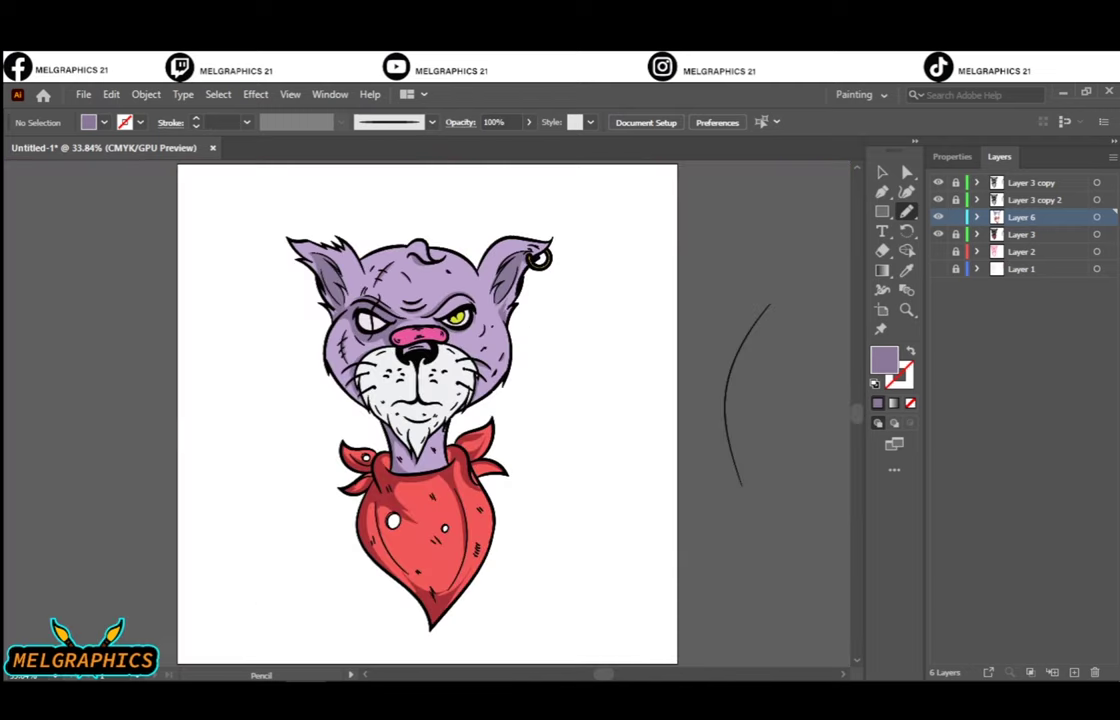
Create a new layer for muzzle shading and set a light grey fill
key("ctrl+plus")
key("ctrl+plus")
key("ctrl+l")
key("i")
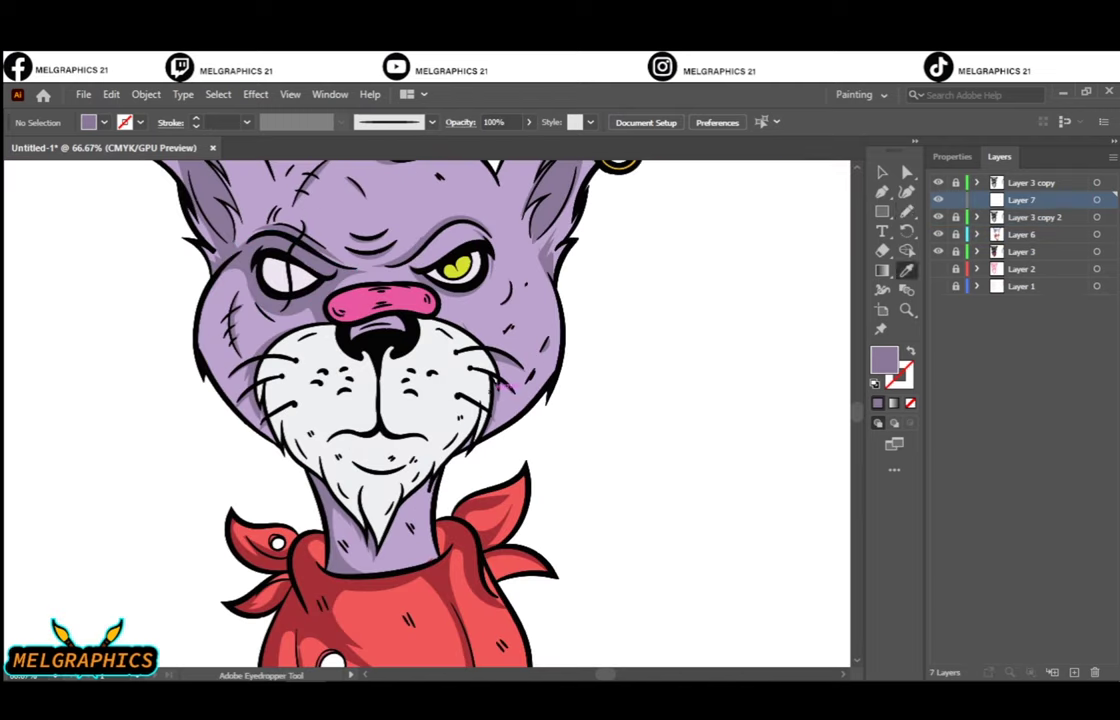
double_click(884, 358)
key("Return")
key("ctrl+plus")
key("ctrl+plus")
key("ctrl+plus")
key("n")
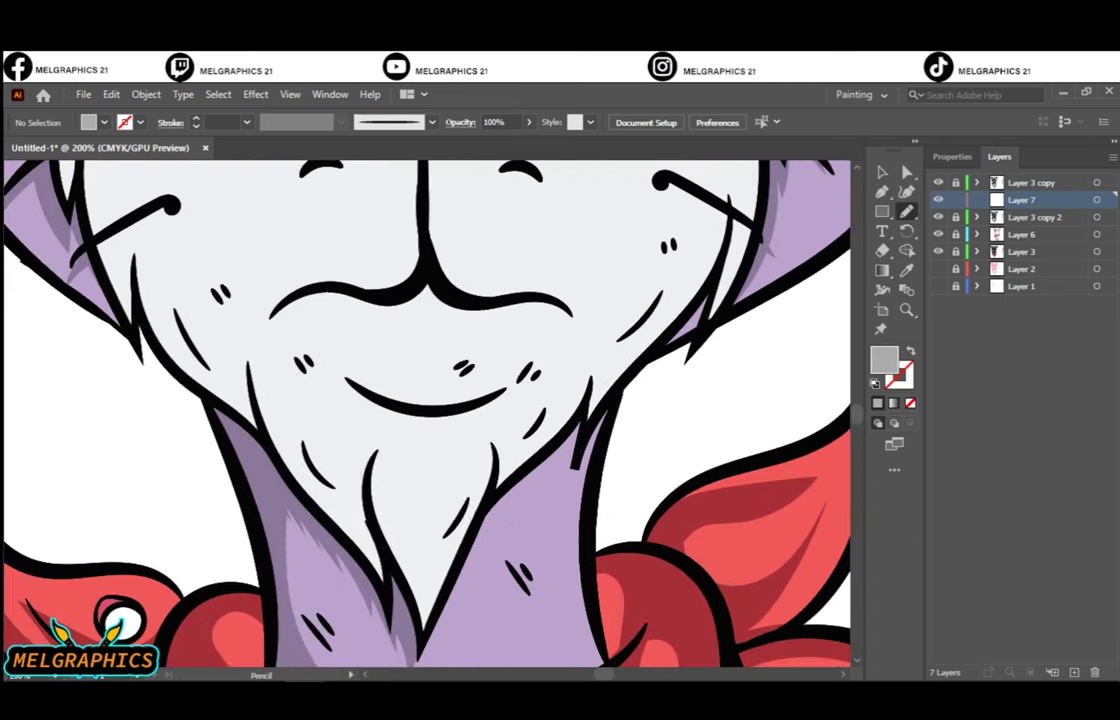
Draw grey shadows along the goatee, right chin edge, and under and above the mouth
left_click_drag(488, 428, 375, 458)
left_click_drag(592, 348, 492, 458)
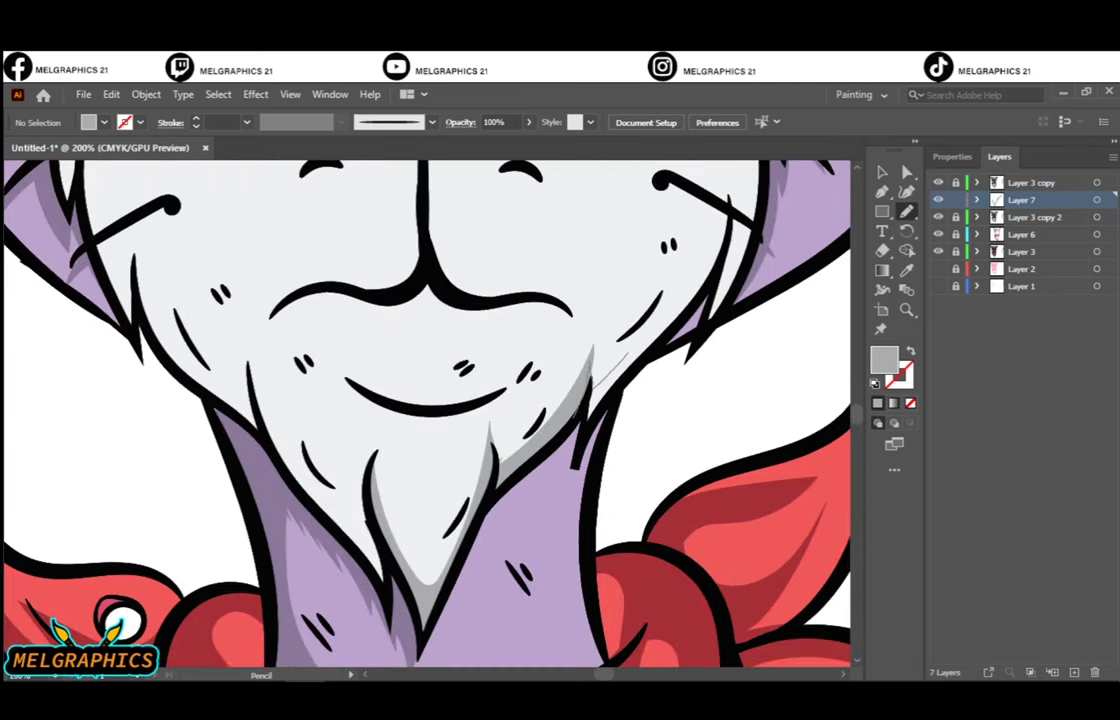
key("ctrl+plus")
scroll(427, 410, "up", 1)
scroll(427, 410, "up", 2)
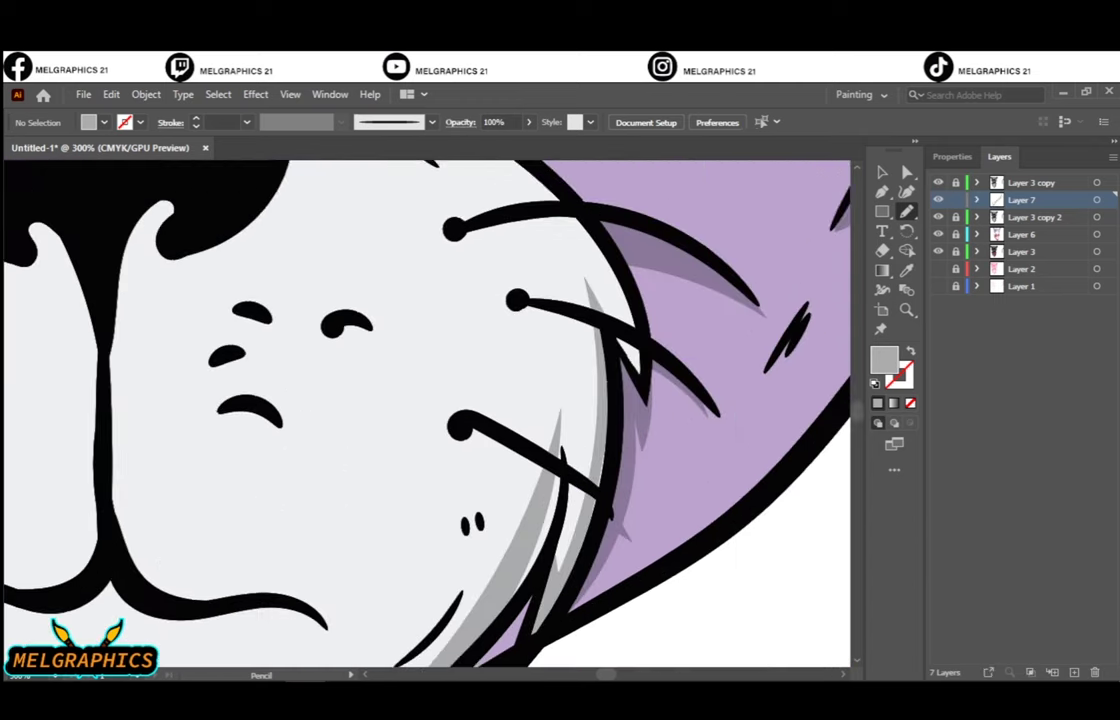
scroll(427, 410, "up", 5)
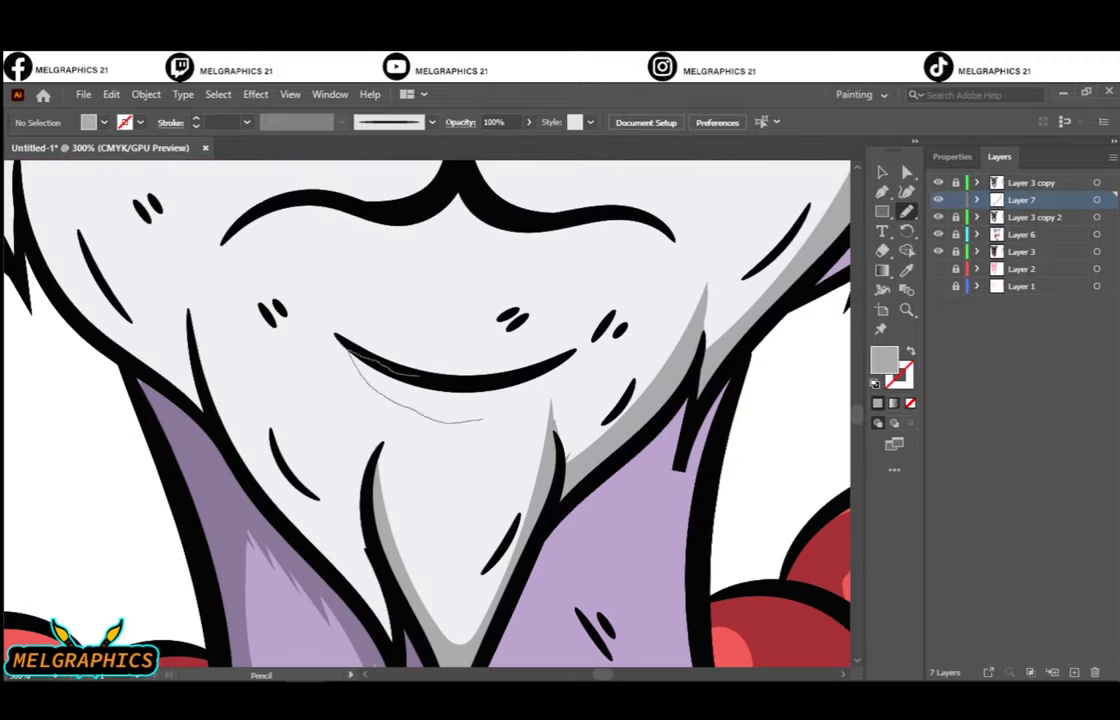
left_click_drag(483, 420, 570, 355)
left_click_drag(215, 235, 590, 250)
key("ctrl+minus")
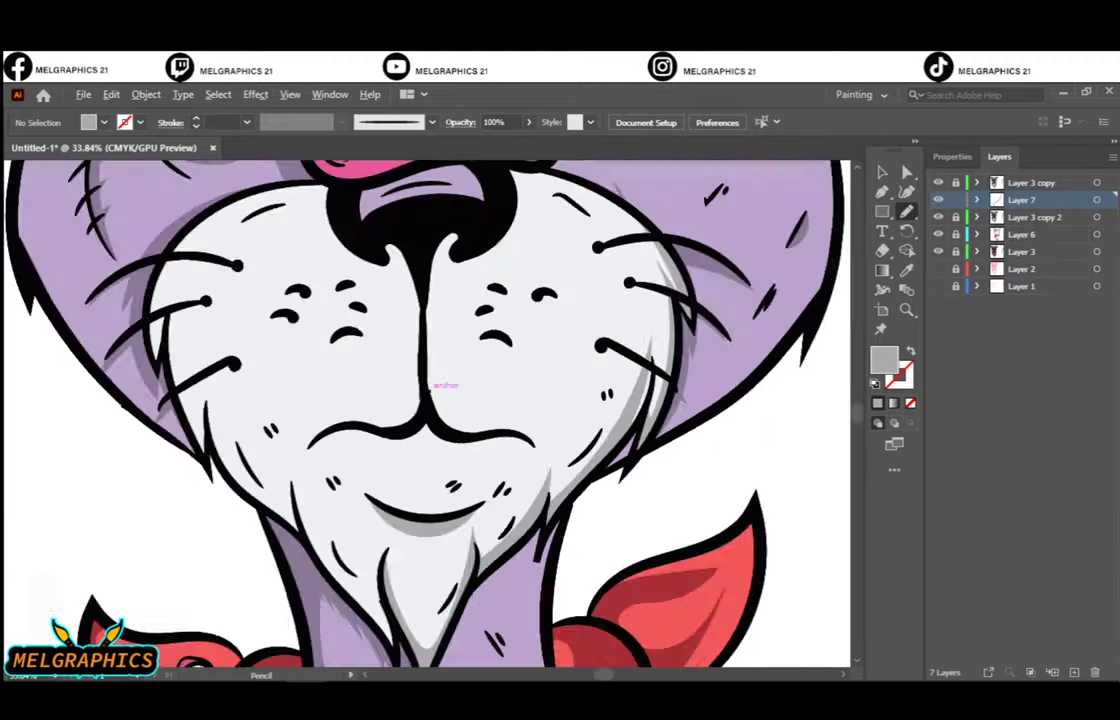
Add grey shading under the mustache and a darker gold shadow on the earring
left_click_drag(255, 440, 536, 470)
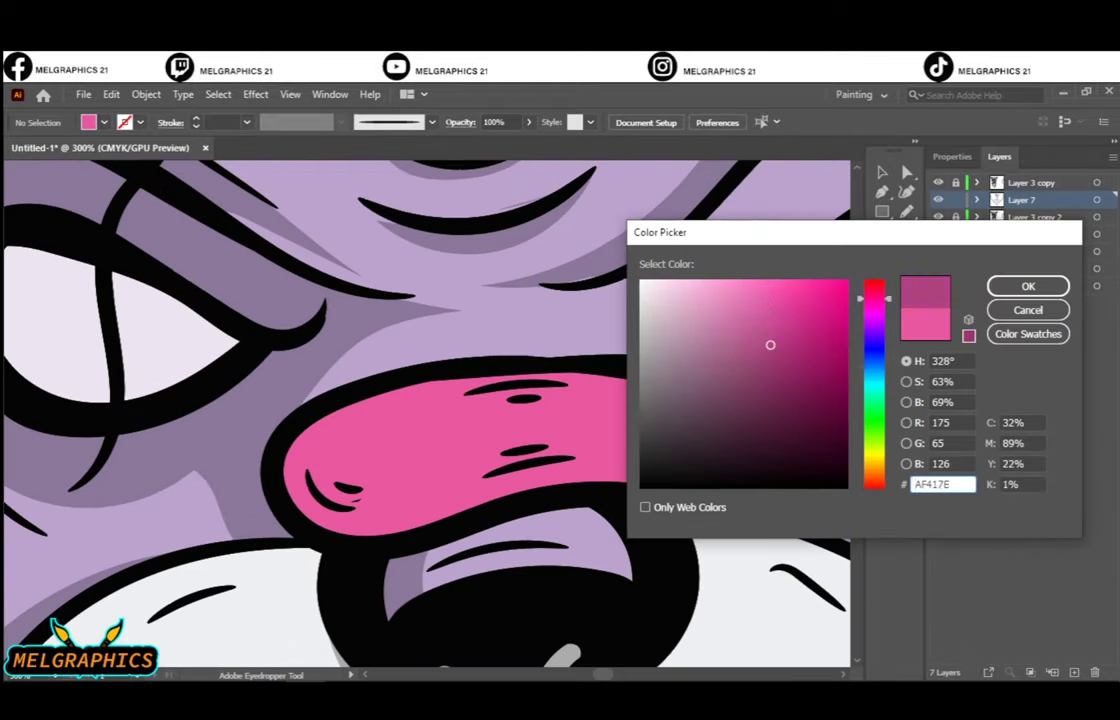
key("Return")
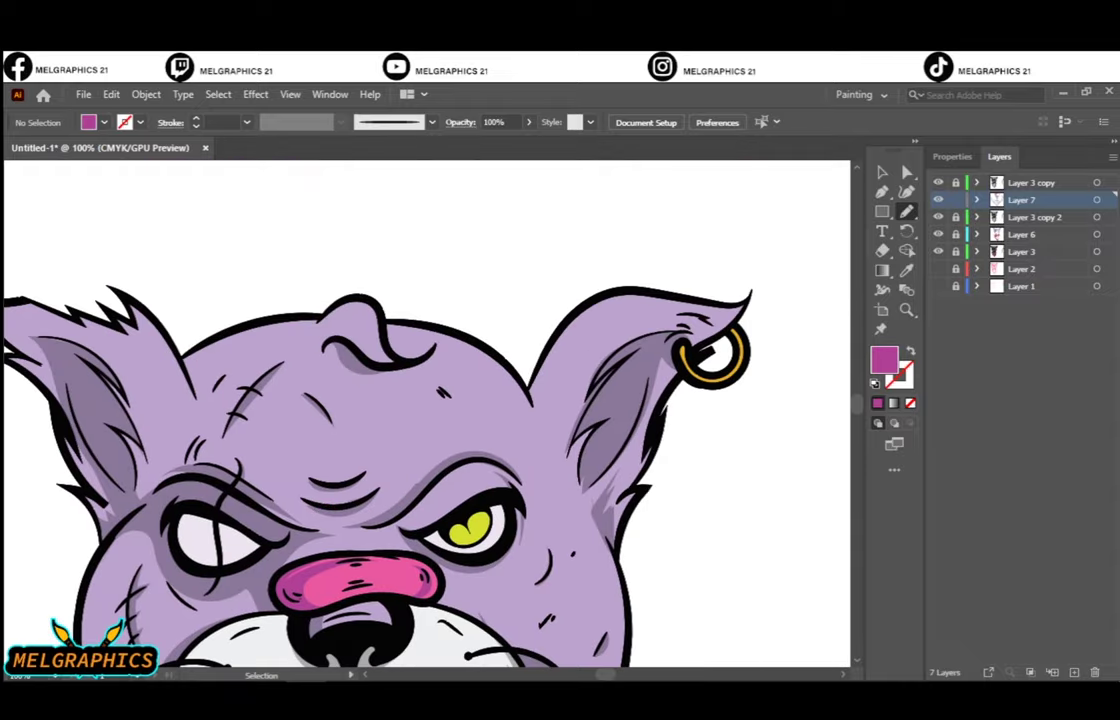
left_click(750, 318)
key("n")
left_click_drag(515, 310, 640, 430)
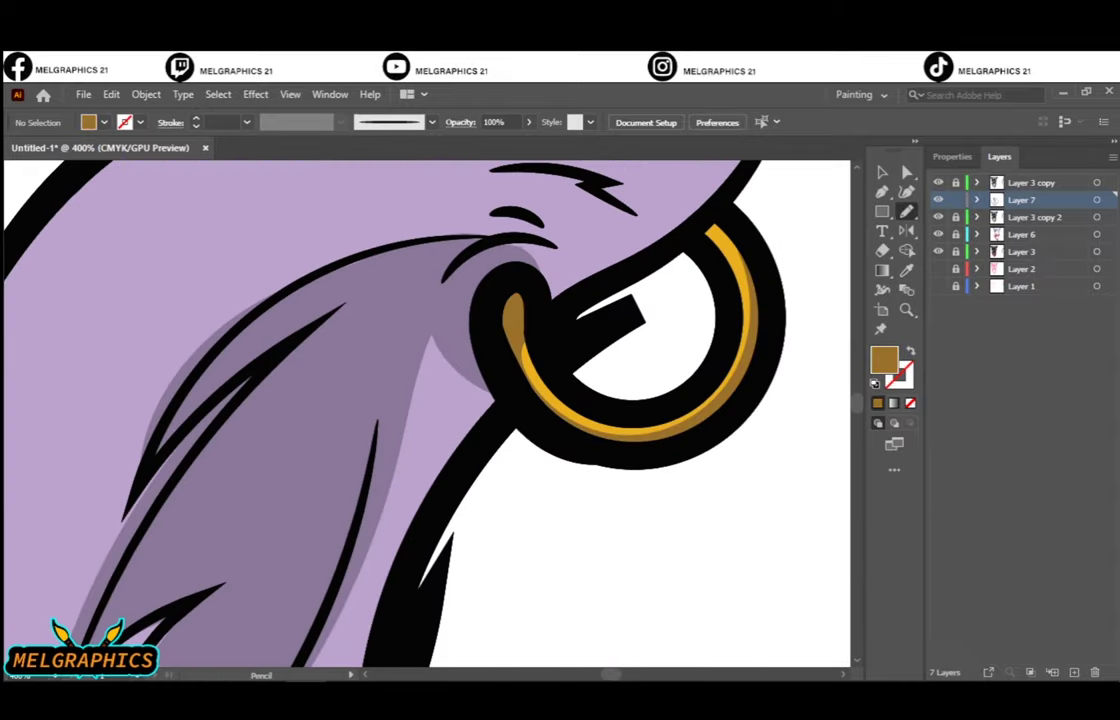
key("ctrl+minus")
key("ctrl+minus")
key("ctrl+minus")
Draw pale lavender shading in the left and right eye whites
scroll(221, 496, "up", 5)
double_click(884, 360)
left_click(1028, 285)
left_click_drag(335, 625, 455, 562)
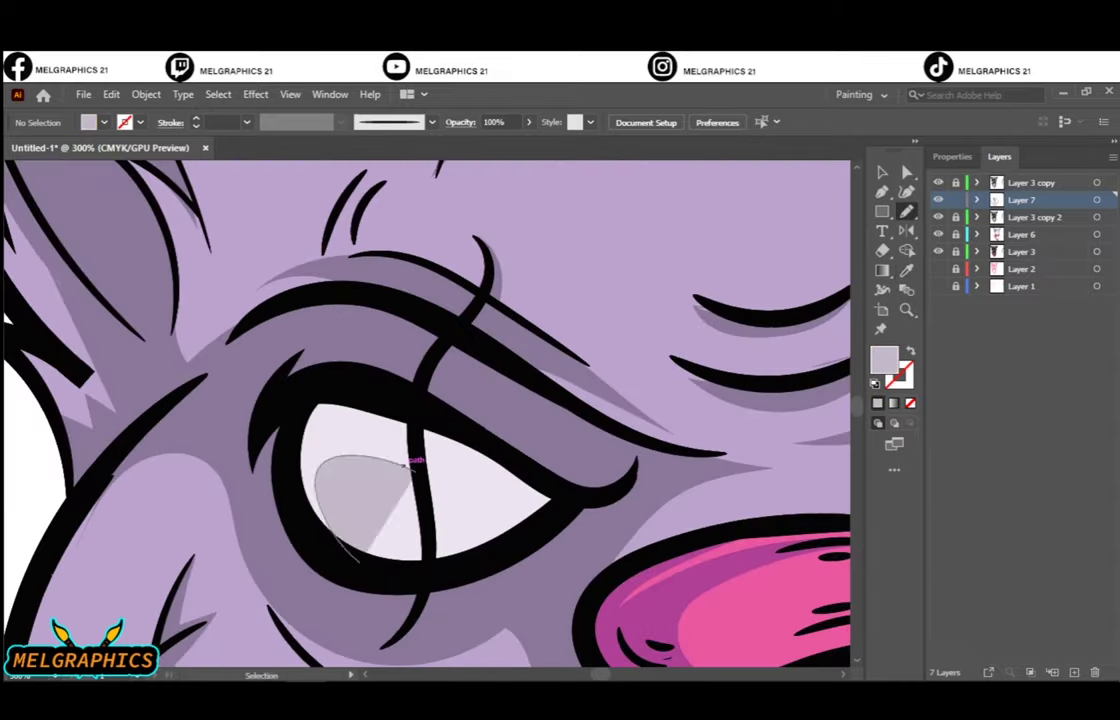
key("ctrl+0")
scroll(458, 340, "up", 10)
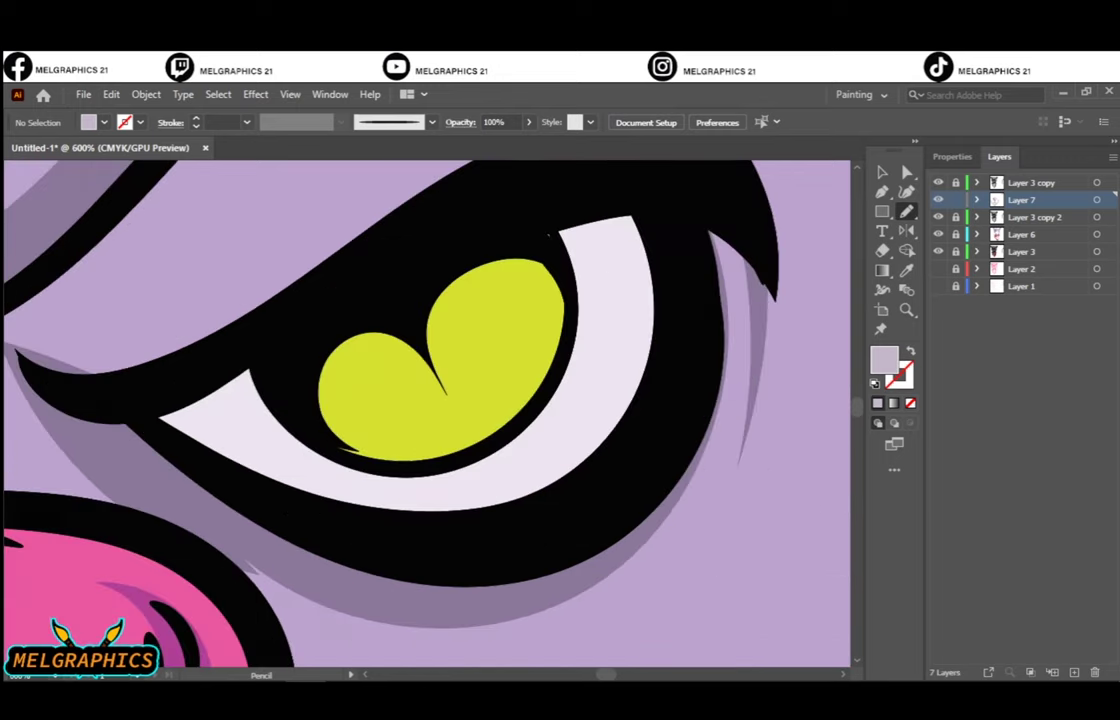
mouse_move(545, 228)
left_mouse_down()
mouse_move(658, 236)
mouse_move(548, 232)
left_mouse_up()
Draw darker olive shading inside the yellow iris
double_click(884, 360)
left_click(805, 345)
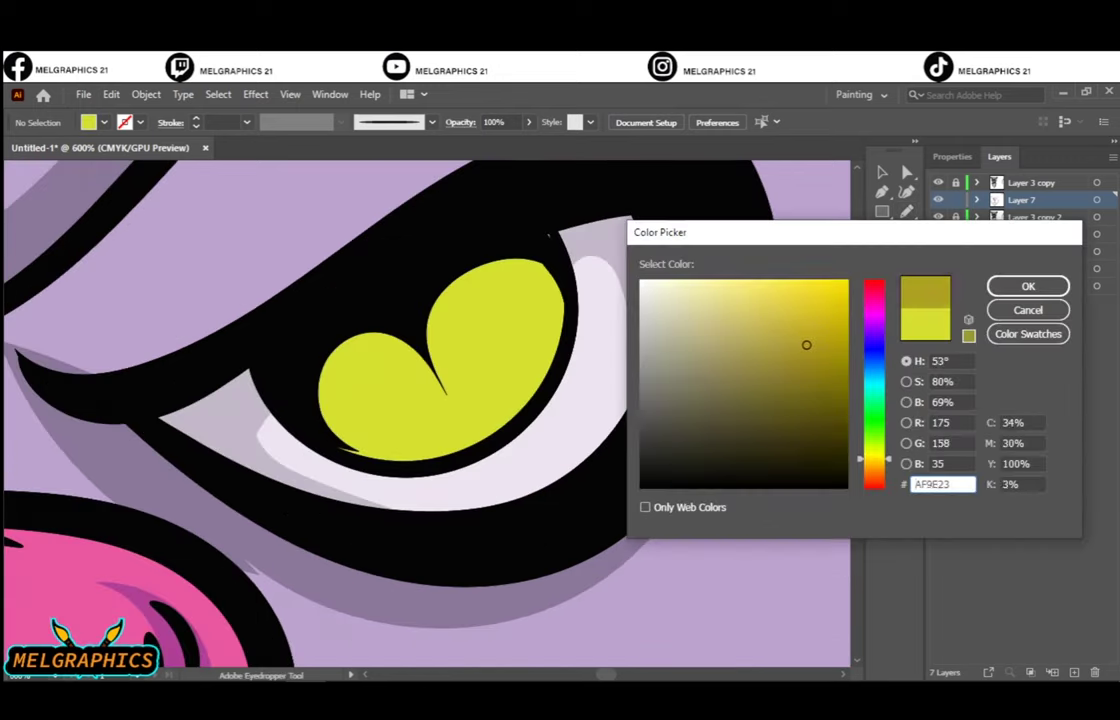
left_click(1028, 290)
mouse_move(380, 382)
left_mouse_down()
mouse_move(433, 467)
mouse_move(450, 215)
left_mouse_up()
key("ctrl+0")
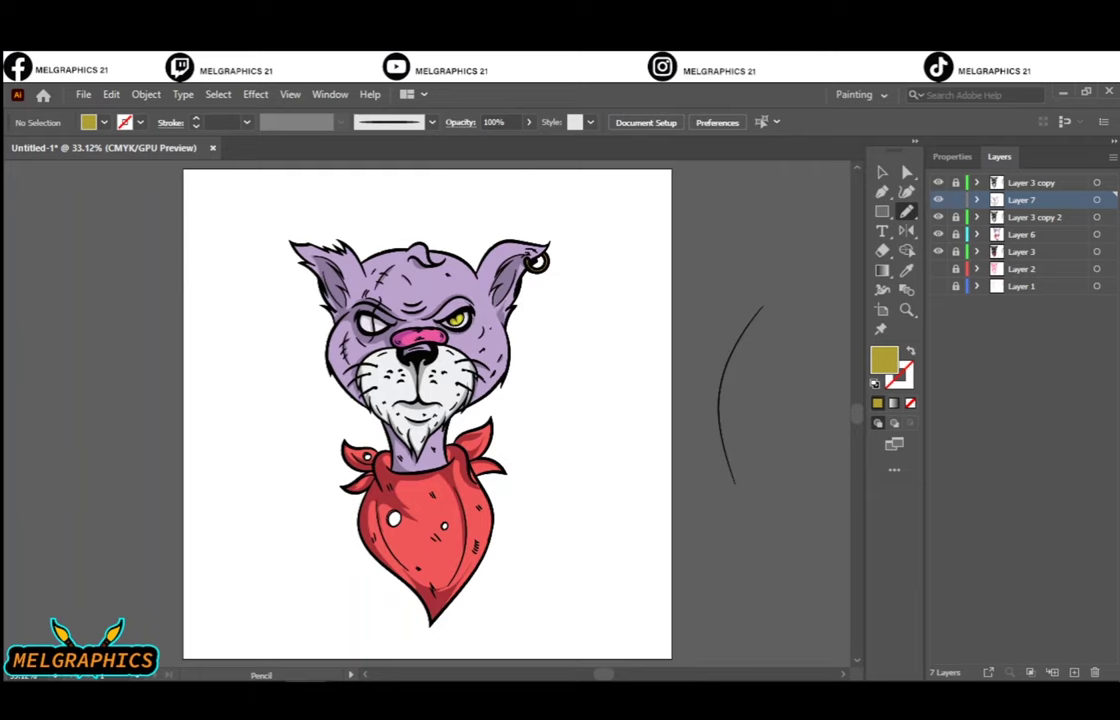
Add a new layer above Layer 6 and set the fill to white
left_click(1021, 234)
key("ctrl+l")
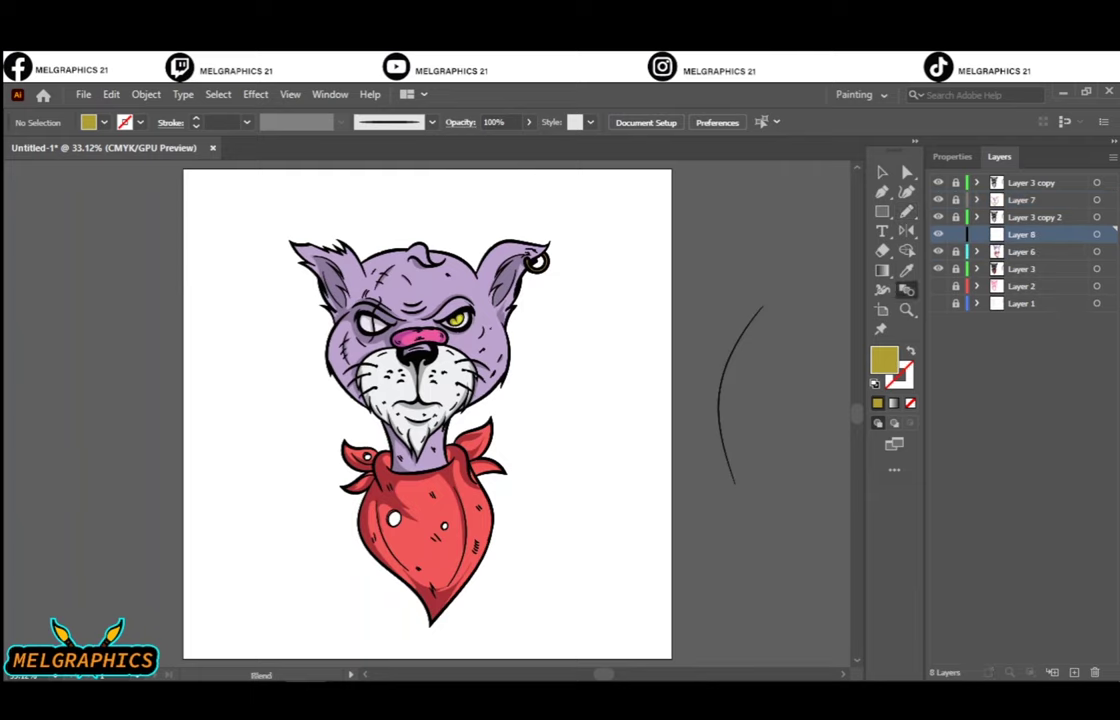
key("i")
left_click(620, 300)
scroll(400, 330, "up", 5)
key("n")
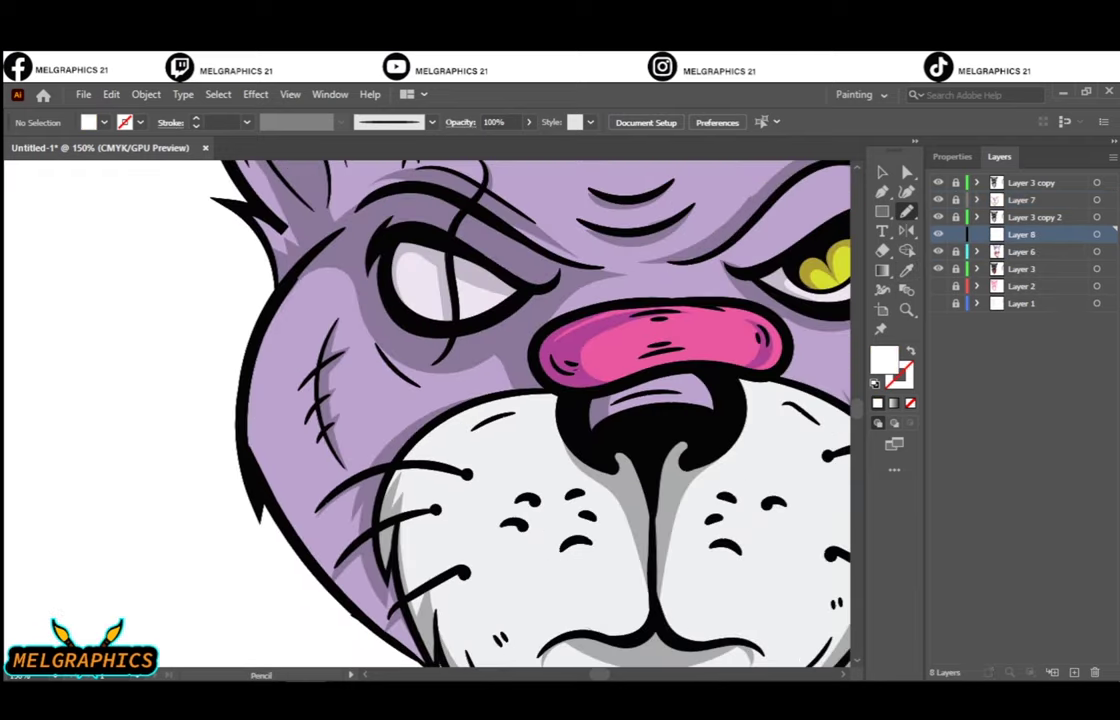
Draw white highlights inside the left ear and along its top edge
scroll(430, 400, "down", 3)
scroll(330, 250, "up", 5)
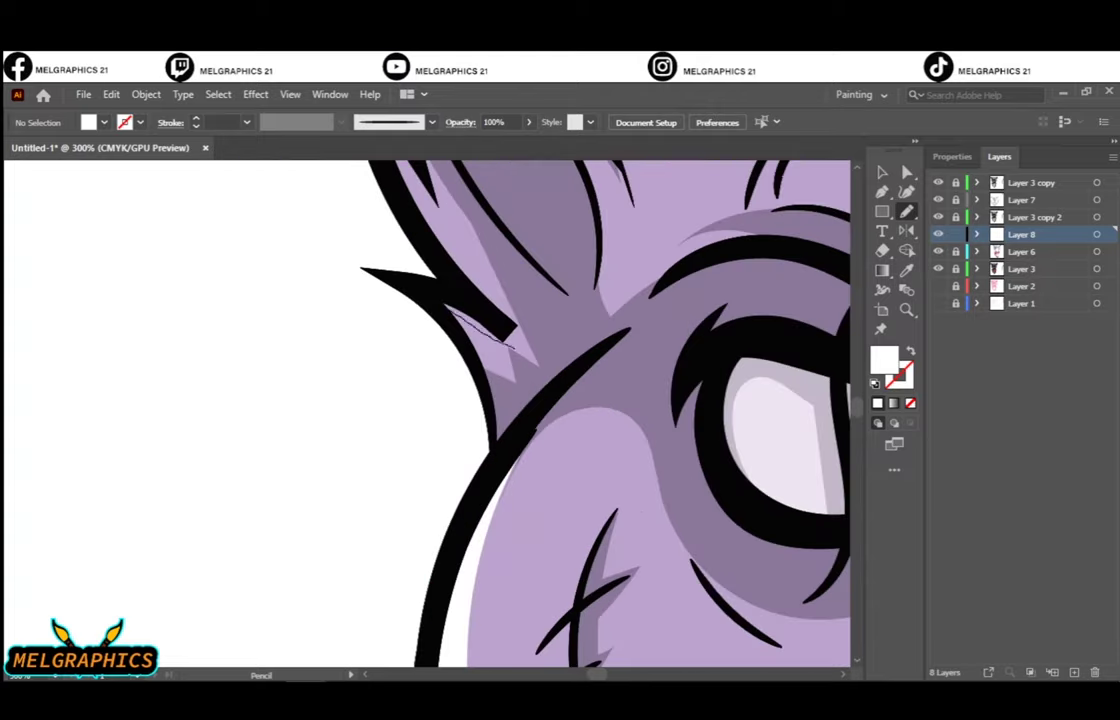
scroll(383, 566, "up", 4)
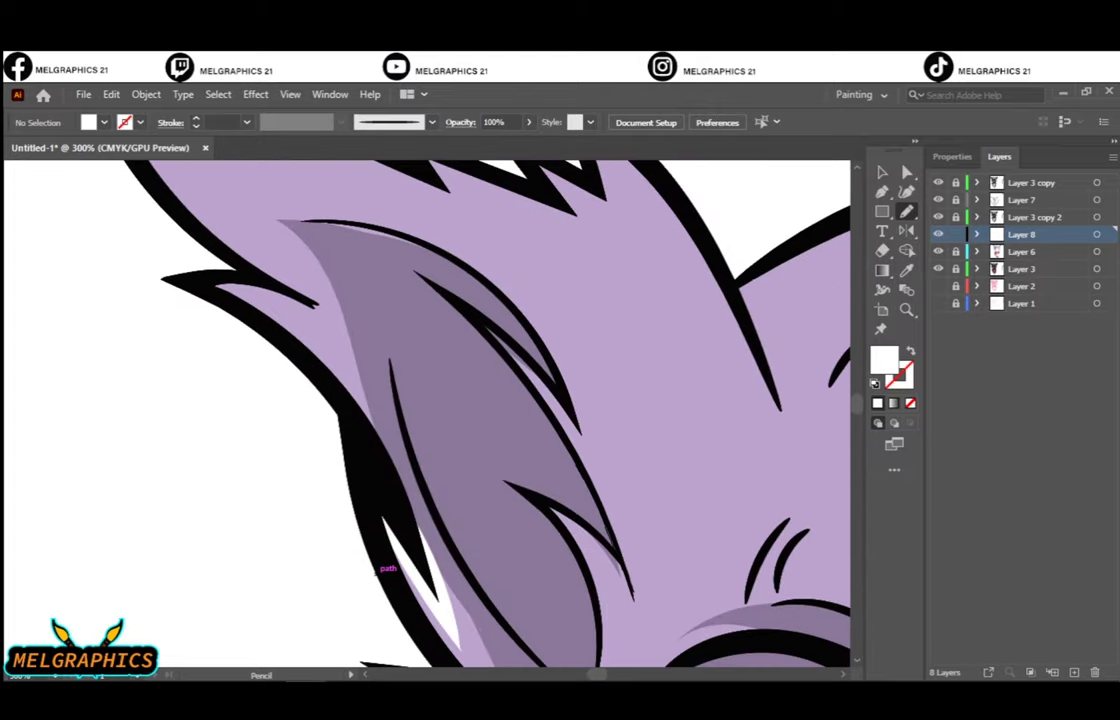
left_click_drag(490, 330, 550, 405)
scroll(382, 566, "down", 5)
scroll(300, 230, "up", 5)
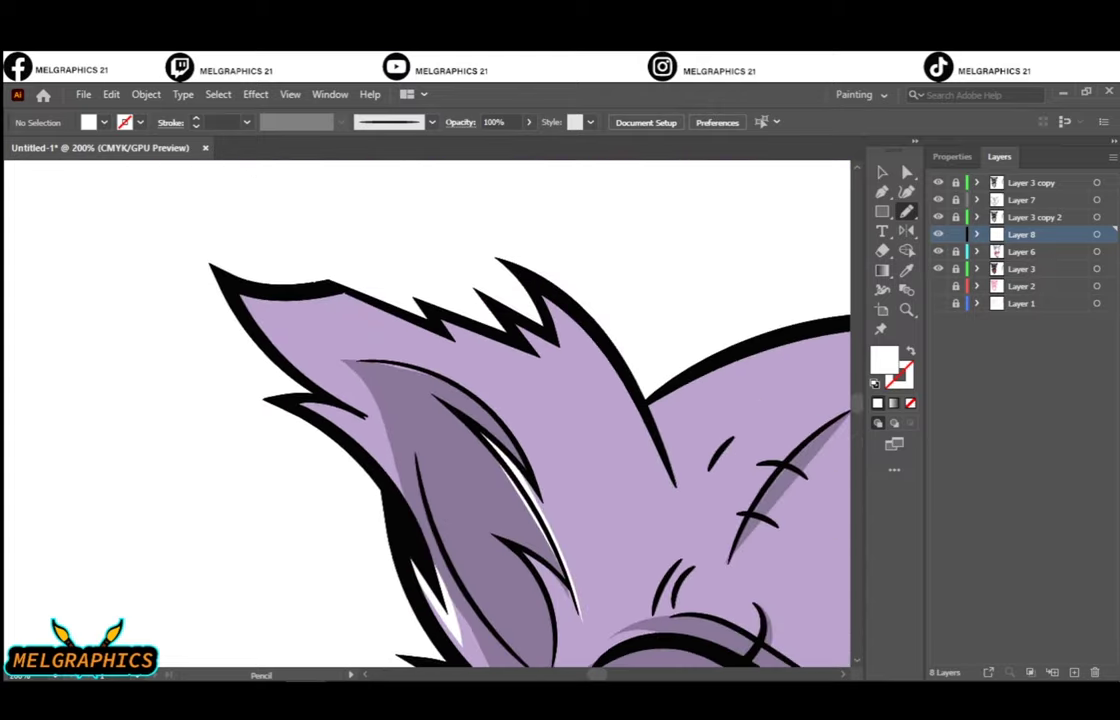
left_click_drag(440, 362, 574, 517)
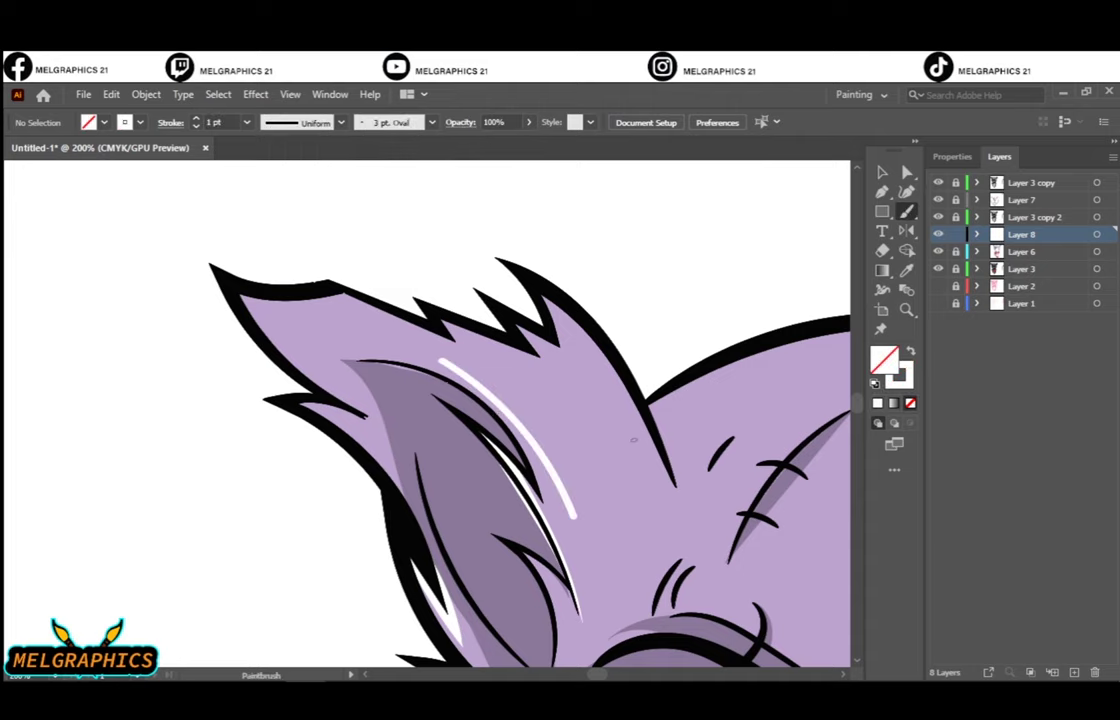
left_click_drag(585, 405, 665, 530)
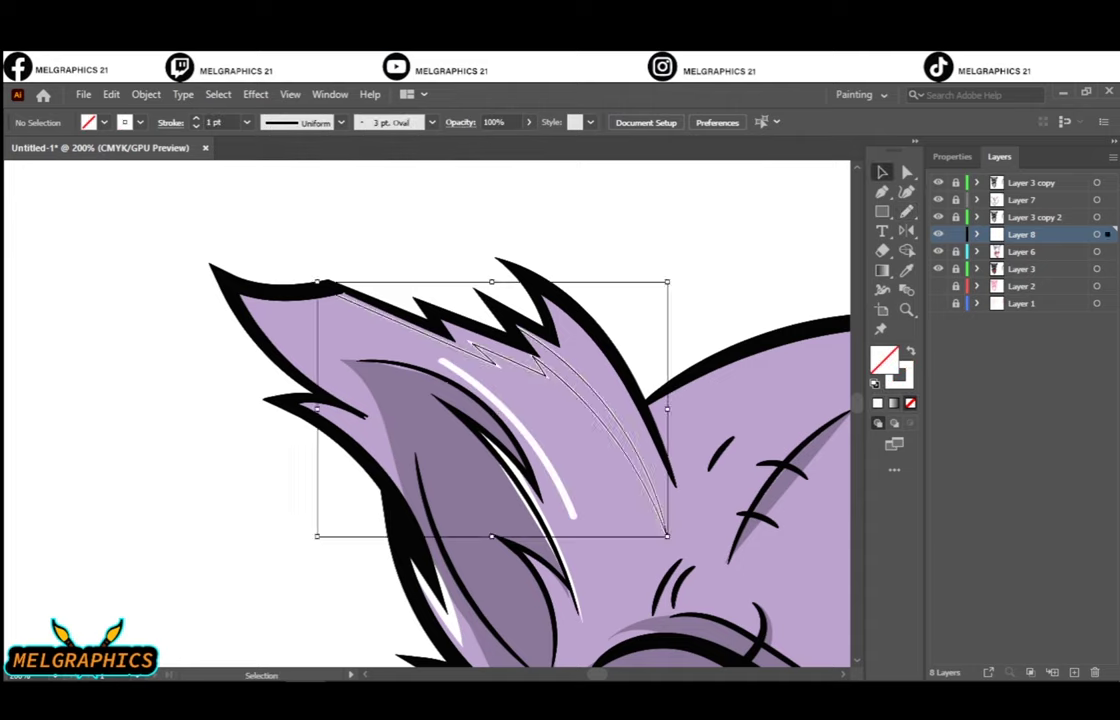
key("shift+x")
scroll(540, 380, "down", 5)
scroll(540, 380, "up", 2)
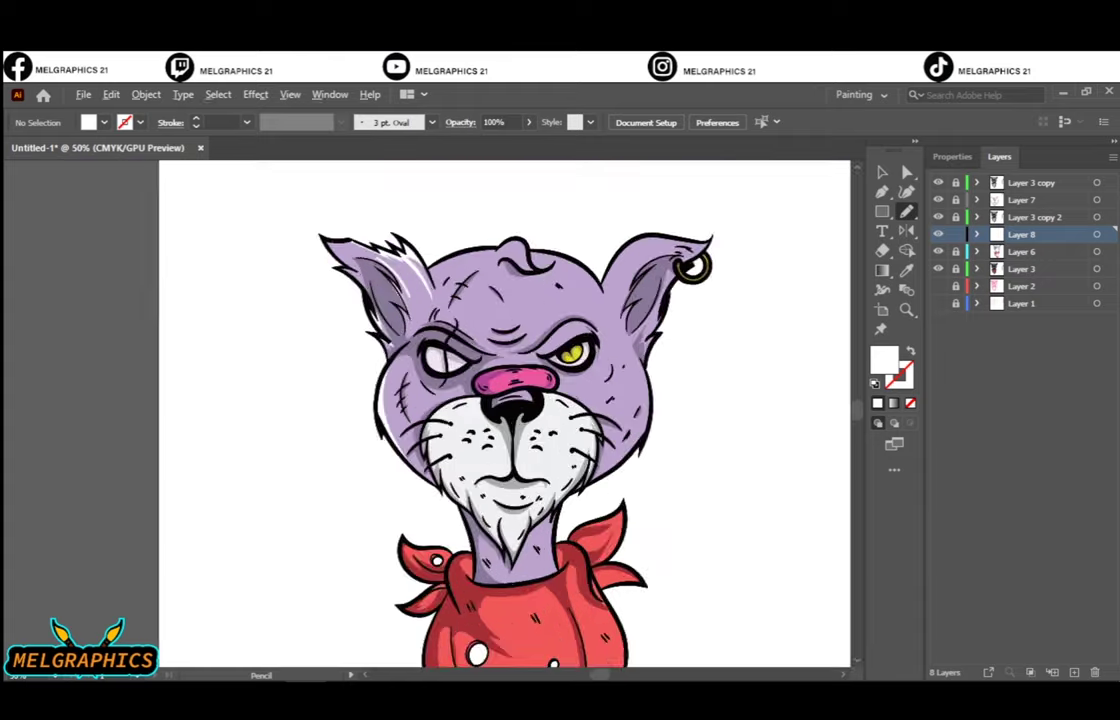
scroll(540, 380, "up", 5)
key("ctrl+0")
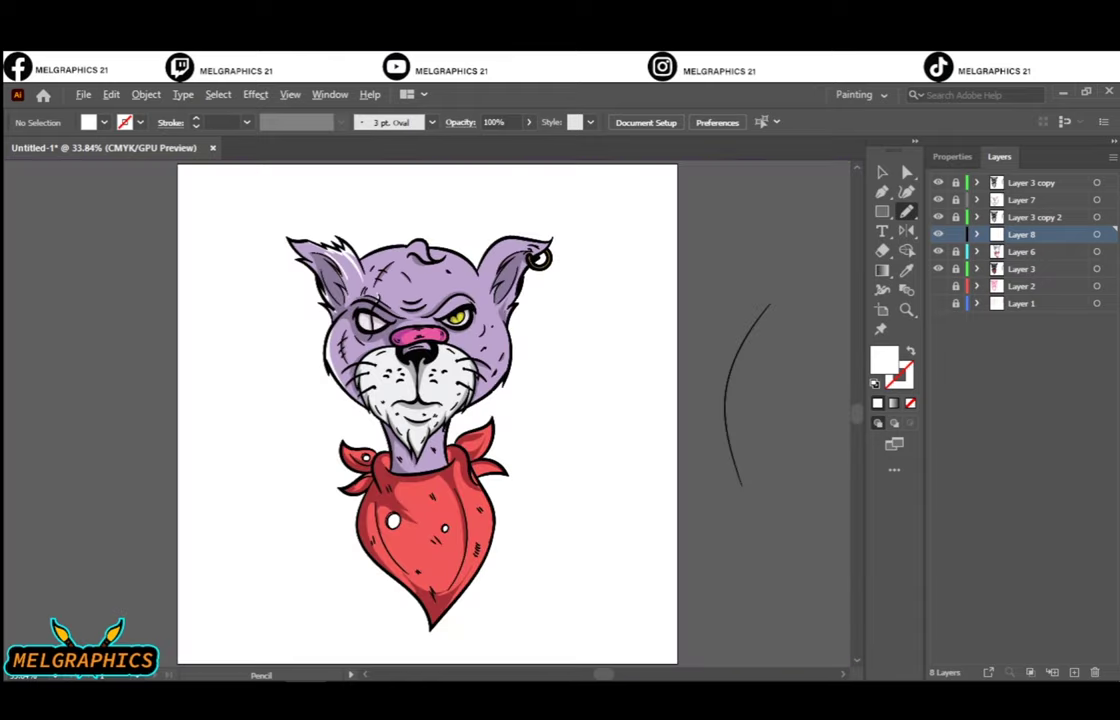
Draw white highlights on the forehead wrinkles and along the upper eyelid
scroll(420, 270, "up", 10)
left_click_drag(262, 357, 490, 330)
scroll(547, 392, "down", 5)
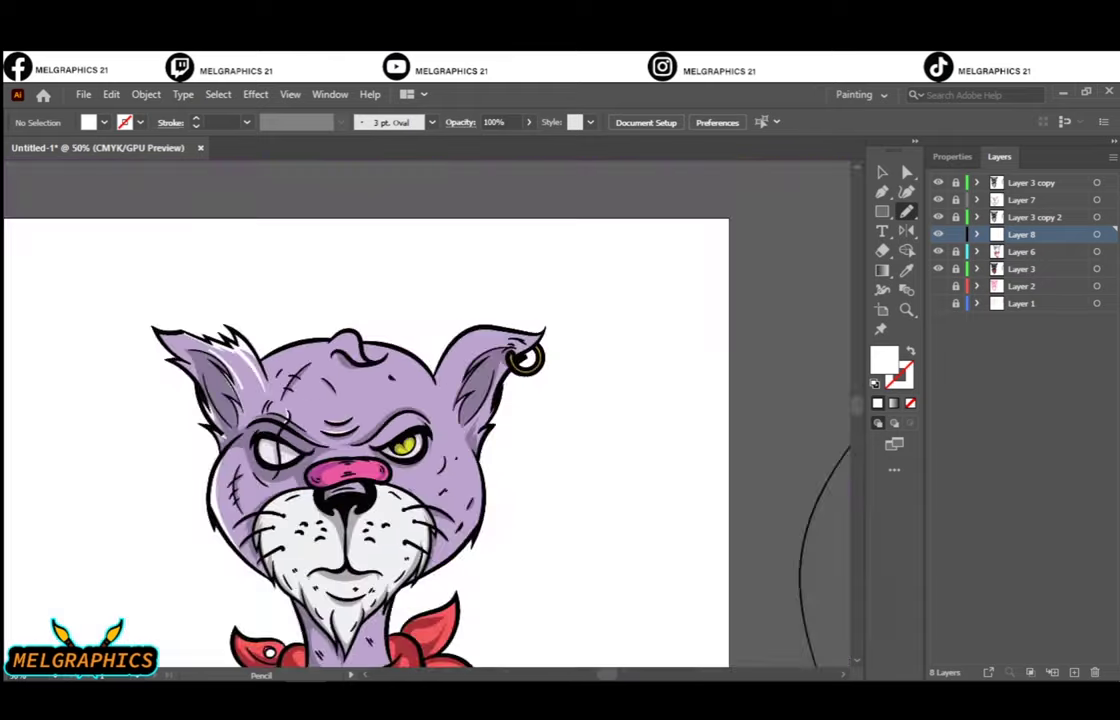
scroll(600, 468, "up", 5)
scroll(603, 470, "down", 5)
scroll(600, 470, "up", 5)
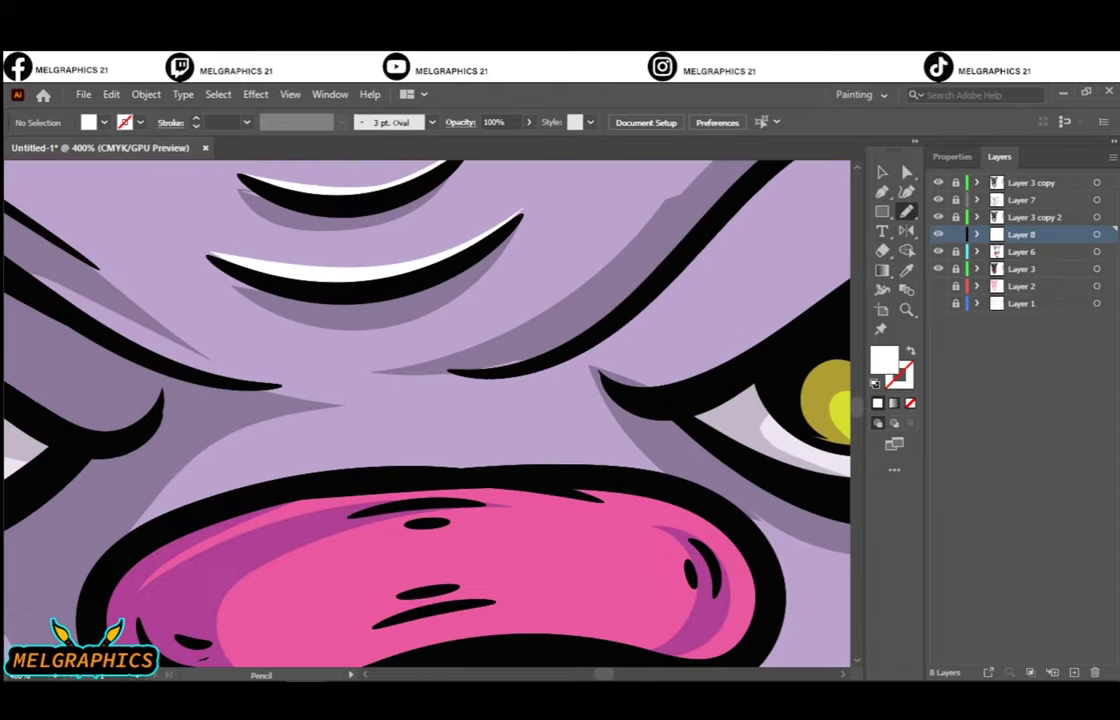
left_click_drag(315, 410, 460, 398)
scroll(600, 475, "down", 1)
mouse_move(320, 370)
left_mouse_down()
mouse_move(458, 254)
mouse_move(565, 328)
left_mouse_up()
Draw a white highlight along the neck's left edge
scroll(604, 473, "down", 5)
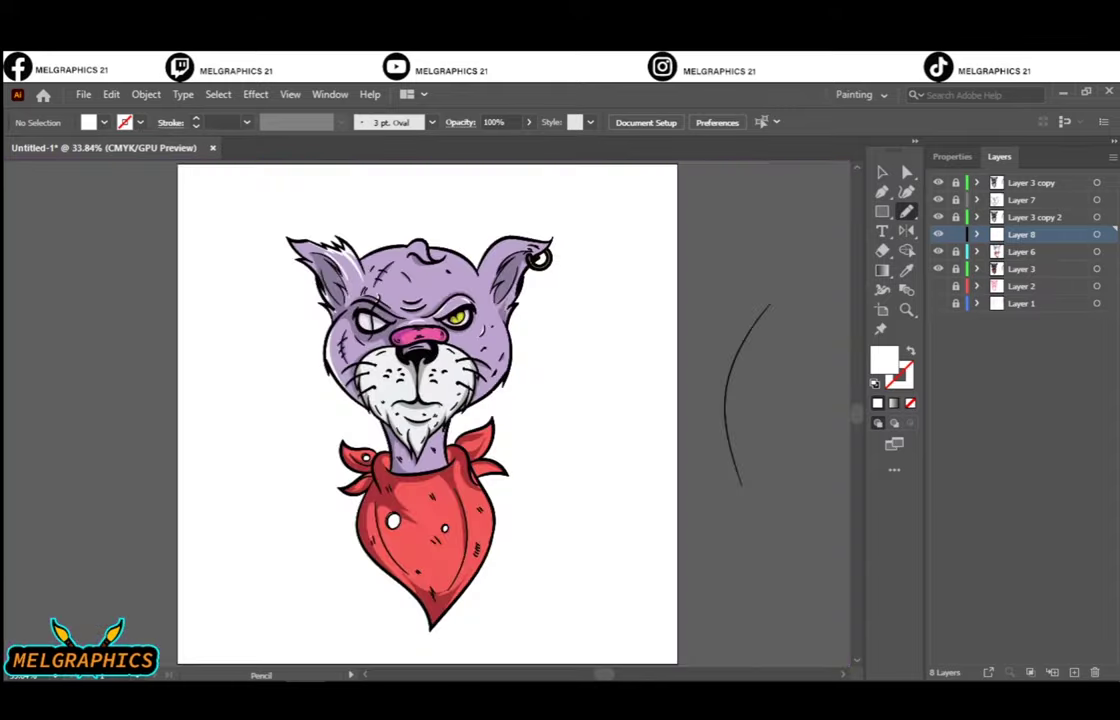
scroll(718, 517, "up", 4)
left_click_drag(406, 336, 345, 240)
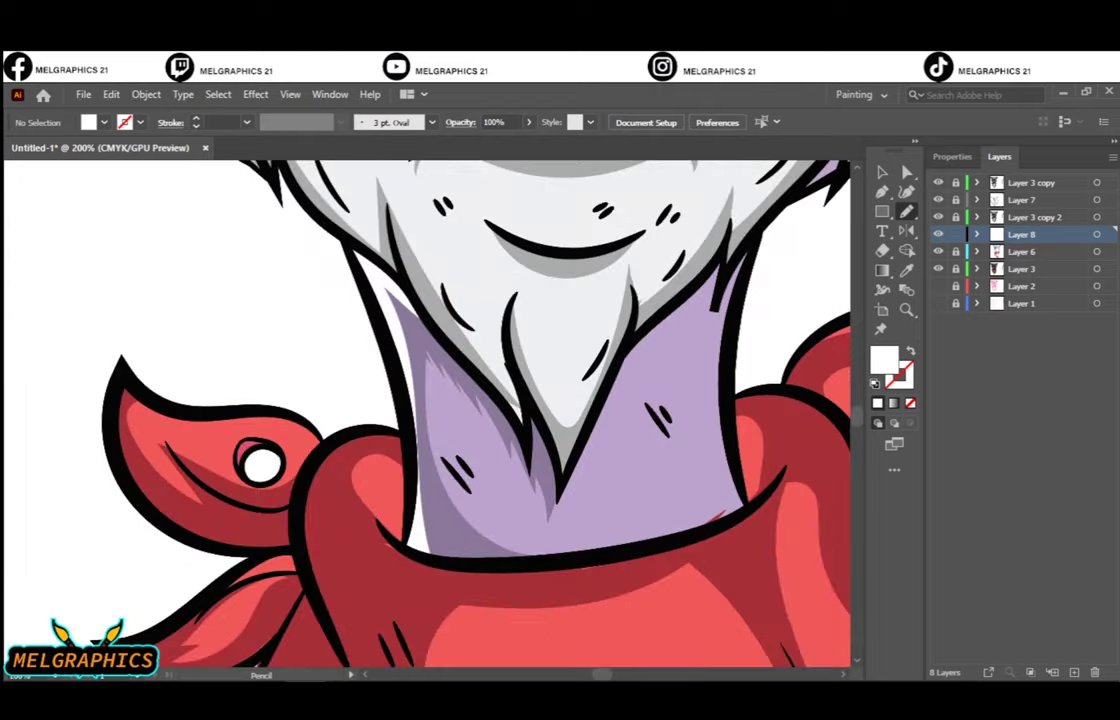
scroll(427, 413, "down", 1)
scroll(450, 400, "up", 4)
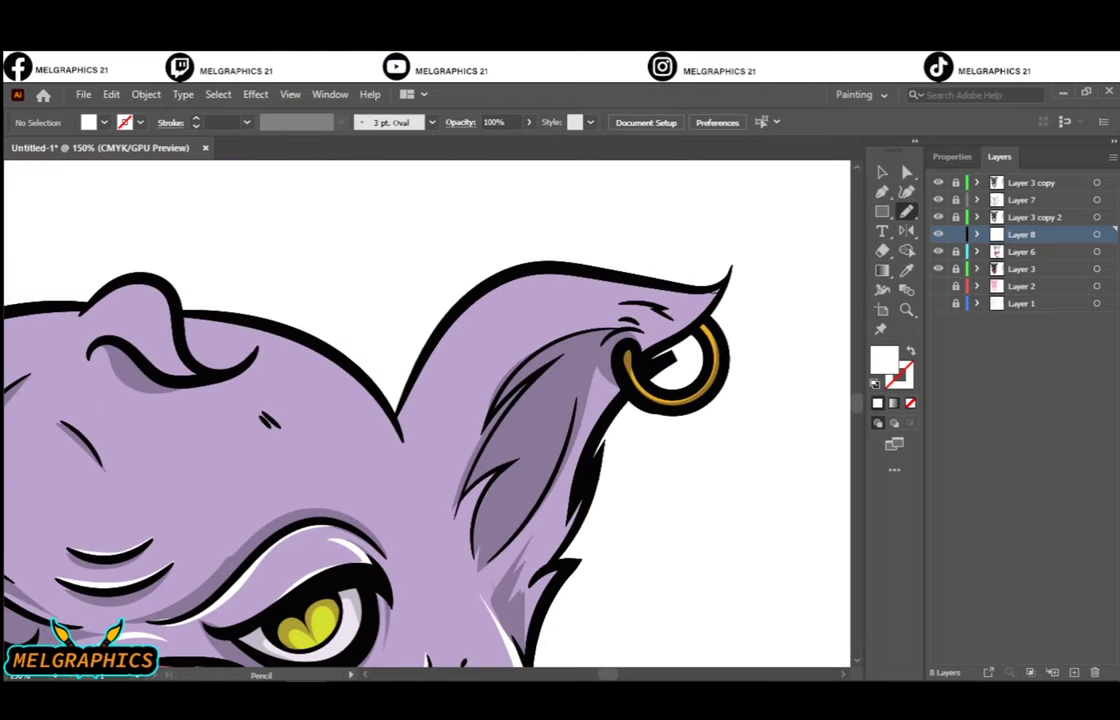
Draw a white highlight on the bandana's left curve
key("ctrl+0")
scroll(470, 200, "up", 6)
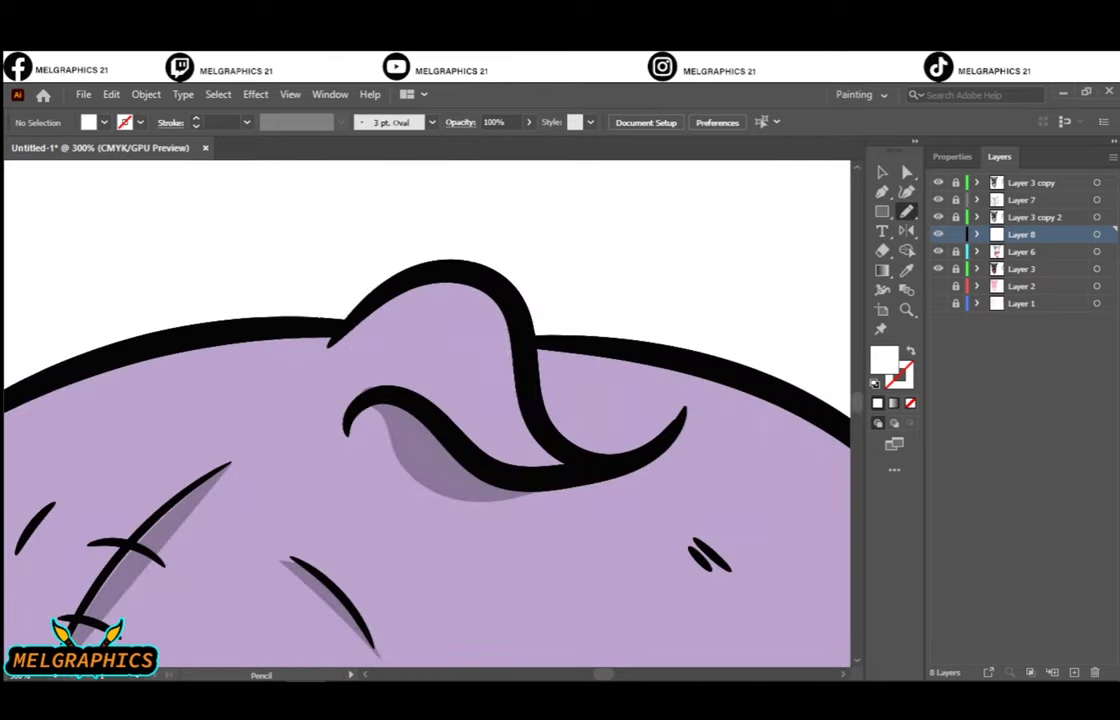
key("ctrl+0")
scroll(431, 565, "up", 4)
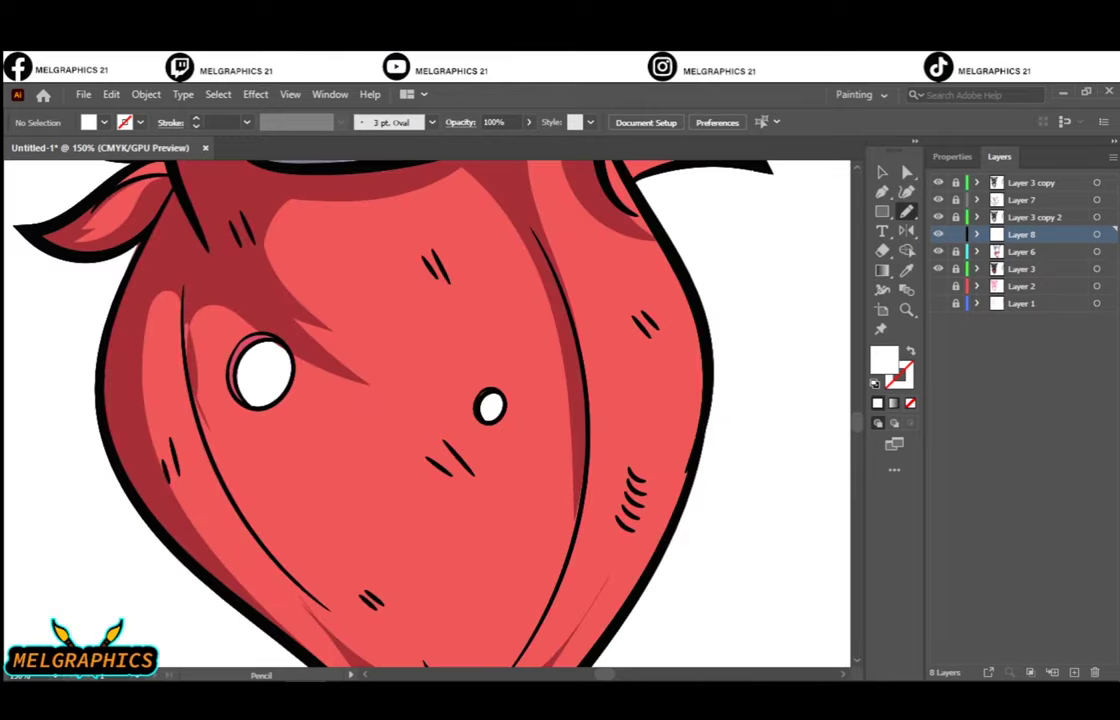
left_click_drag(184, 285, 225, 478)
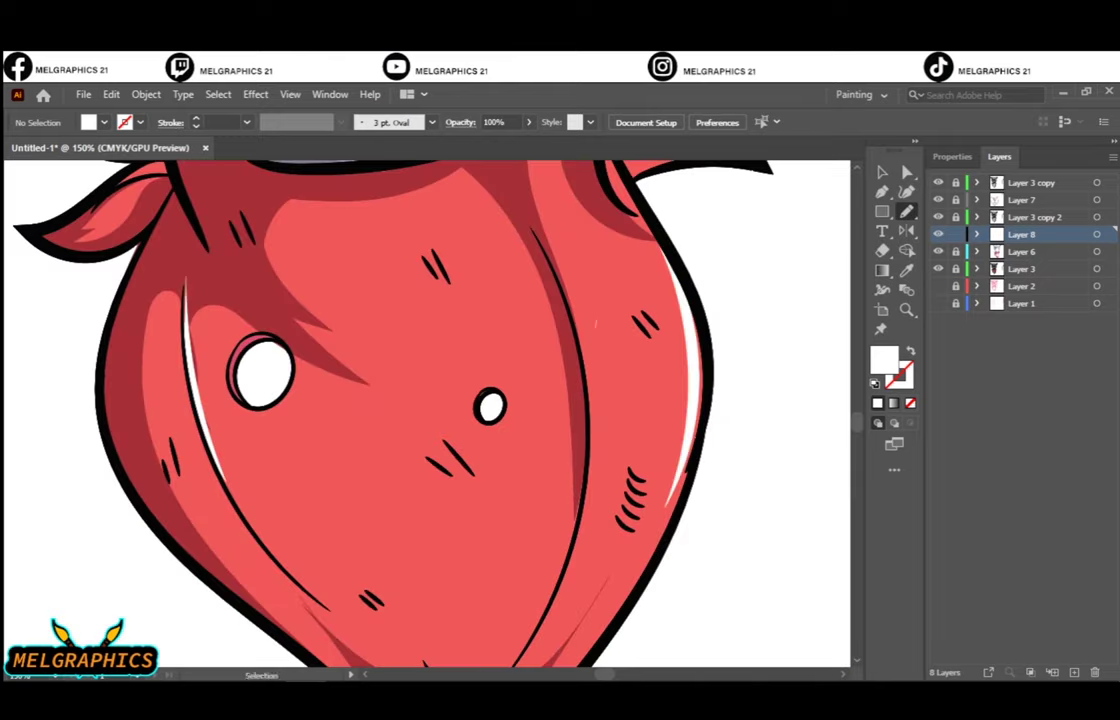
left_click_drag(450, 300, 425, 605)
scroll(568, 627, "down", 1)
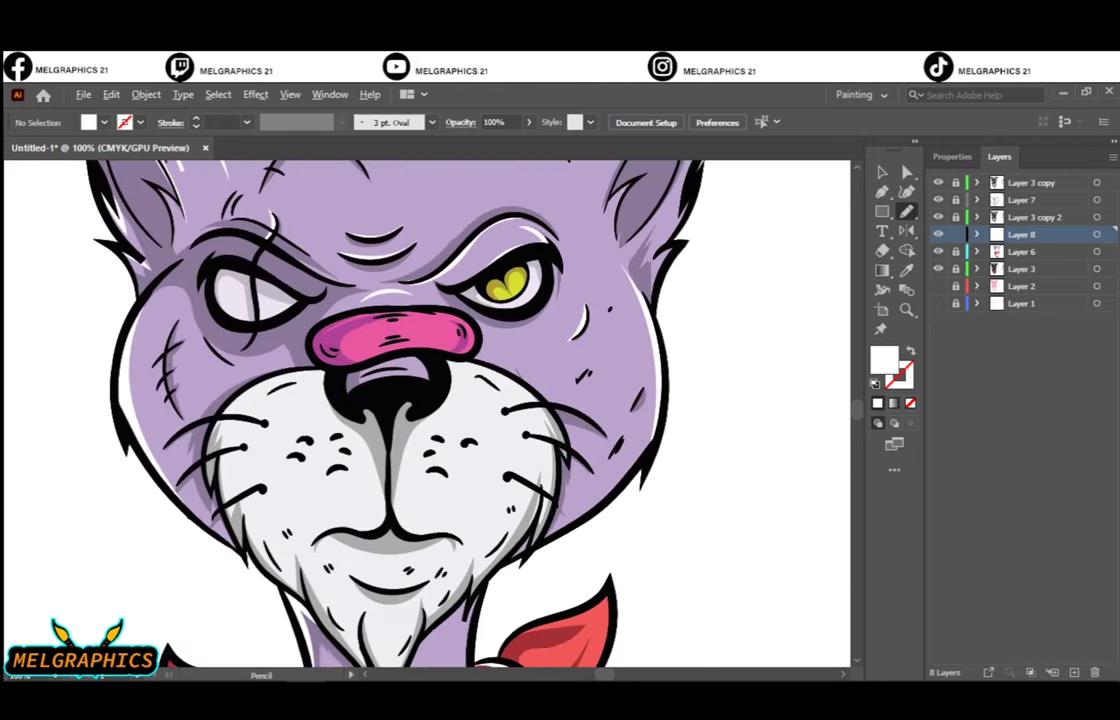
scroll(460, 330, "down", 2)
On new Layer 9, draw a white highlight along the nose's left edge
key("ctrl+l")
scroll(460, 310, "up", 5)
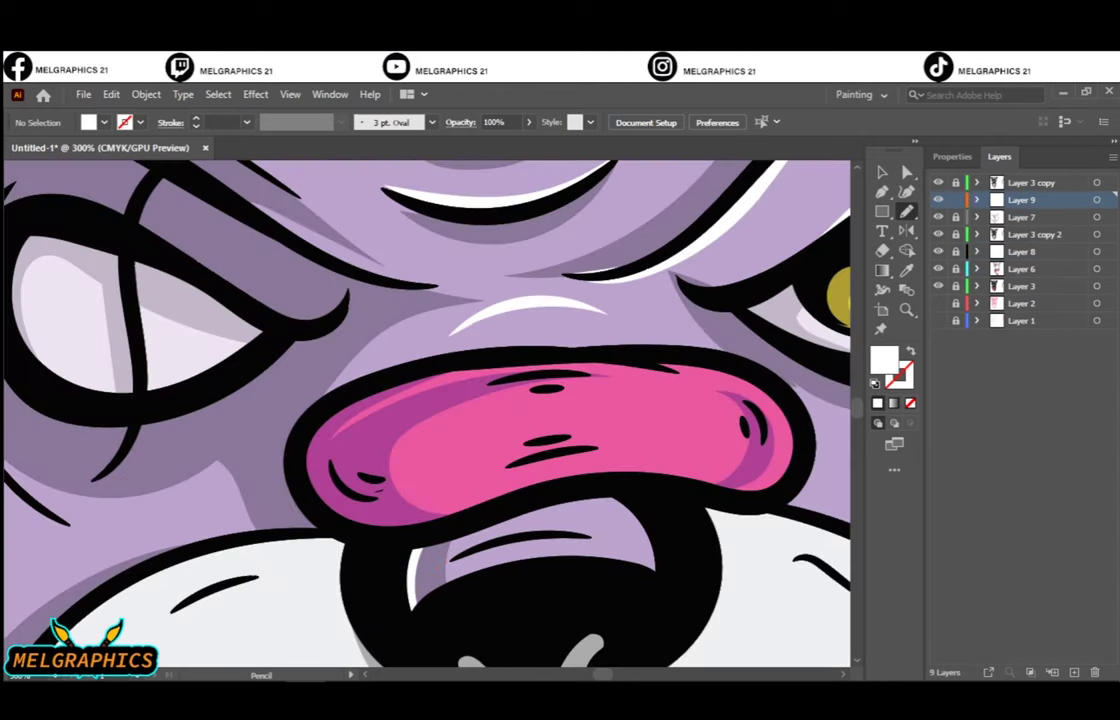
left_click_drag(346, 410, 319, 476)
scroll(588, 430, "down", 5)
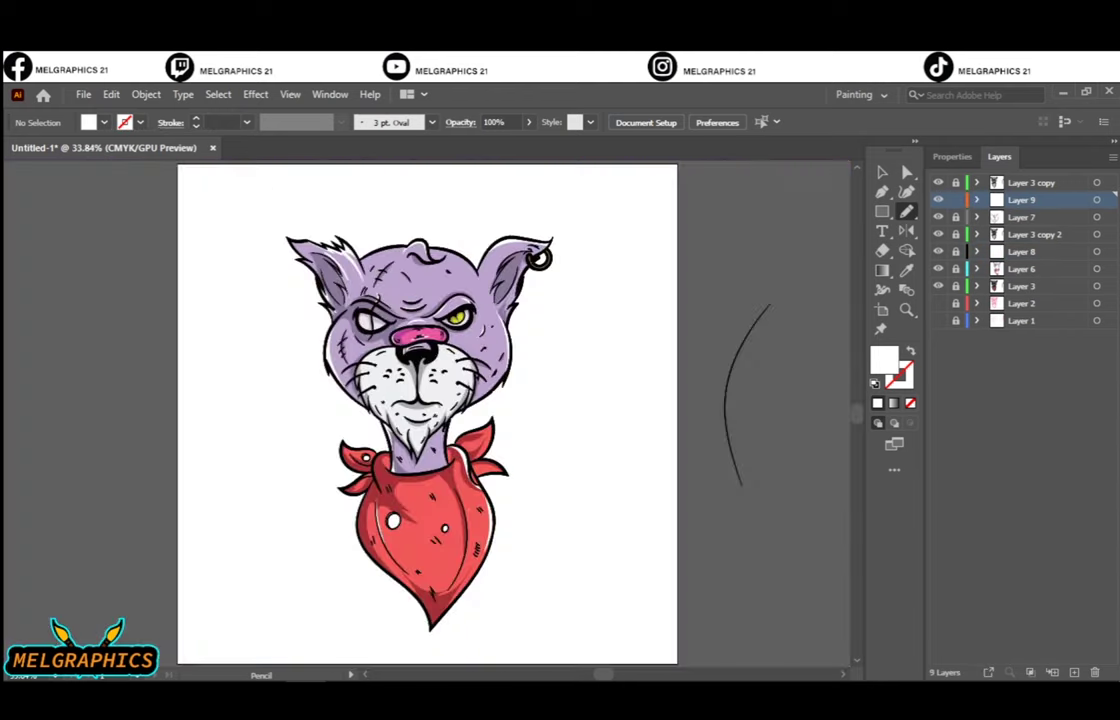
scroll(450, 400, "up", 3)
scroll(600, 300, "down", 2)
scroll(690, 330, "up", 5)
Add a white highlight on the gold earring, then create Layer 10 on top
left_click_drag(688, 332, 660, 386)
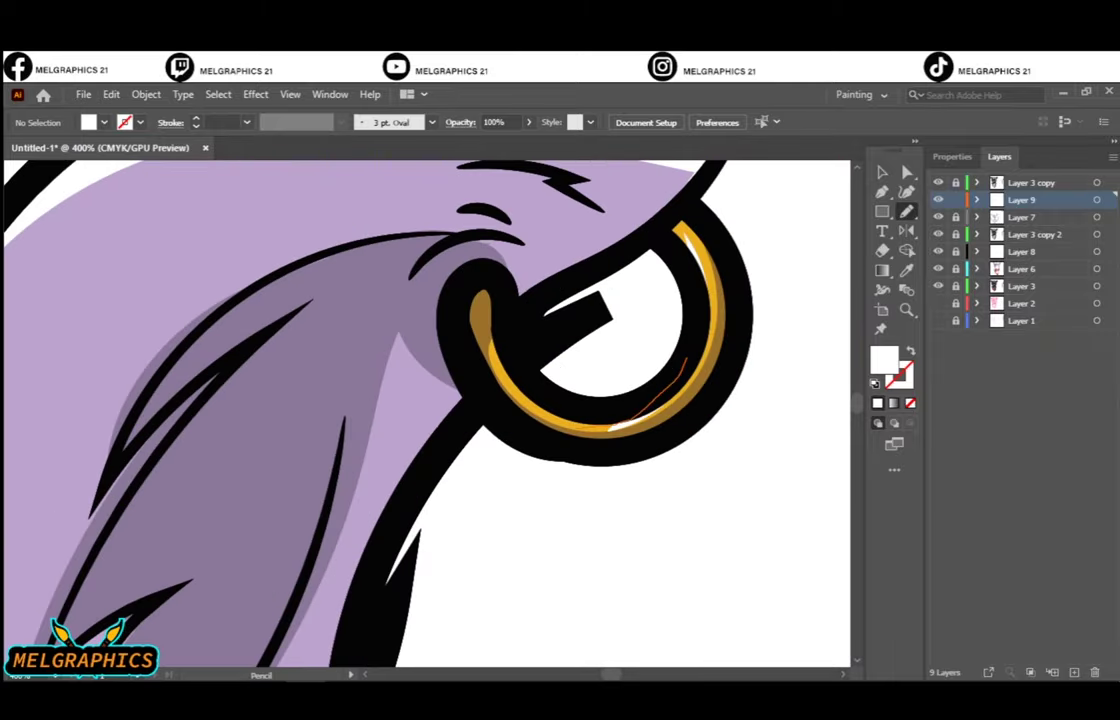
key("ctrl+0")
key("ctrl+l")
scroll(455, 318, "up", 5)
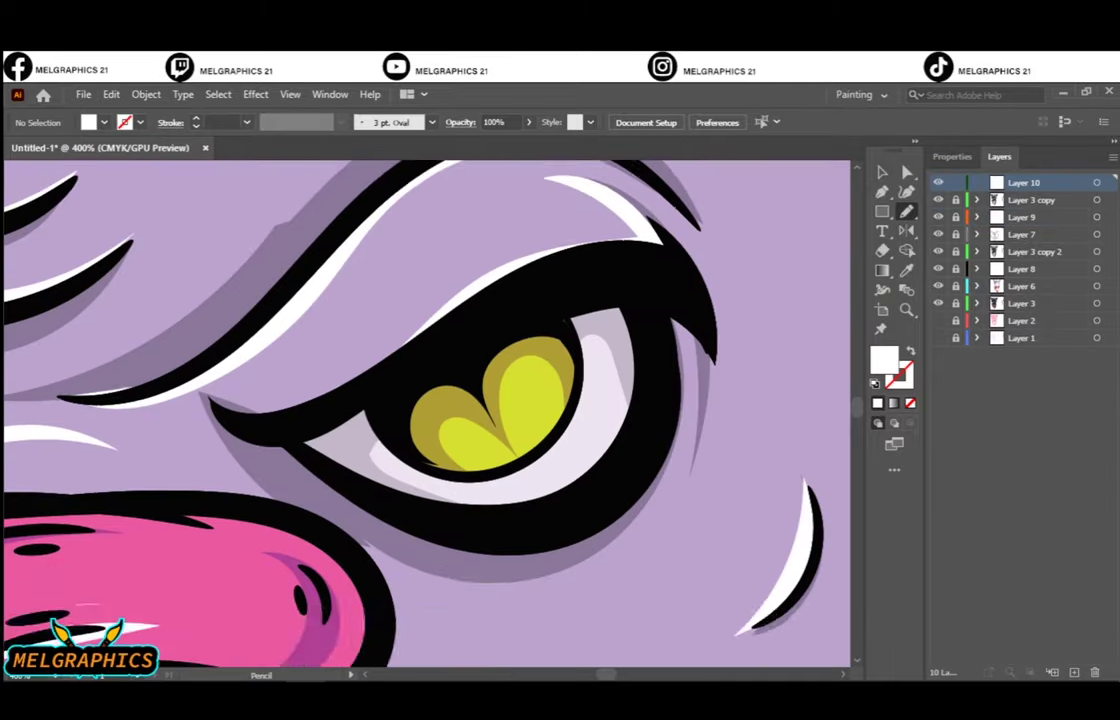